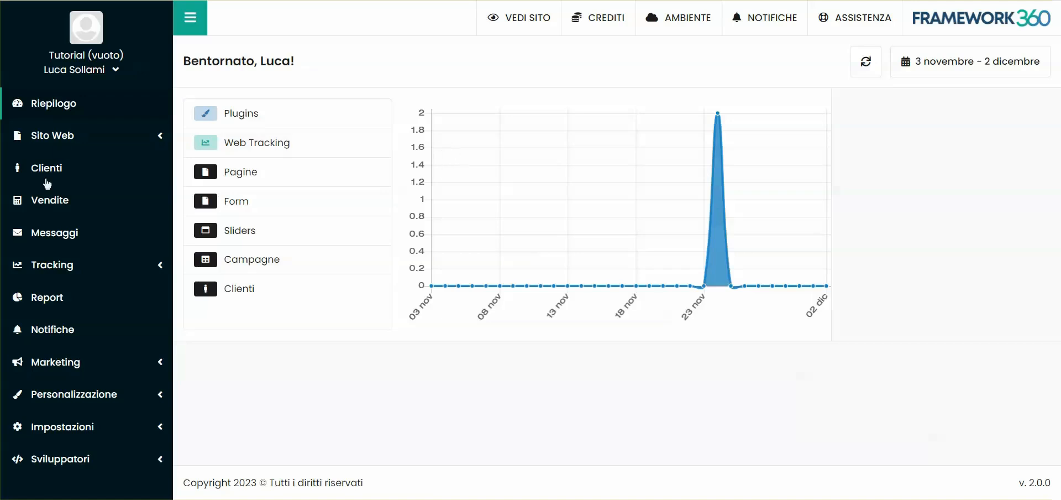
# - Find the Questionari plugin with the search term "ques" and install it
pyautogui.click(71, 402)
pyautogui.click(61, 488)
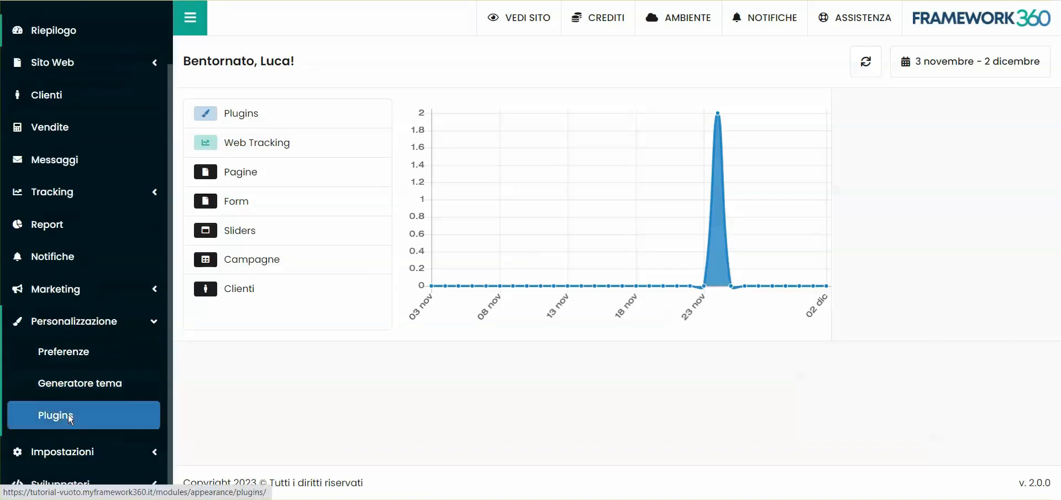
pyautogui.write('ques')
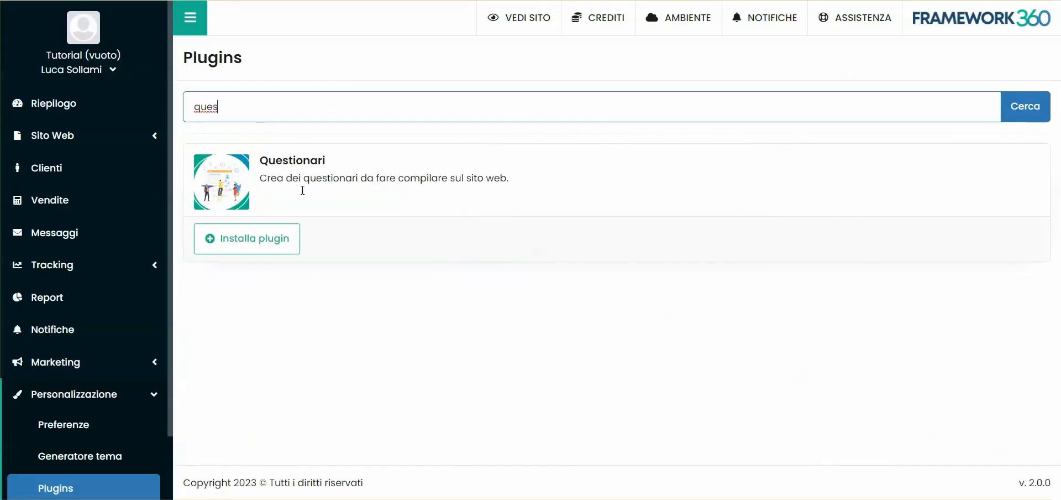
pyautogui.click(256, 253)
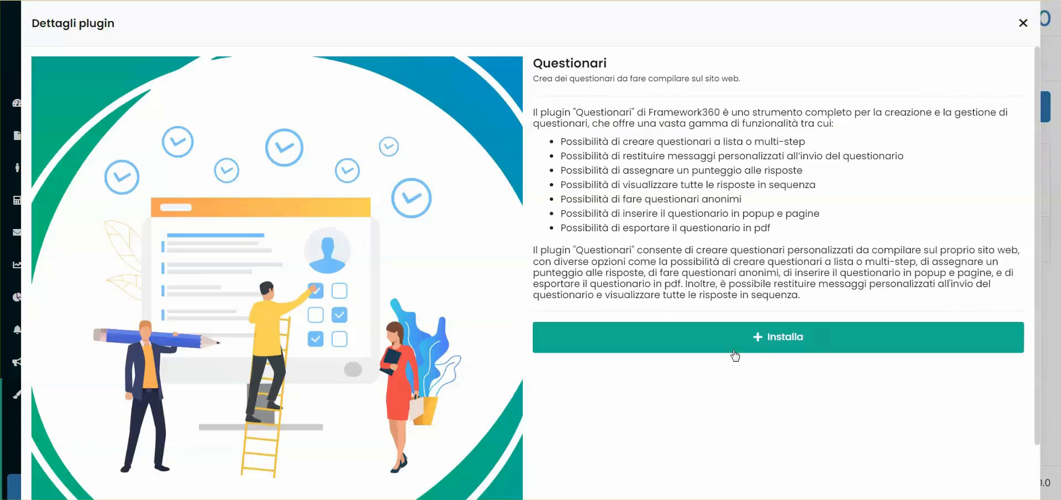
pyautogui.click(806, 338)
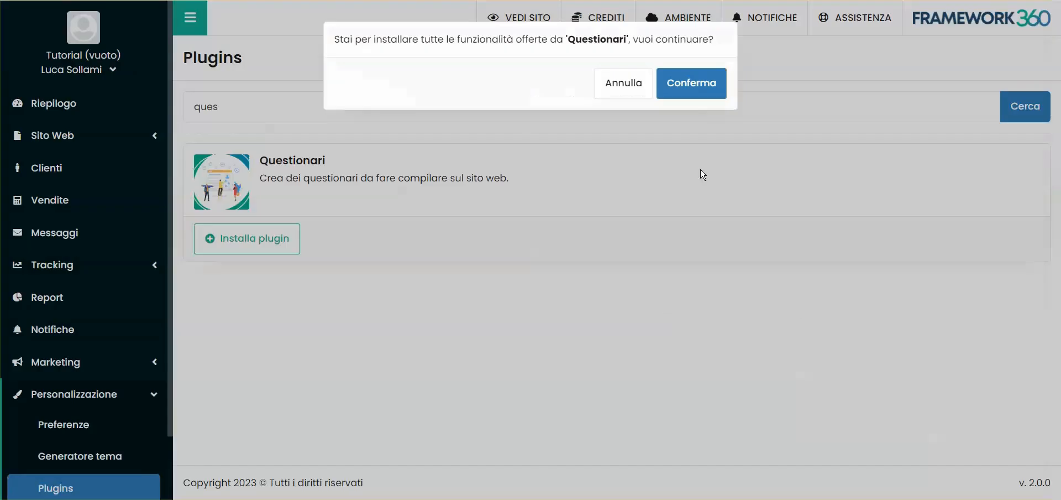
pyautogui.click(698, 91)
pyautogui.click(709, 88)
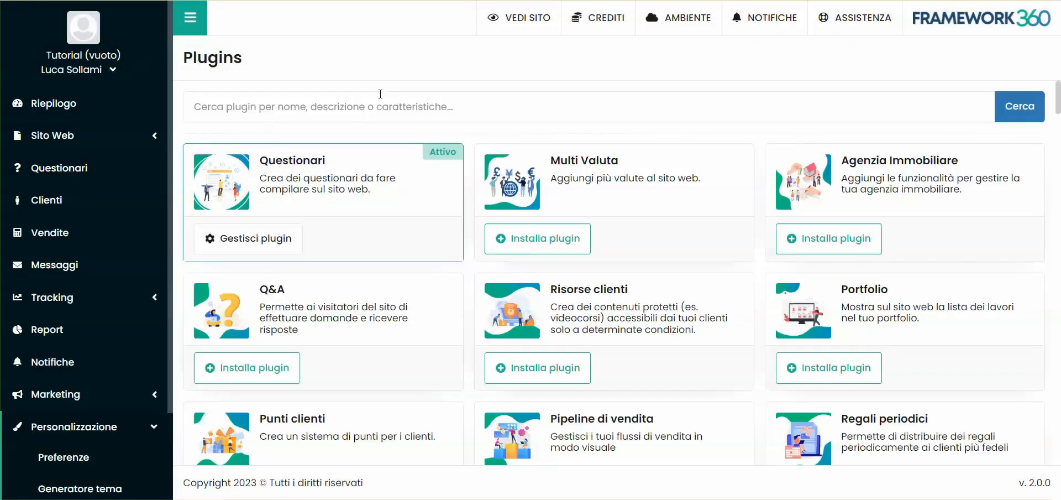
# - Create a new questionnaire named "Questionario di gradimento"
pyautogui.click(67, 173)
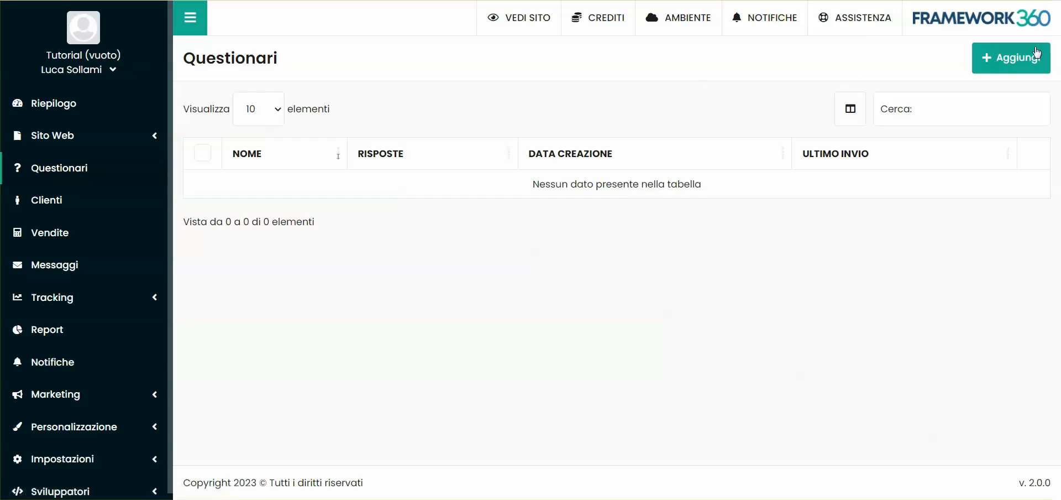
pyautogui.click(1007, 61)
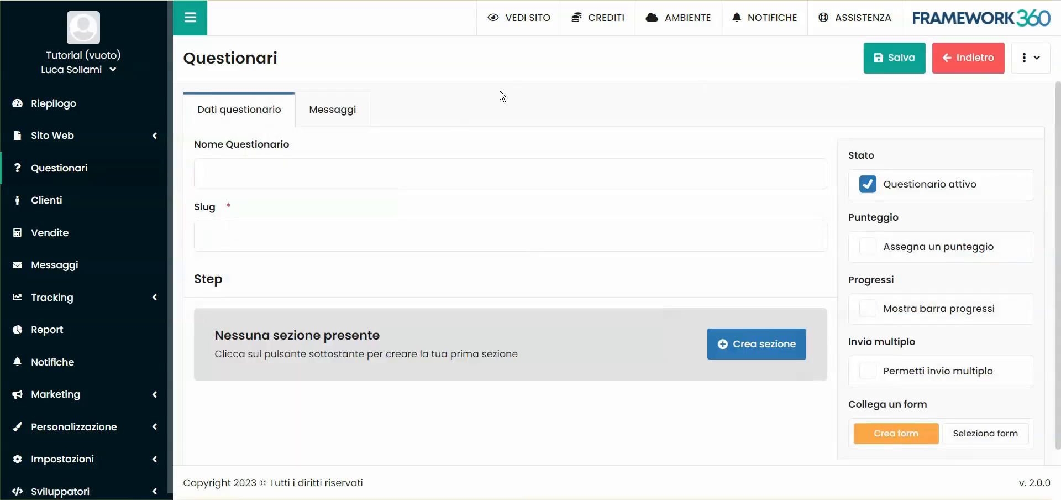
pyautogui.click(292, 167)
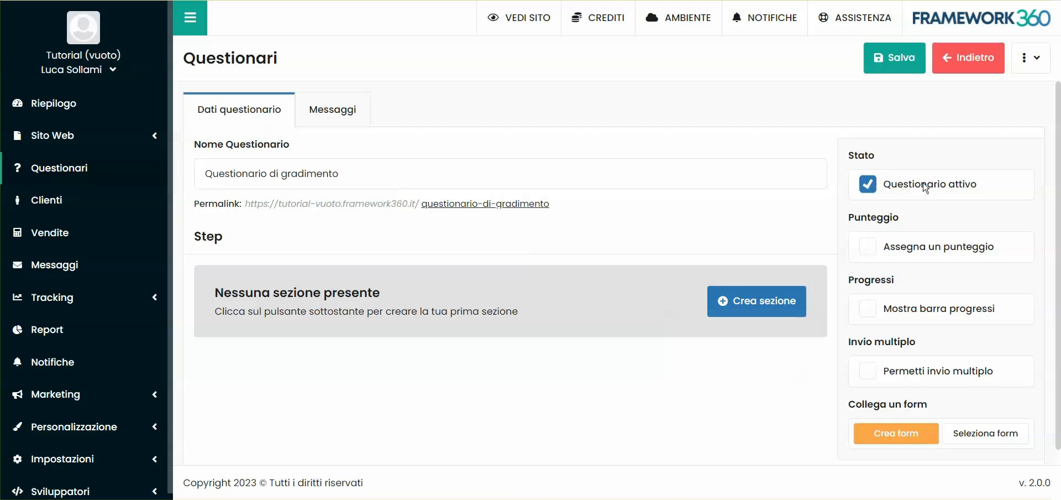
# - Keep the questionnaire active and enable score assignment, the progress bar and multiple submissions
pyautogui.click(868, 186)
pyautogui.click(869, 191)
pyautogui.click(870, 253)
pyautogui.click(865, 313)
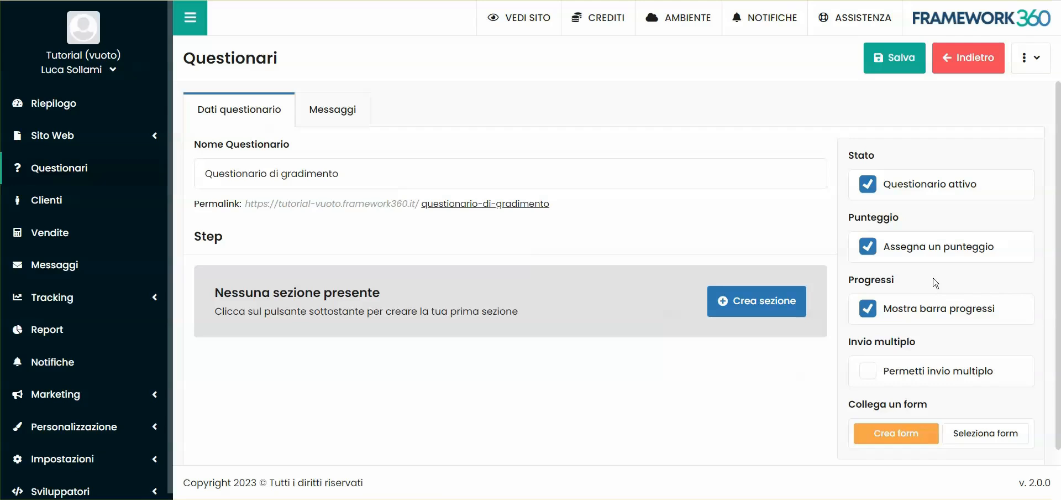
pyautogui.click(868, 372)
# - Link the existing form "Form Contatti" to the questionnaire
pyautogui.scroll(-1, 875, 381)
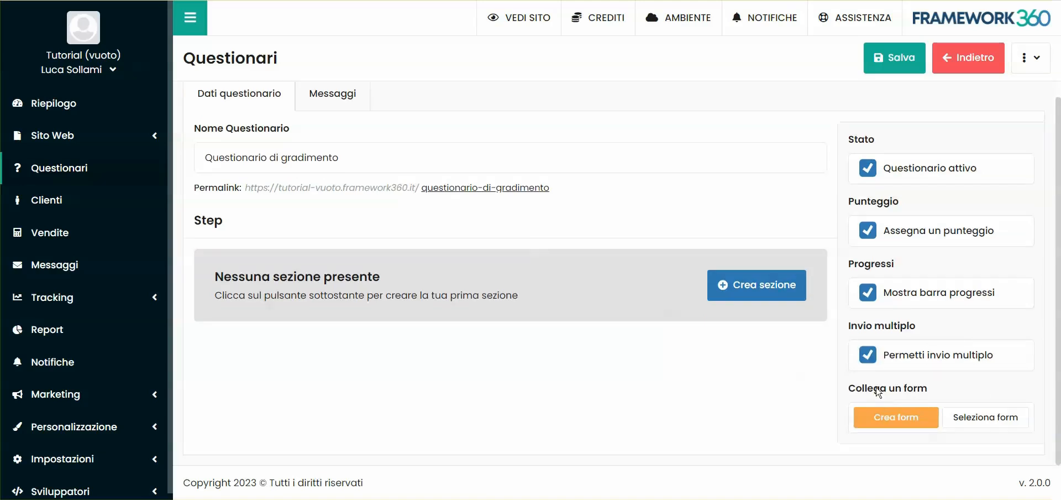
pyautogui.click(985, 417)
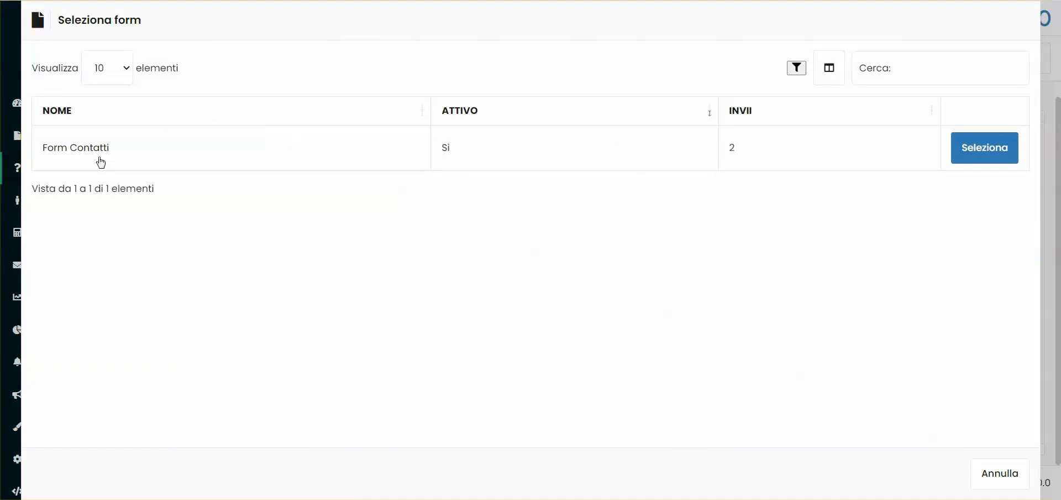
pyautogui.click(985, 152)
pyautogui.scroll(-2, 879, 325)
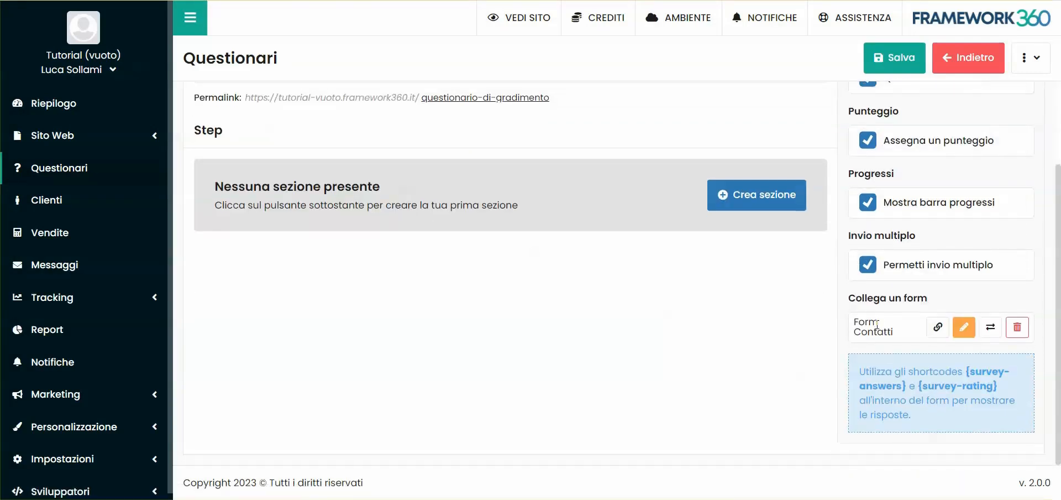
pyautogui.scroll(2, 866, 318)
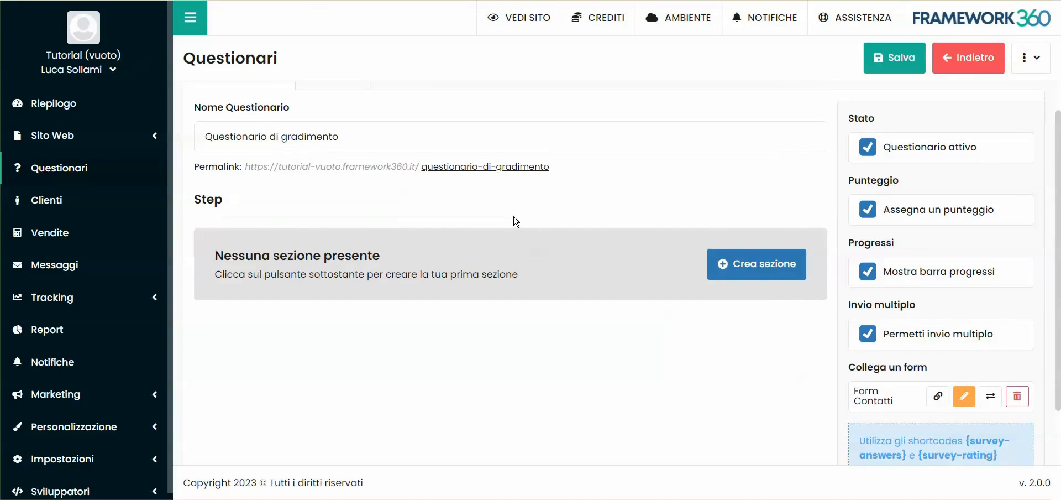
pyautogui.scroll(1, 515, 221)
pyautogui.scroll(-2, 641, 273)
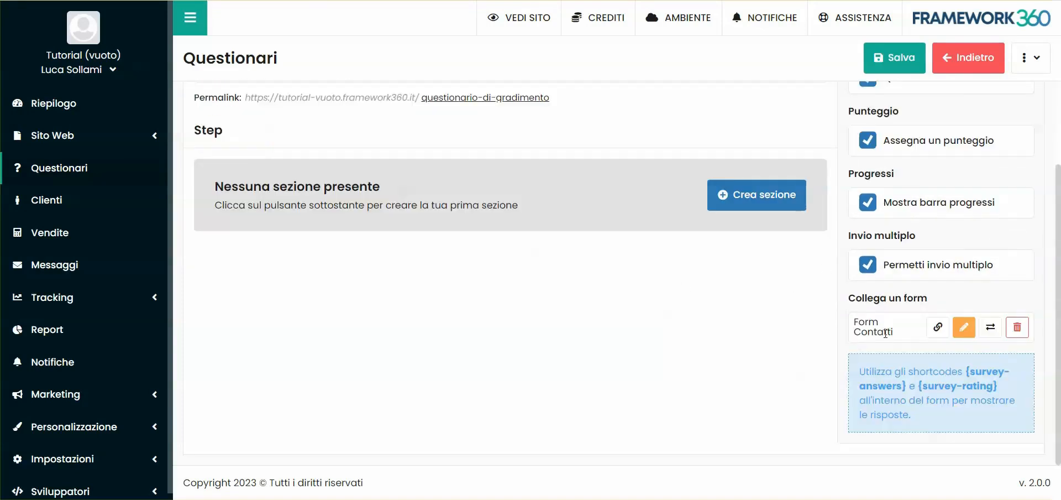
pyautogui.scroll(2, 471, 237)
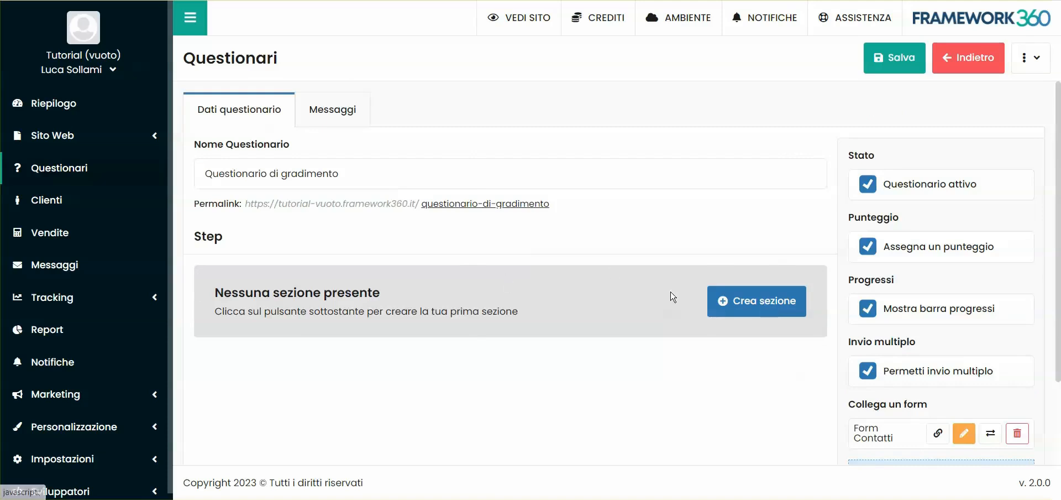
# - Create the questionnaire's first section and title it "Servizi acquistati", leaving its description empty
pyautogui.click(759, 296)
pyautogui.scroll(-3, 553, 226)
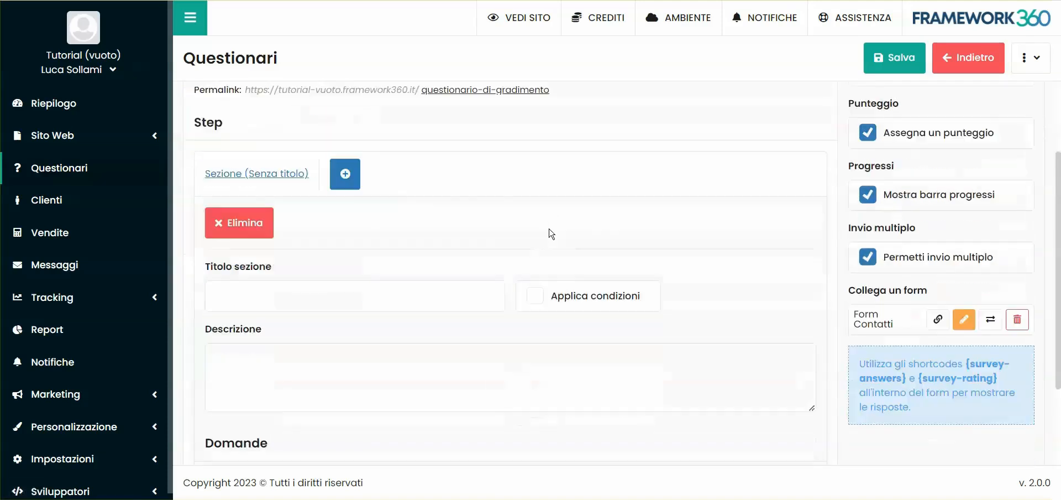
pyautogui.click(312, 263)
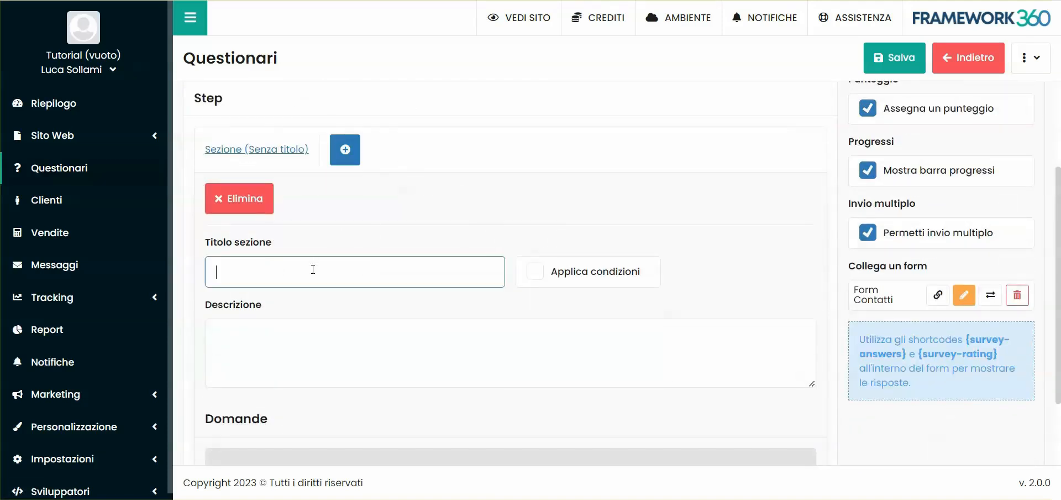
pyautogui.scroll(-2, 393, 236)
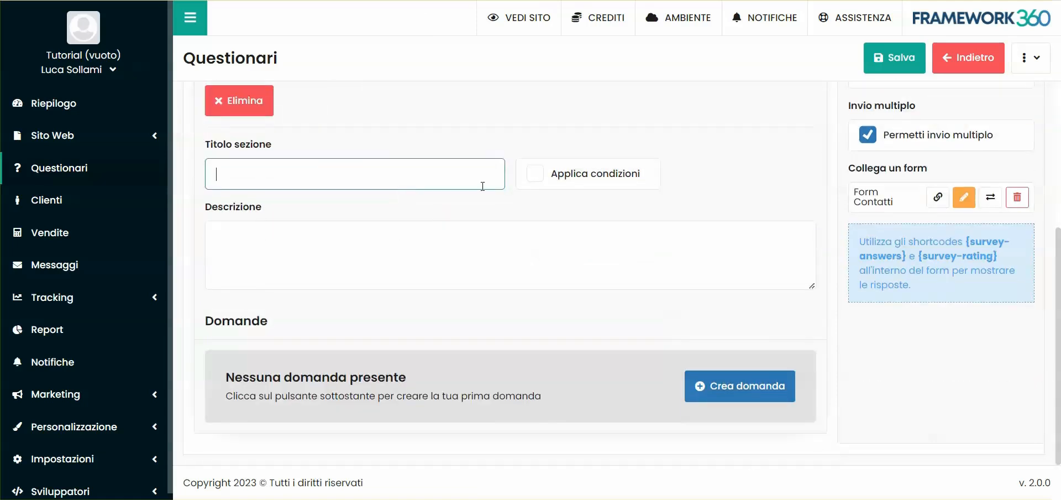
pyautogui.write('Servizi acquistati')
pyautogui.click(329, 267)
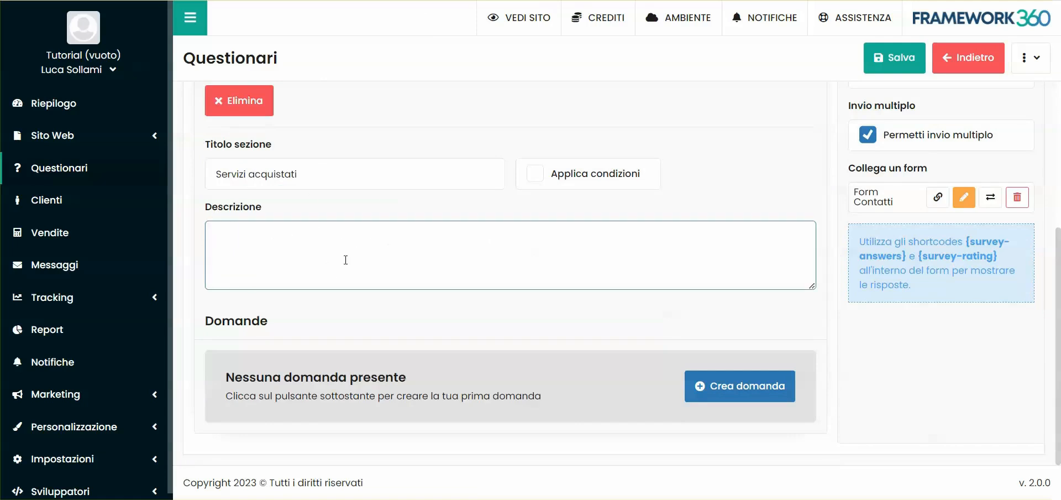
# - Add the question "Quali servizi hai acquistato?" to the section with the answer type Risposta lunga
pyautogui.click(725, 399)
pyautogui.click(271, 231)
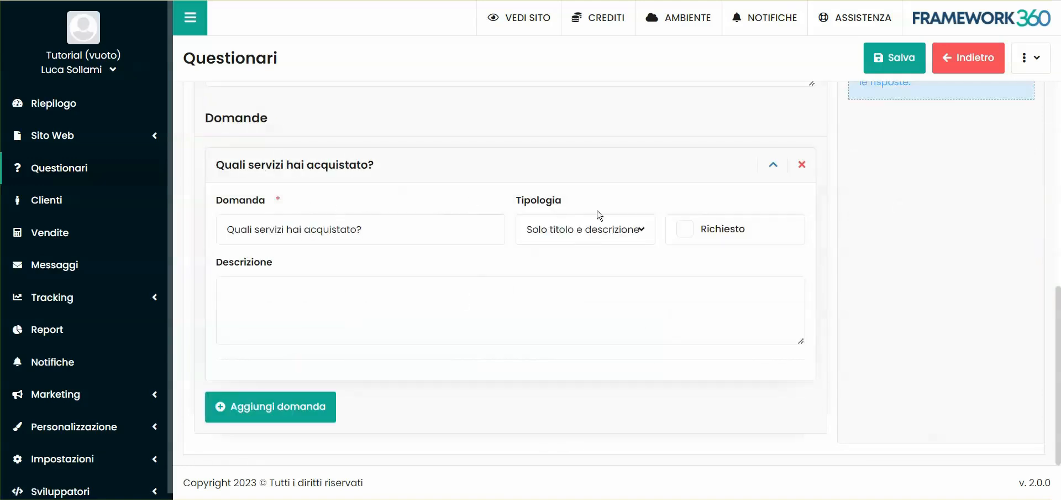
pyautogui.click(572, 229)
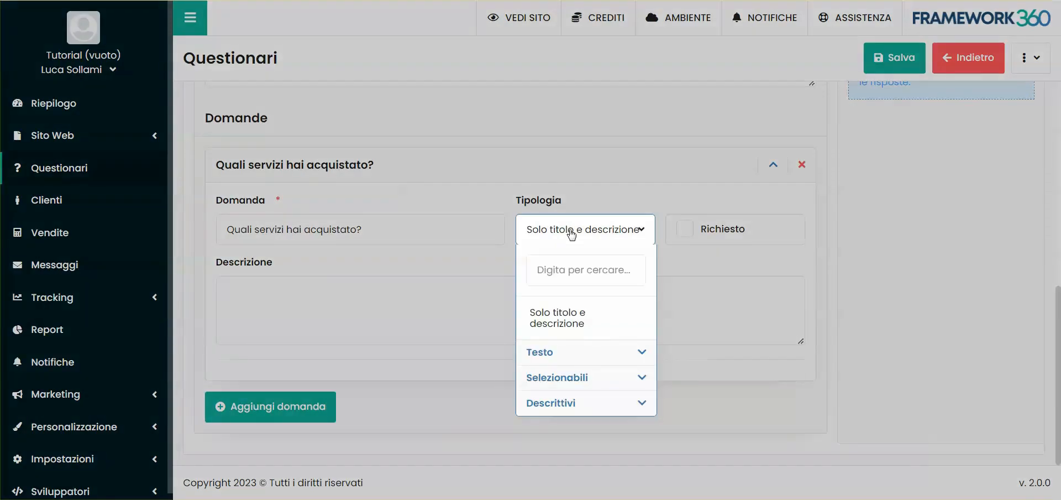
pyautogui.click(575, 351)
pyautogui.scroll(-2, 586, 329)
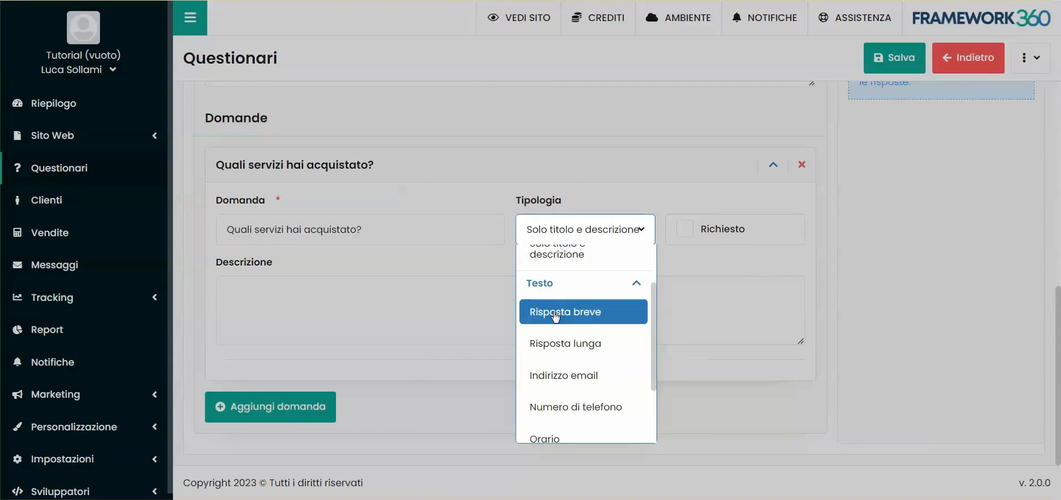
pyautogui.click(592, 345)
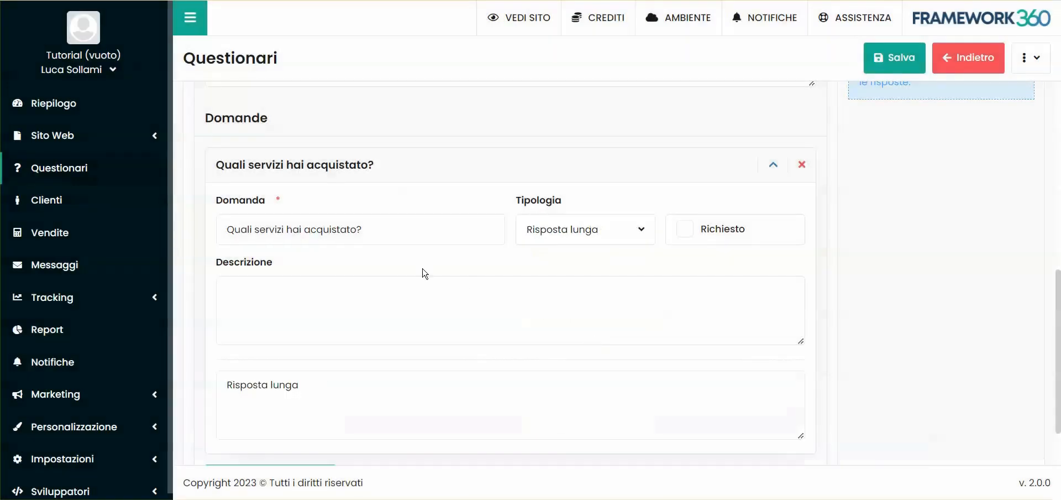
# - Change the answer type of the question about purchased services to Risposta breve
pyautogui.scroll(-1, 422, 275)
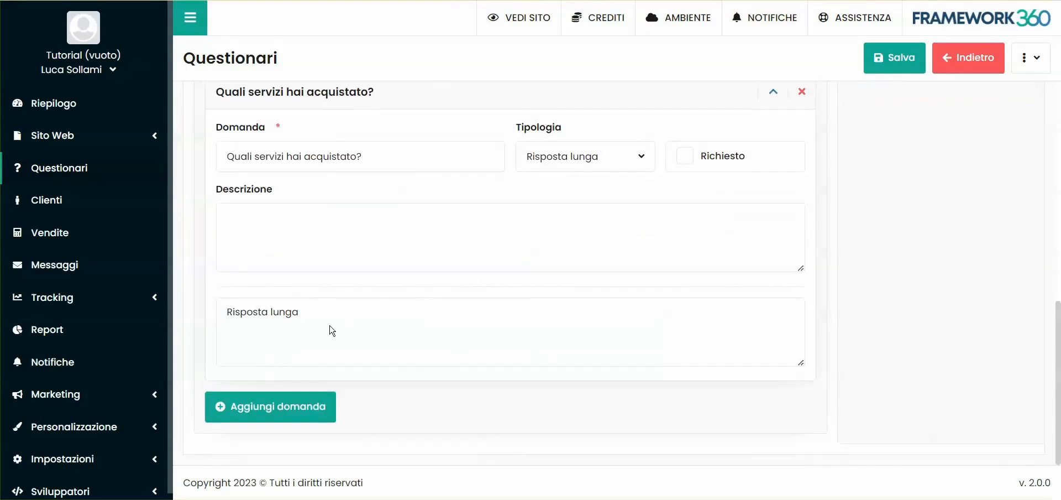
pyautogui.scroll(1, 348, 285)
pyautogui.scroll(1, 353, 282)
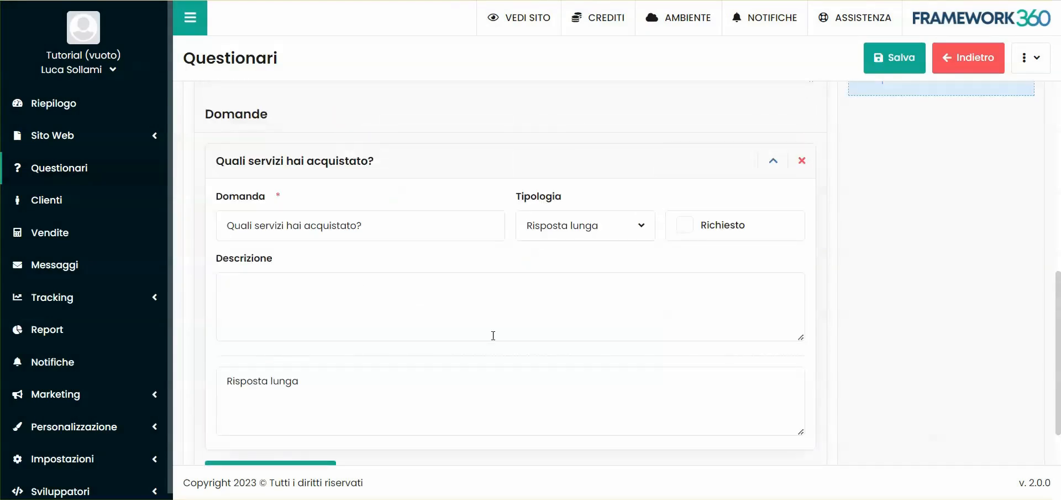
pyautogui.click(586, 225)
pyautogui.scroll(-2, 575, 343)
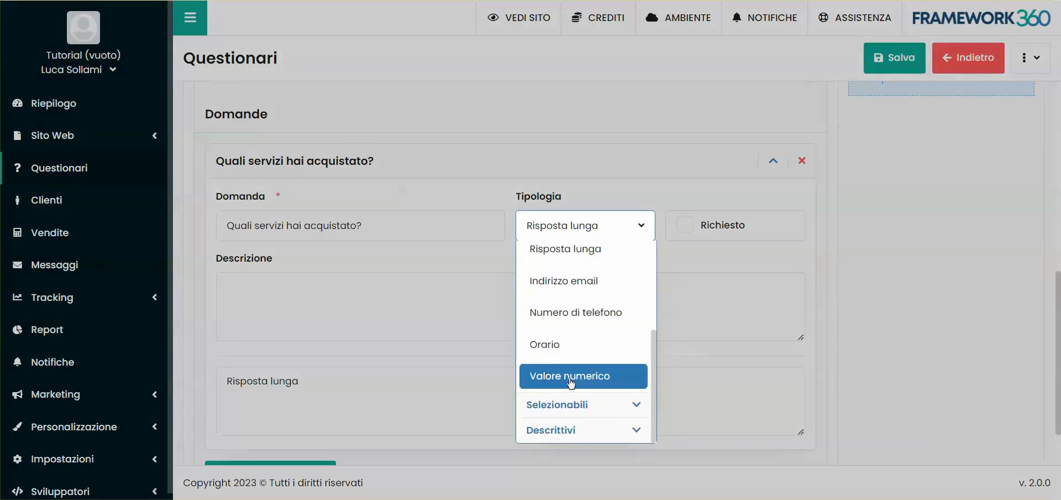
pyautogui.scroll(3, 570, 382)
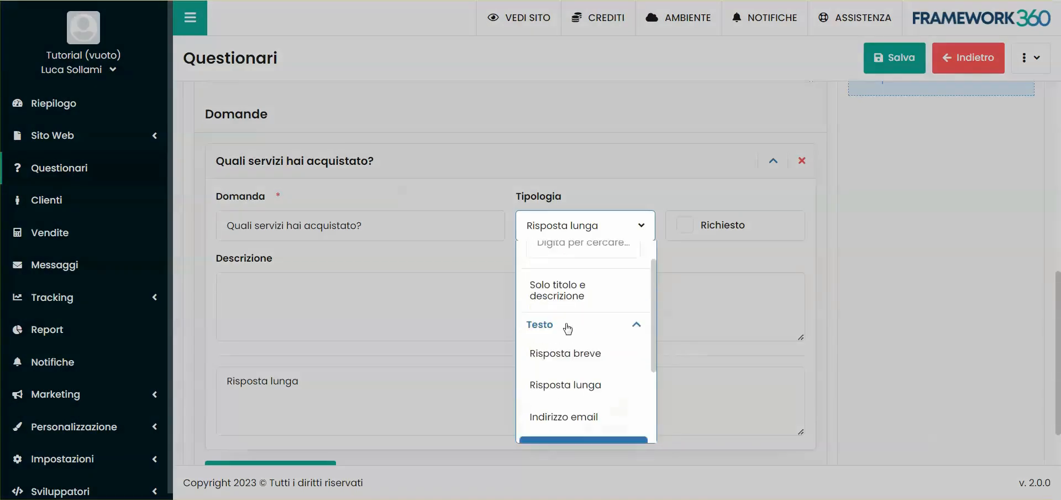
pyautogui.click(580, 357)
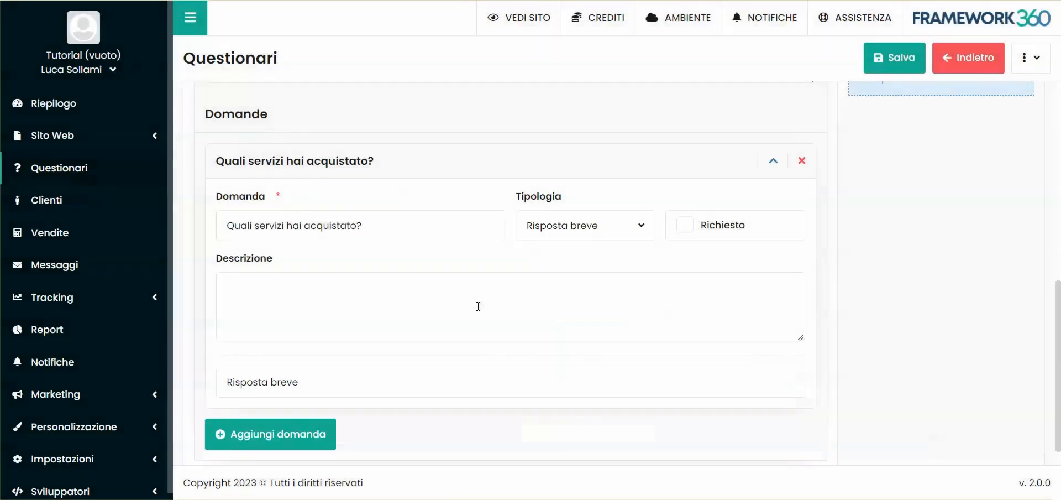
# - Add a second question, "Quanto tempo hai impiegato ad acquistare?", with the answer type Valore numerico
pyautogui.click(268, 428)
pyautogui.write('Quanto tempo hai impiegato ad acquistare?')
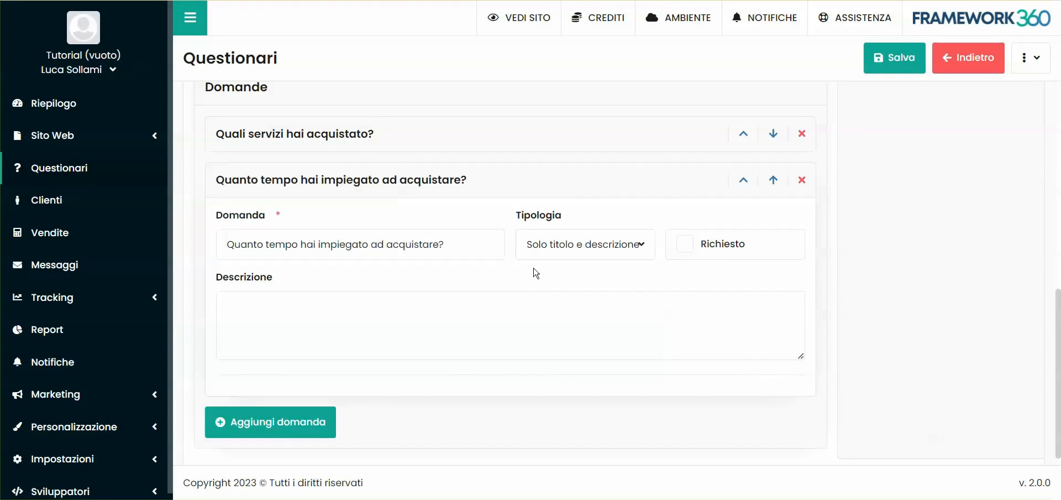
pyautogui.click(584, 244)
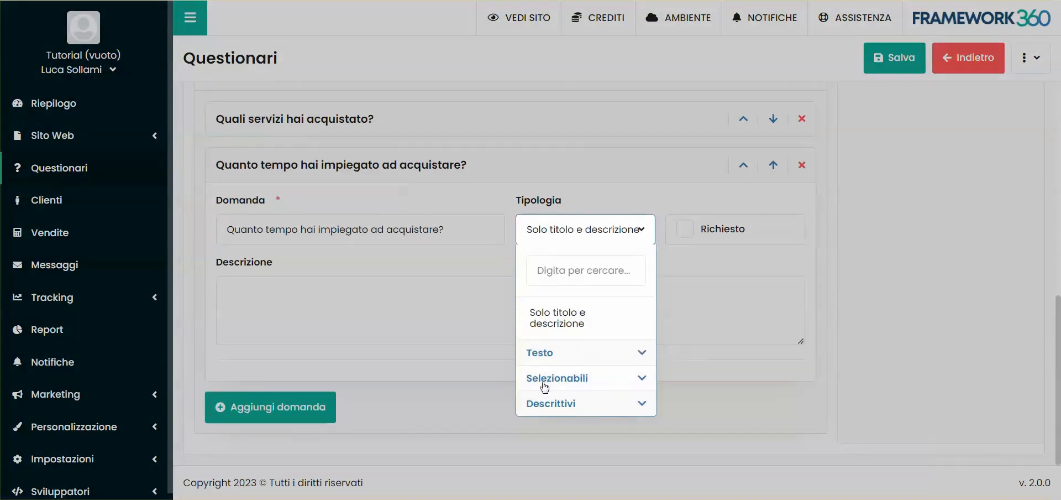
pyautogui.click(542, 352)
pyautogui.scroll(-3, 553, 376)
pyautogui.click(570, 407)
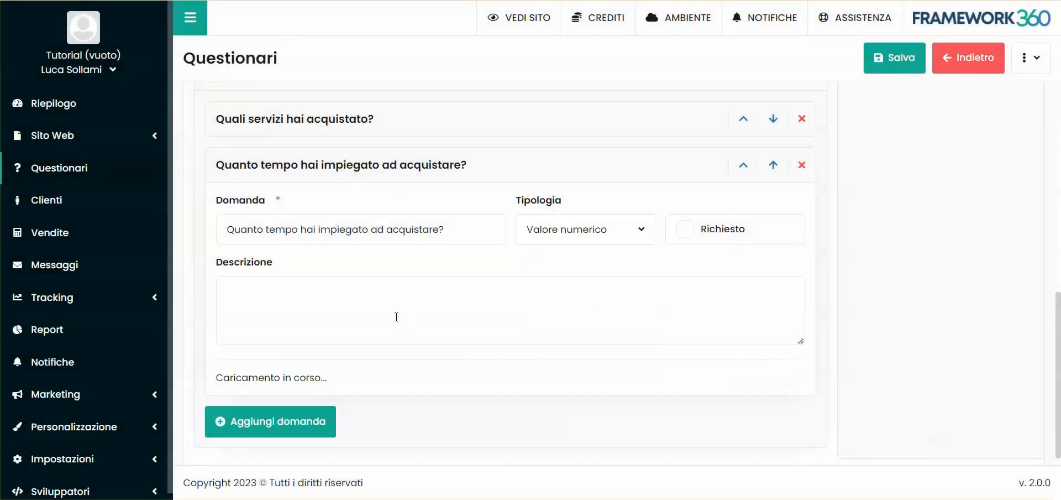
# - Enter the second question's description: "Inserisci il numero di ore che hai impiegato prima di decidere di acquistare."
pyautogui.scroll(-2, 365, 337)
pyautogui.click(280, 226)
pyautogui.write('Inserisci')
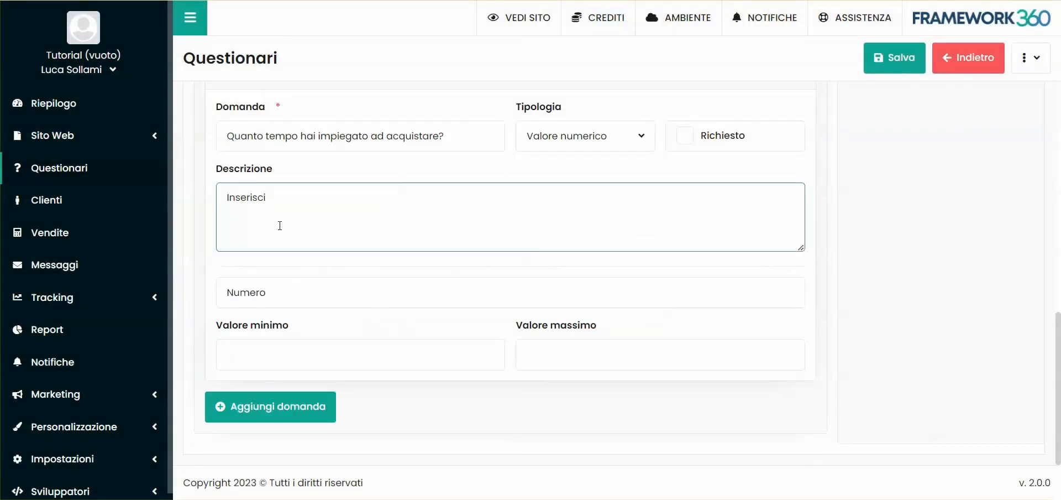
pyautogui.write(' il numero di ore che hai impiegato pri')
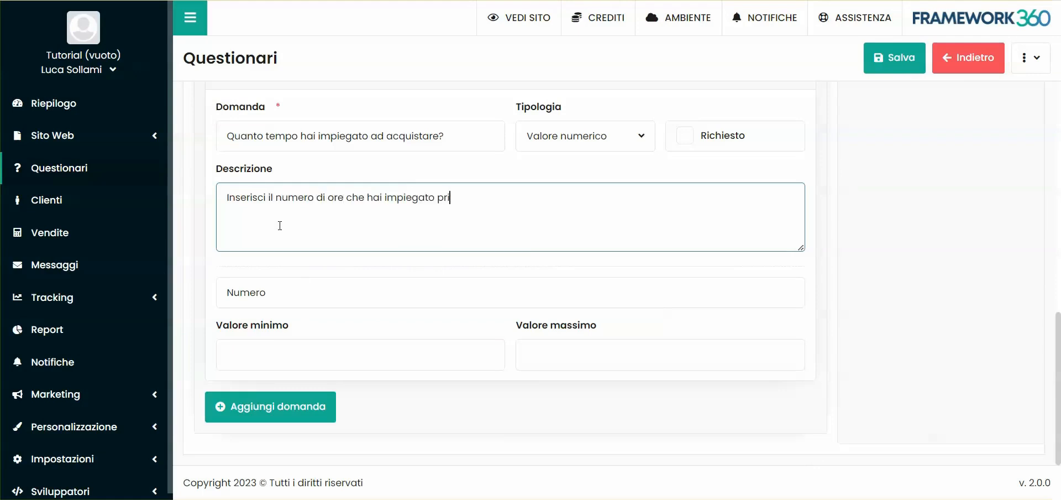
pyautogui.write('ma di decidere di acquistare.')
# - Add a third question, "Quale operatore ti ha servito?", of type Scelta singola, with four operators' first names as available answers
pyautogui.click(280, 407)
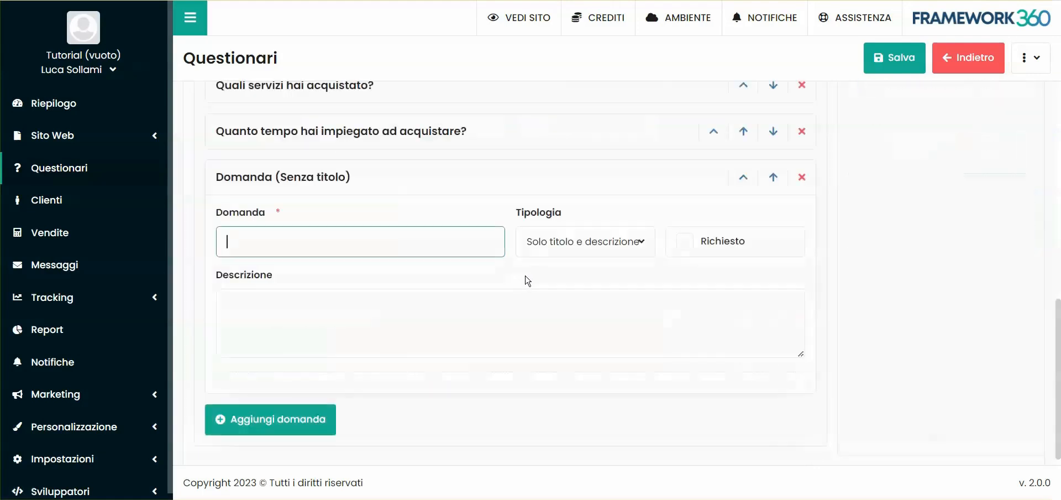
pyautogui.scroll(-1, 528, 280)
pyautogui.click(588, 237)
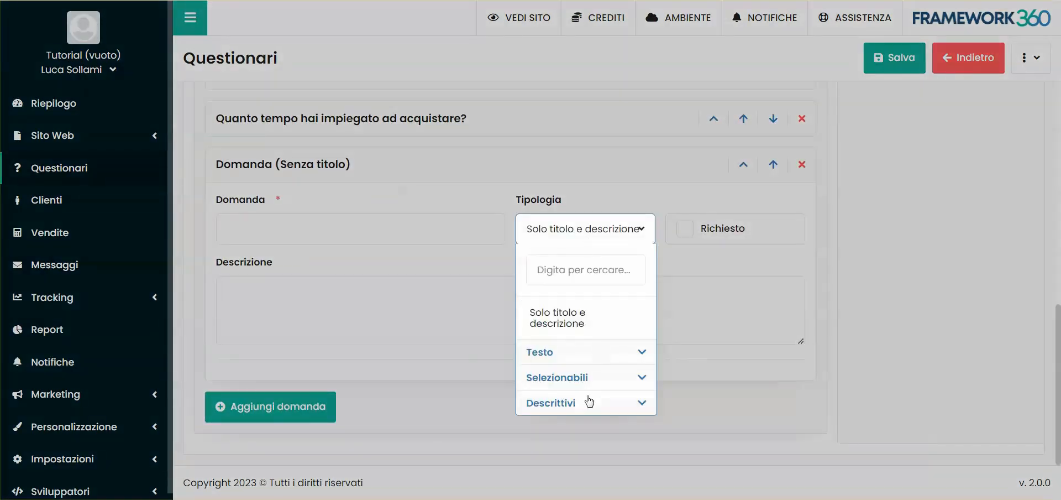
pyautogui.click(559, 381)
pyautogui.scroll(-1, 558, 376)
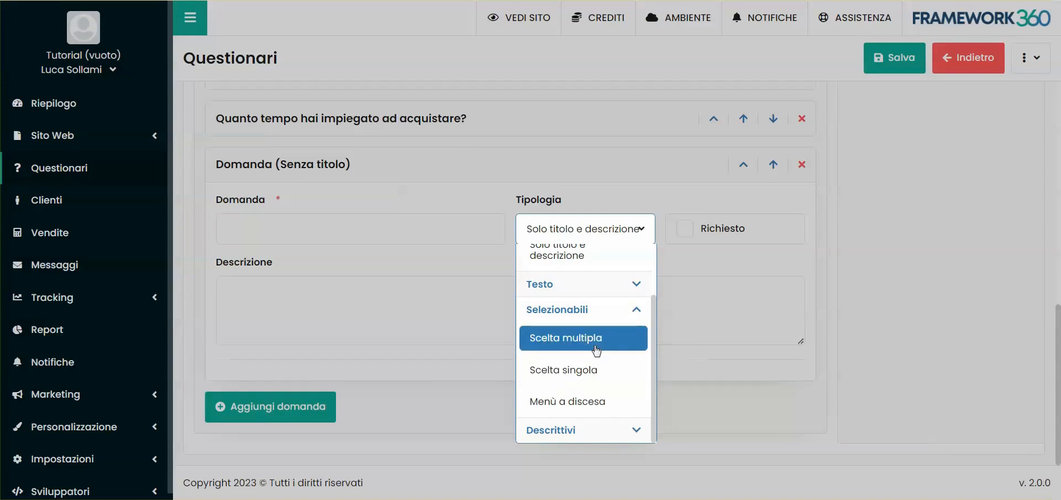
pyautogui.click(609, 375)
pyautogui.click(268, 237)
pyautogui.write('Quale operatore ti ha servito?')
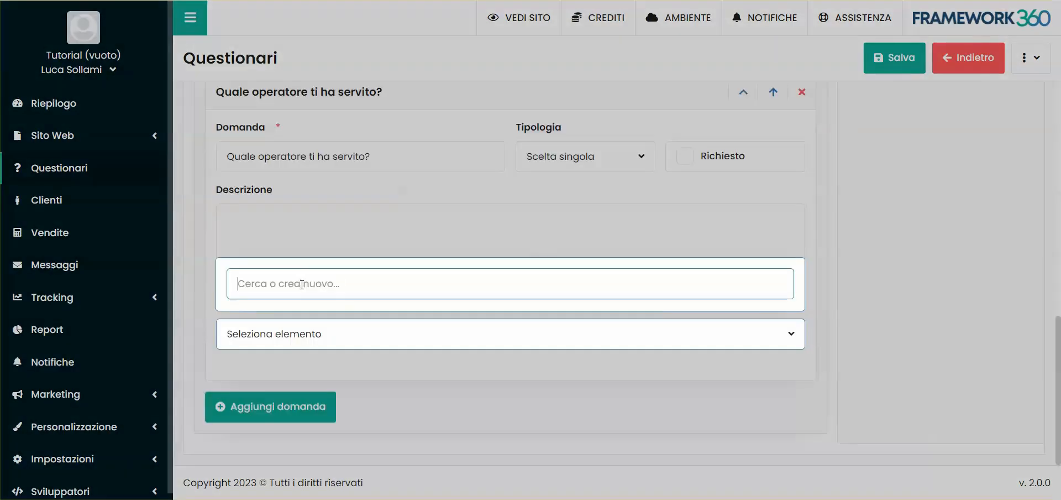
pyautogui.write('Ma')
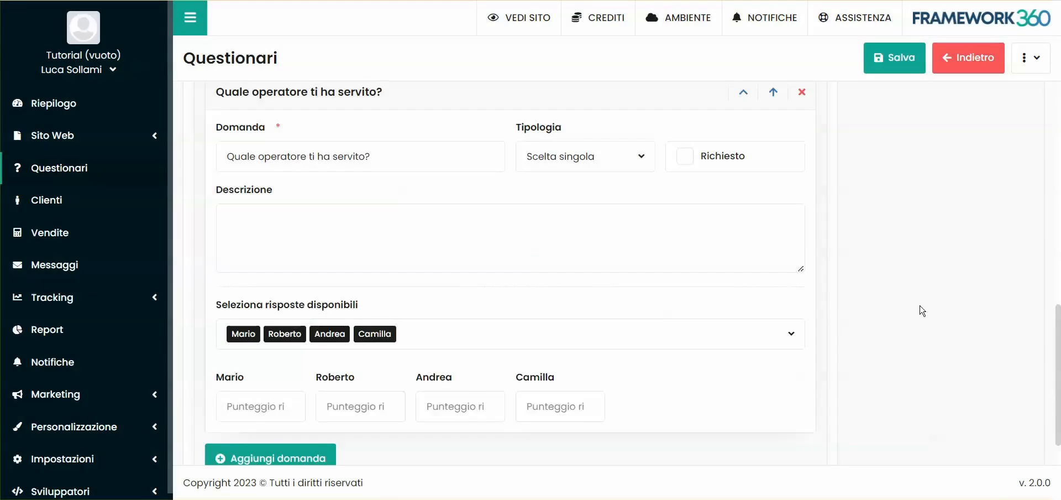
pyautogui.scroll(10, 918, 307)
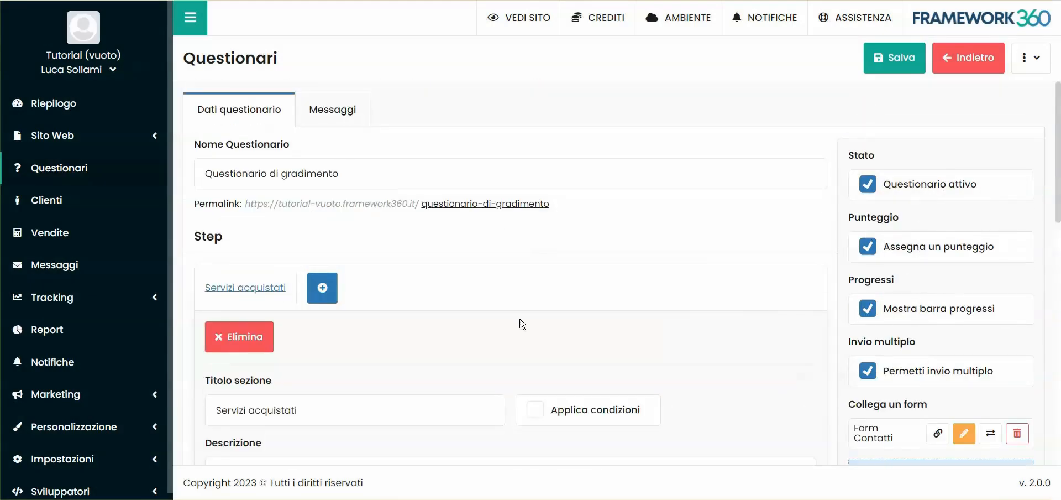
pyautogui.scroll(-15, 522, 324)
pyautogui.click(325, 351)
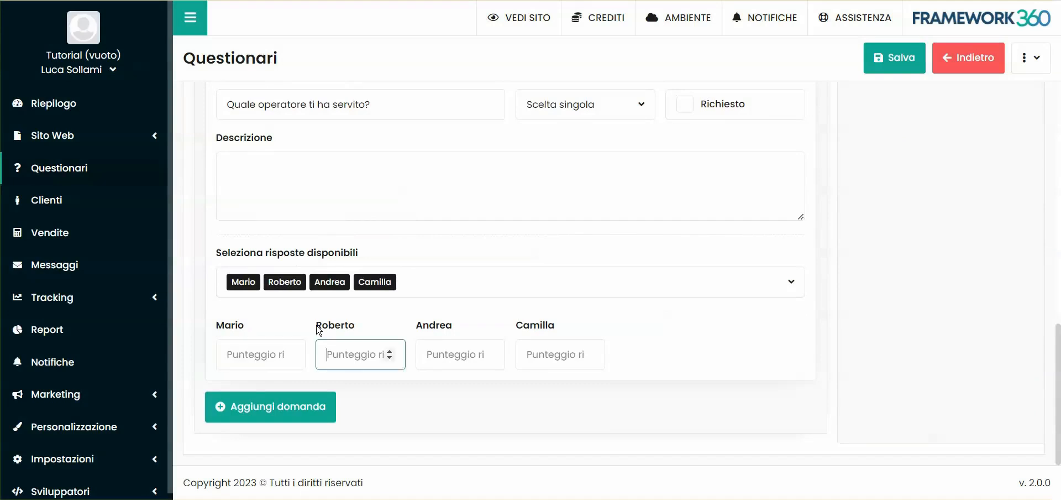
pyautogui.click(489, 354)
pyautogui.click(570, 353)
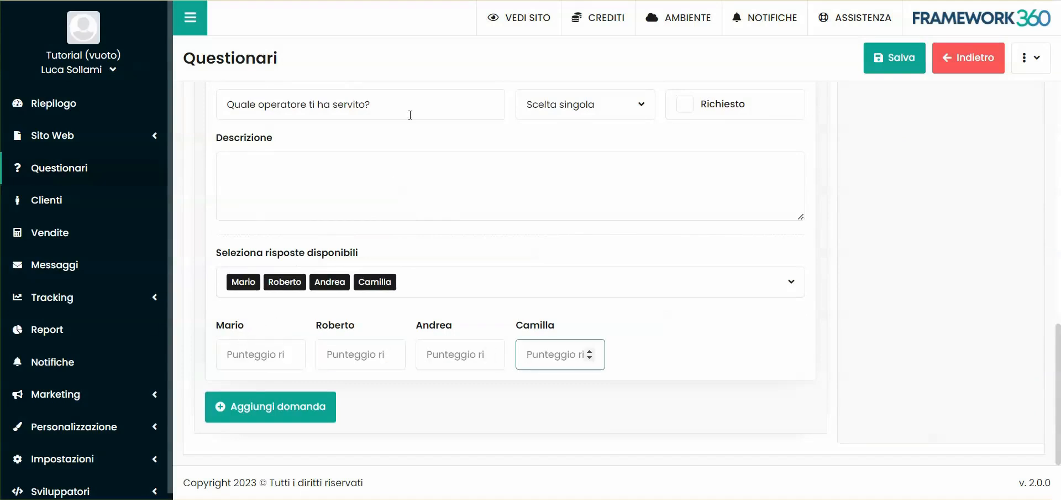
pyautogui.click(496, 248)
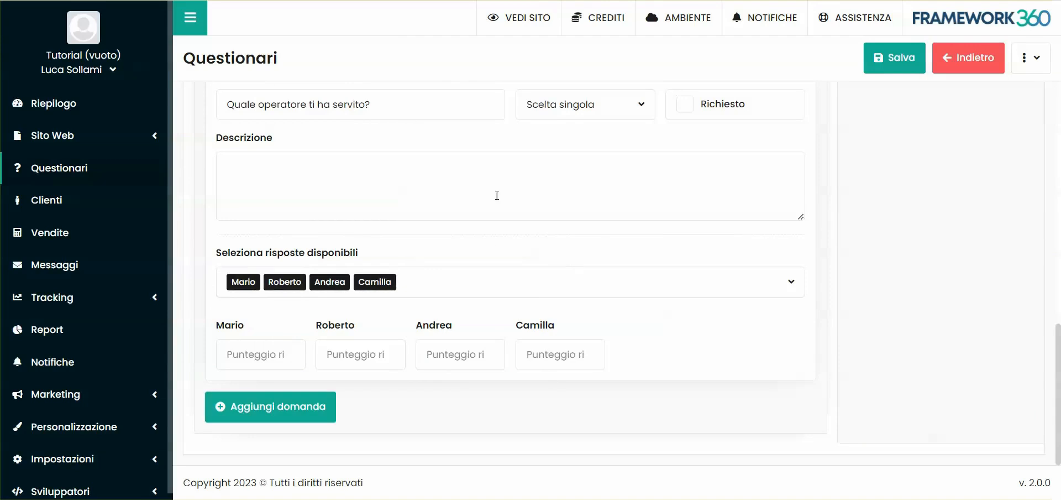
# - Add a fourth question, "Quali competenze hai?", with the answer type Scelta singola
pyautogui.click(304, 407)
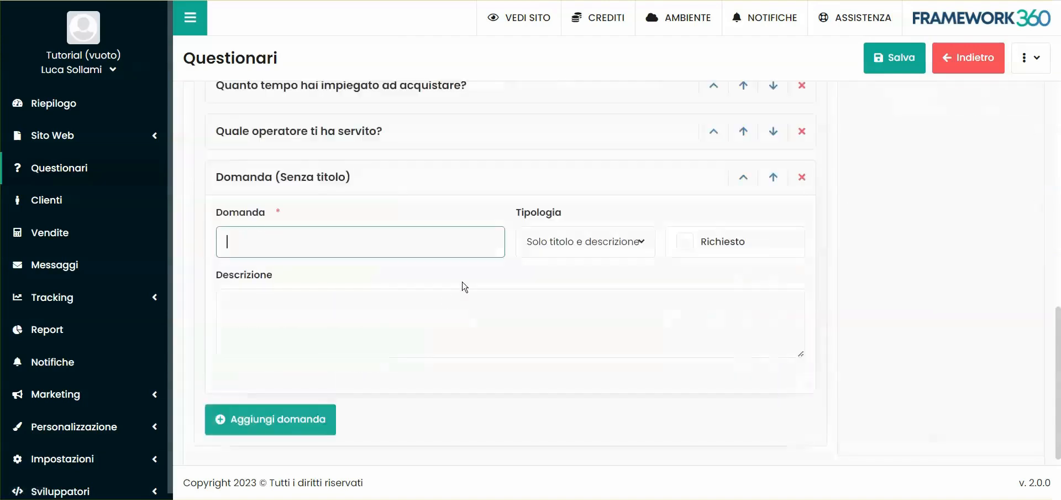
pyautogui.write('Quali competenze hai?')
pyautogui.click(610, 232)
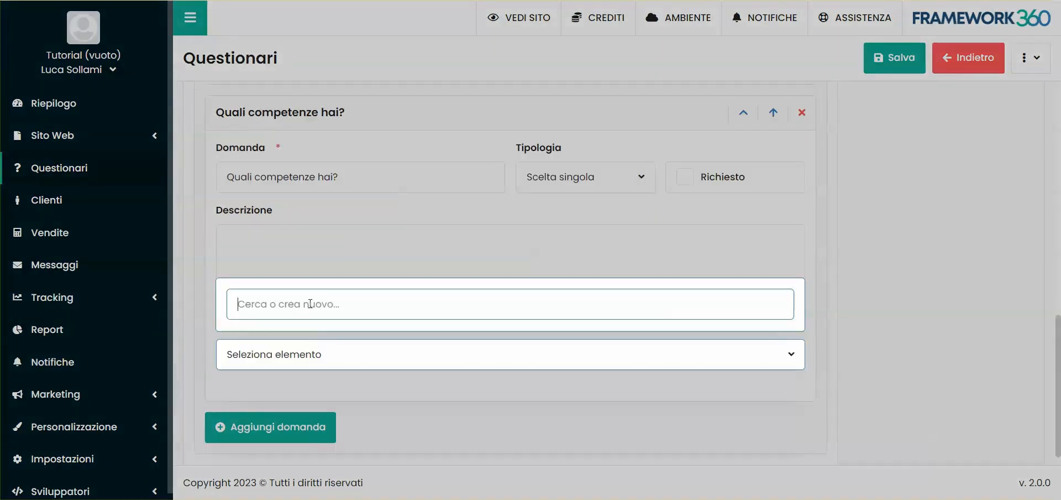
# - Create the available answers Meccanica, Web and elettronica for the question about skills
pyautogui.write('Meccanica')
pyautogui.press('Return')
pyautogui.write('Web')
pyautogui.press('Return')
pyautogui.write('elettronica')
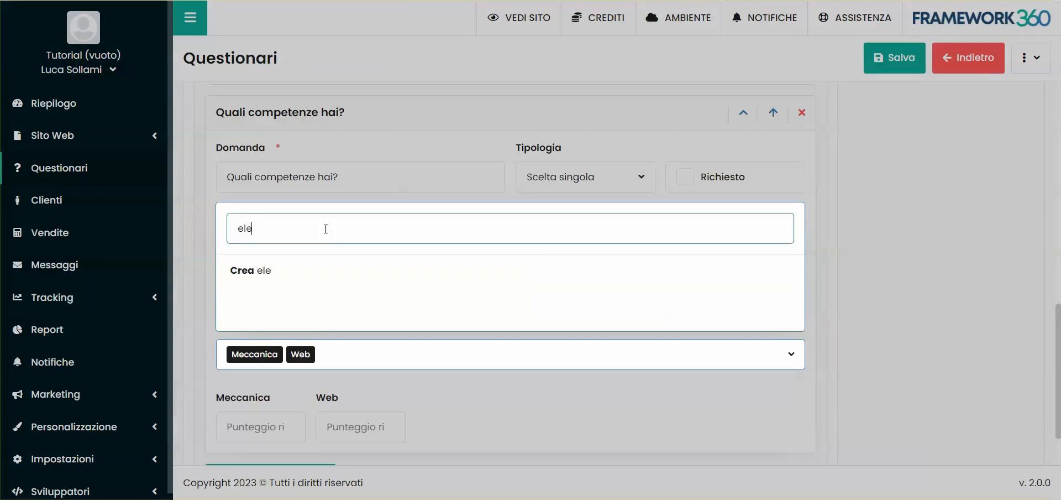
pyautogui.press('Return')
pyautogui.click(822, 363)
pyautogui.scroll(-2, 358, 369)
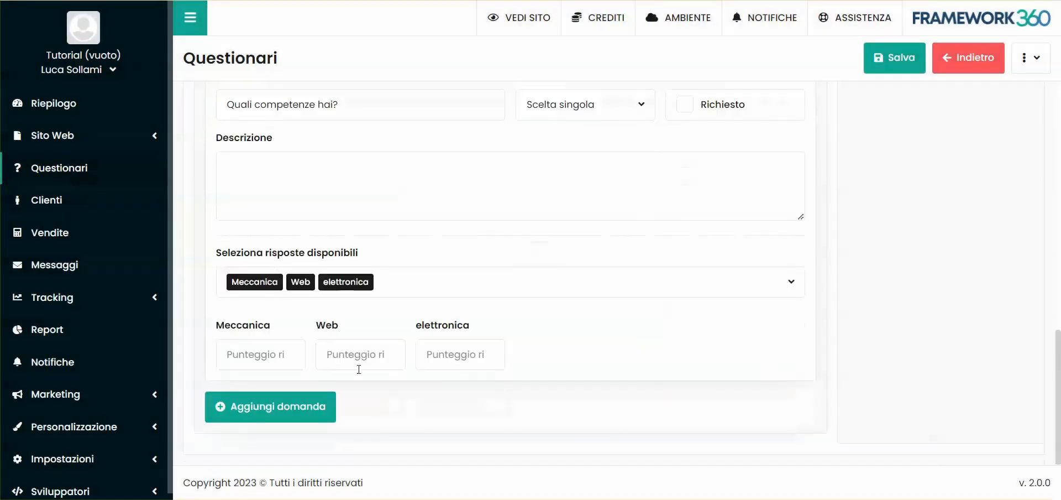
# - Assign the answer scores for the skills question: Meccanica 10, Web 5 and elettronica 3
pyautogui.click(249, 355)
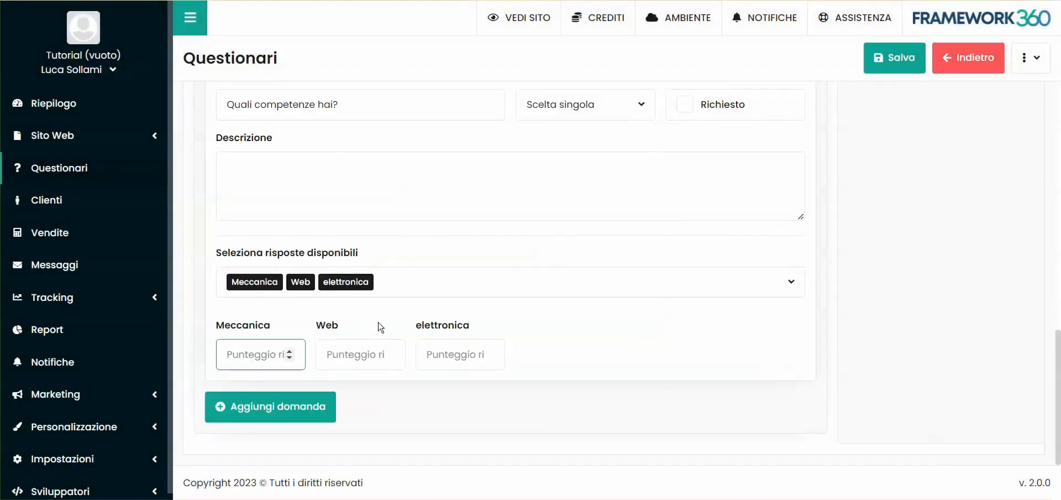
pyautogui.write('10')
pyautogui.click(334, 351)
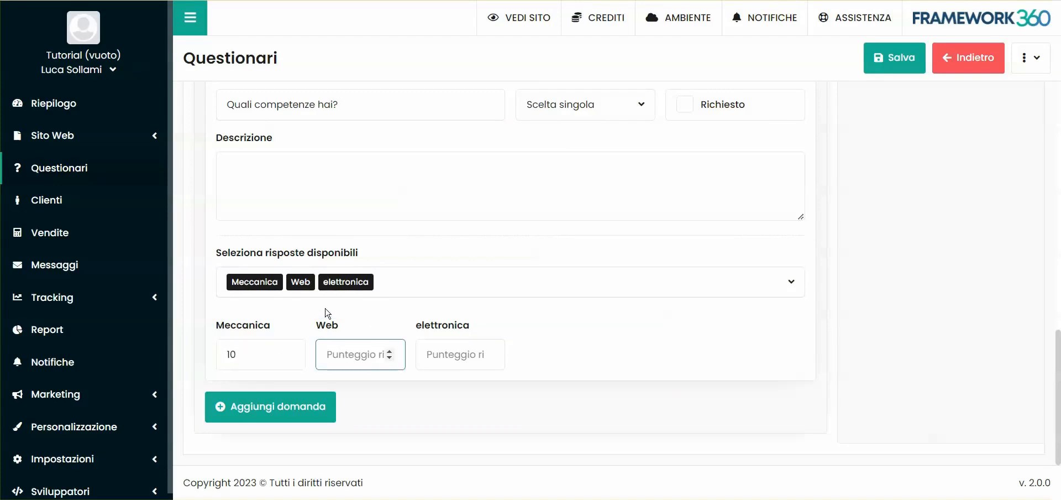
pyautogui.write('5')
pyautogui.click(453, 355)
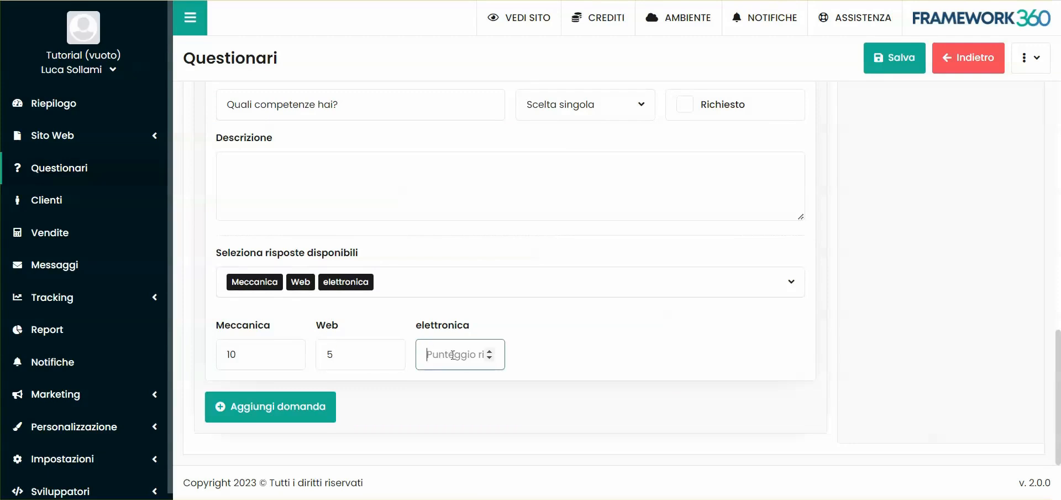
pyautogui.write('3')
pyautogui.click(561, 361)
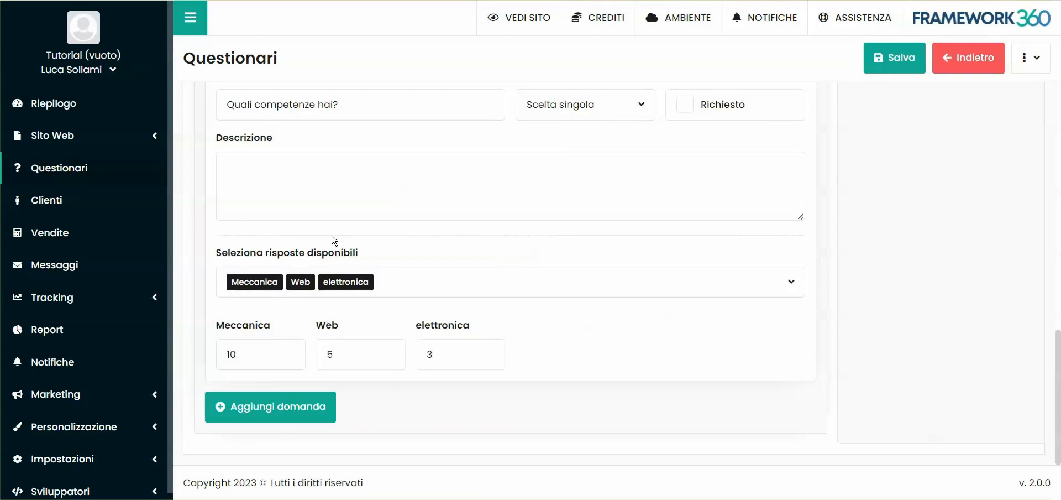
# - Add a second section to the questionnaire titled "Soddisfazione cliente"
pyautogui.scroll(12, 379, 218)
pyautogui.scroll(-12, 551, 282)
pyautogui.scroll(12, 596, 291)
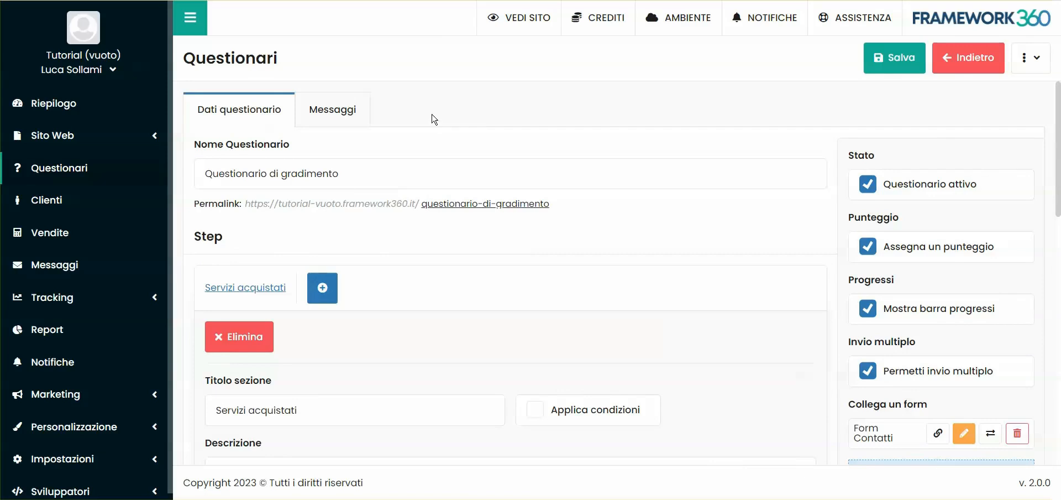
pyautogui.scroll(-2, 602, 283)
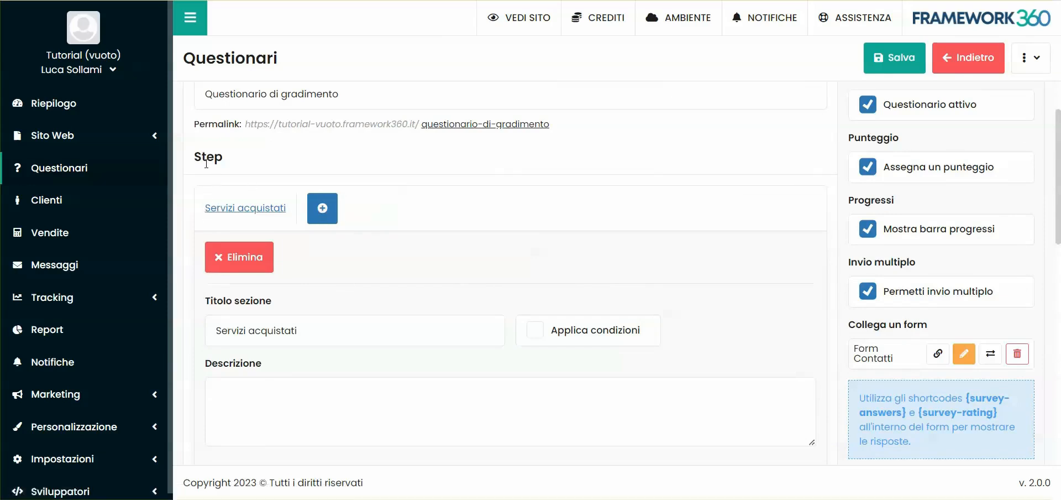
pyautogui.click(323, 208)
pyautogui.scroll(-1, 464, 304)
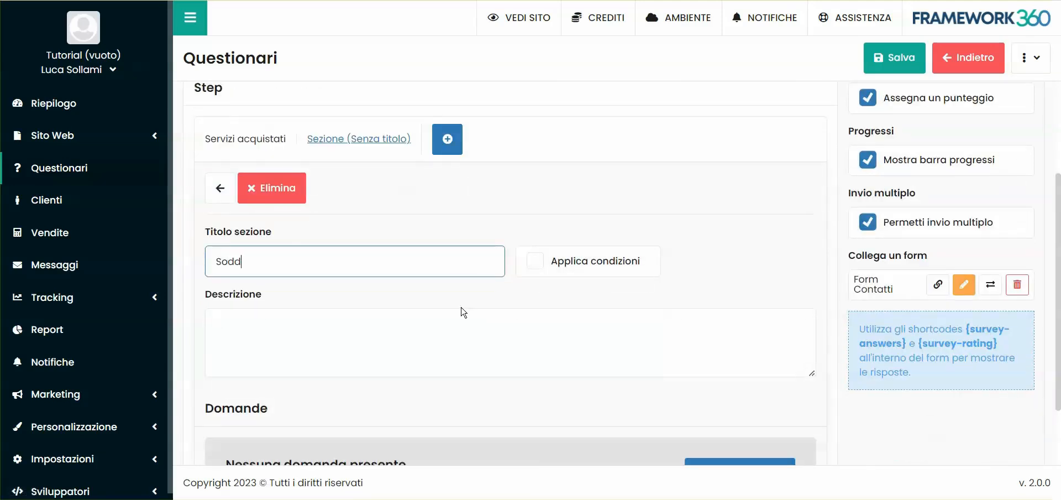
pyautogui.scroll(-1, 495, 201)
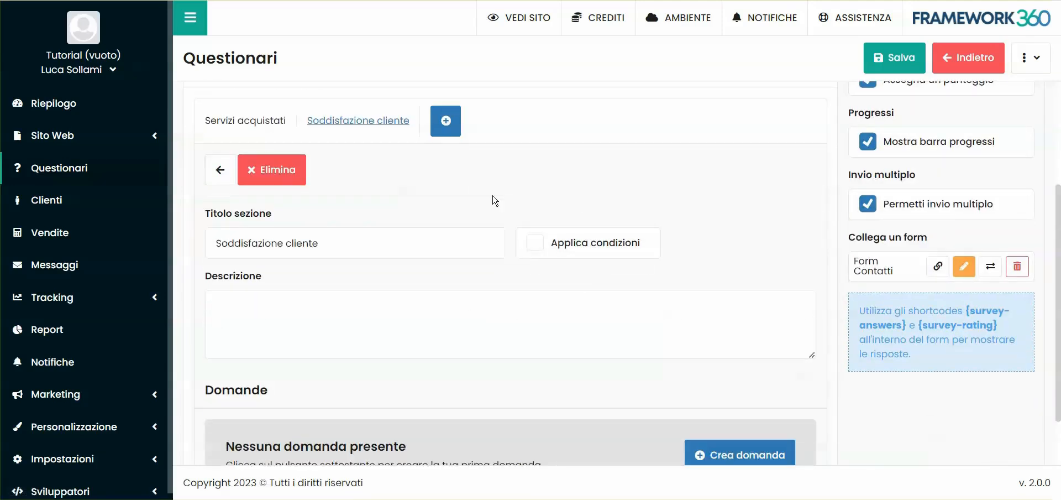
# - Apply a condition to the new section: "Quale operatore ti ha servito?" uguale the second operator in the list
pyautogui.click(535, 246)
pyautogui.scroll(-1, 535, 246)
pyautogui.click(322, 273)
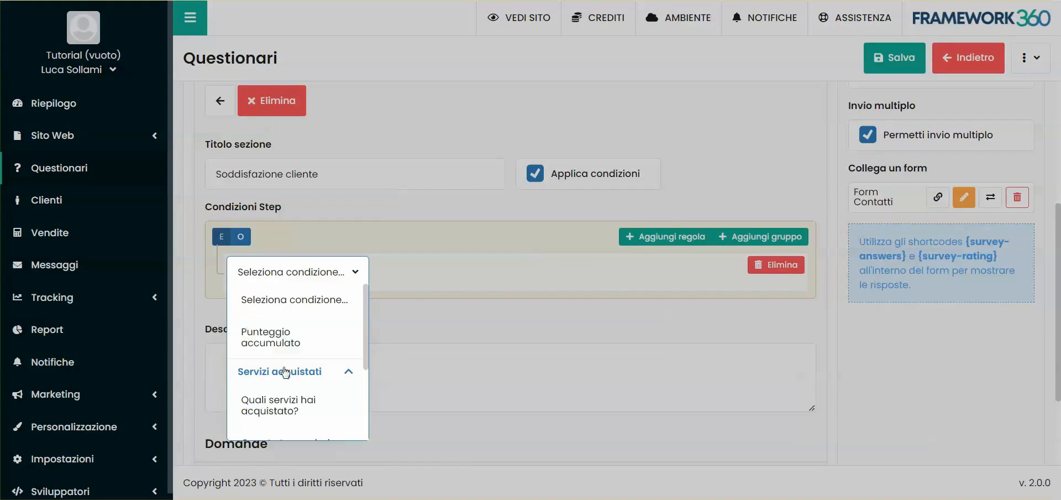
pyautogui.scroll(-1, 295, 368)
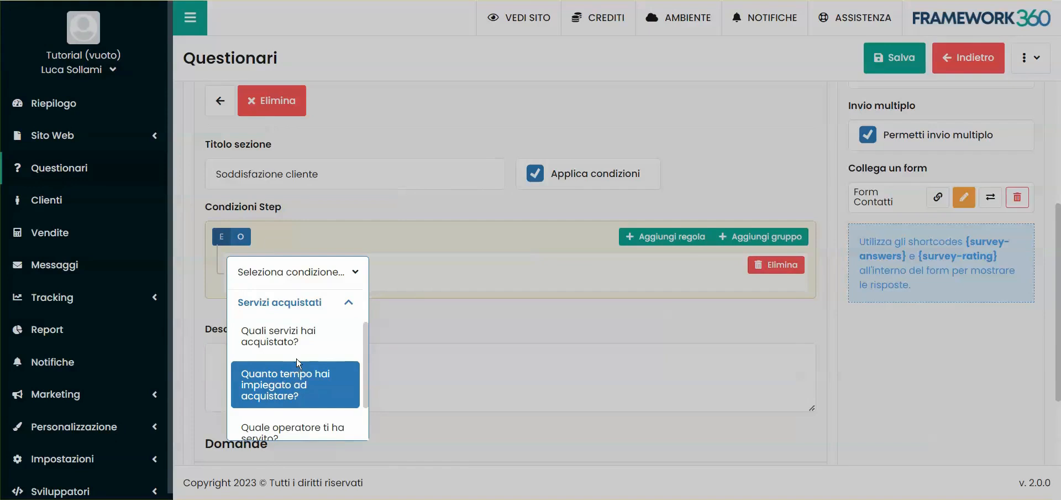
pyautogui.scroll(-1, 296, 385)
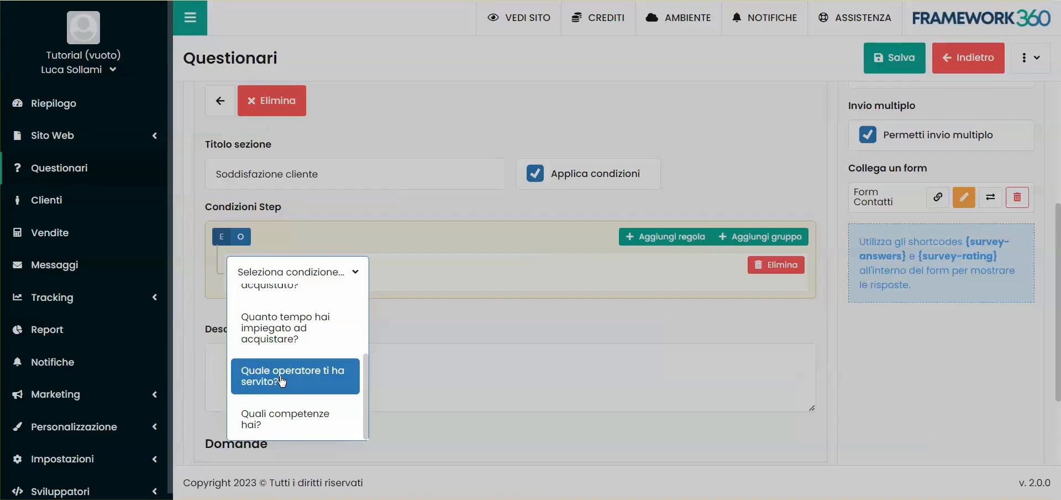
pyautogui.click(282, 381)
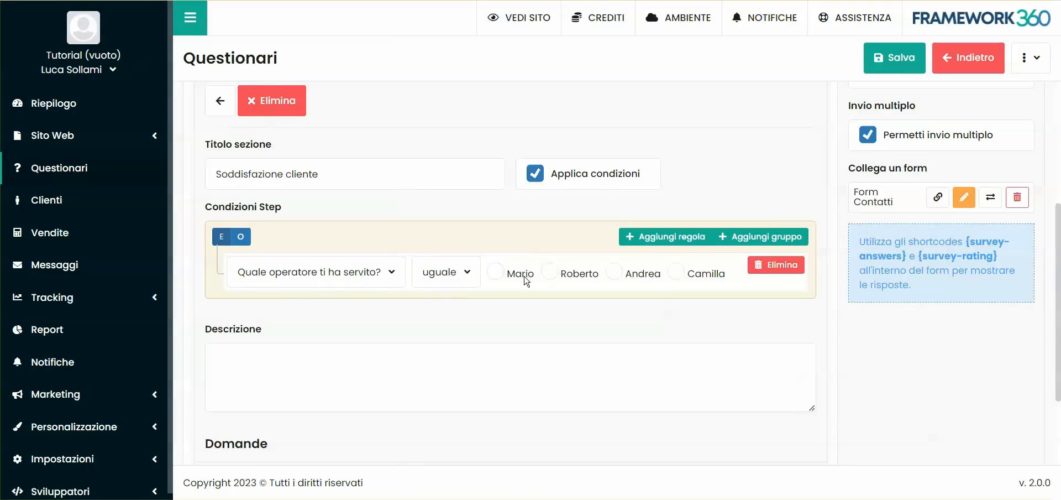
pyautogui.click(551, 273)
# - Create the section's first question, "Come ti sei trovato con" followed by the name of the operator chosen in the condition
pyautogui.scroll(-2, 579, 267)
pyautogui.scroll(4, 642, 280)
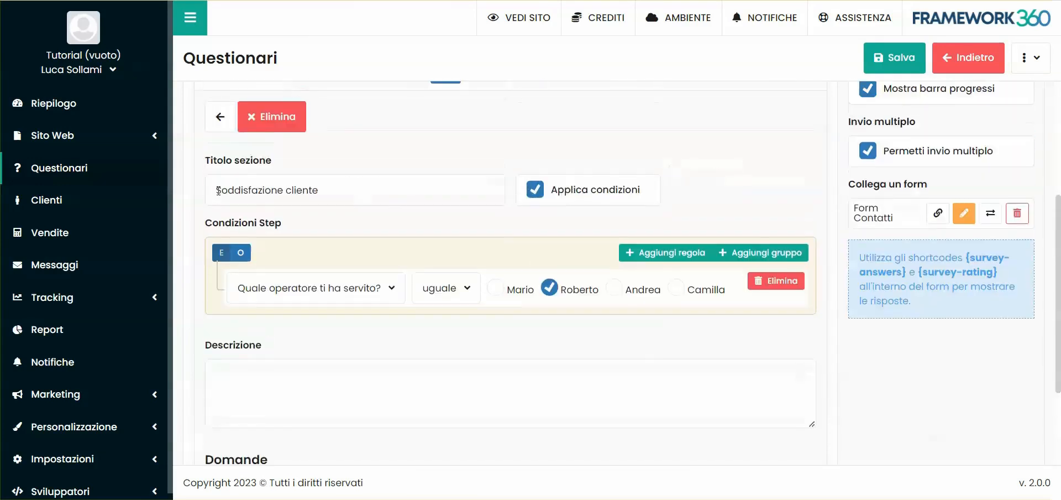
pyautogui.scroll(-5, 553, 304)
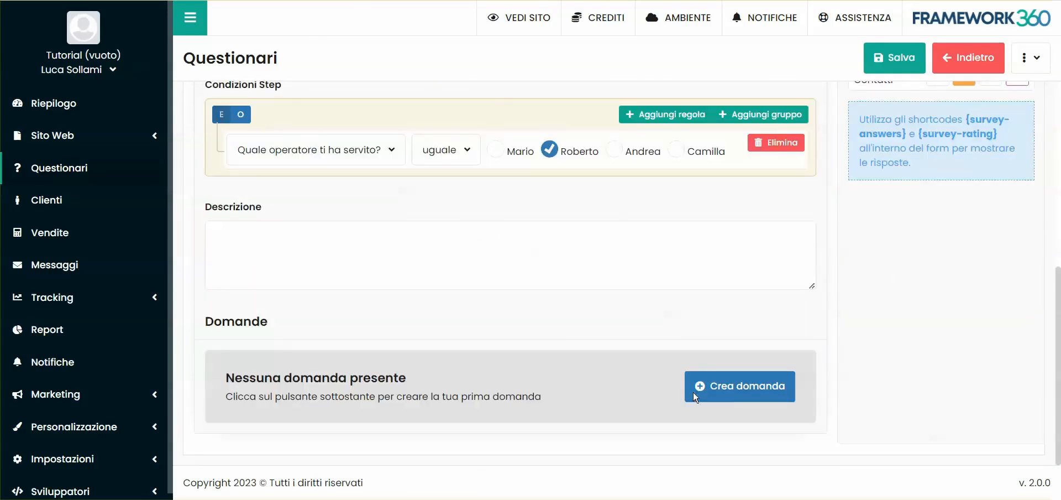
pyautogui.click(713, 386)
pyautogui.scroll(-5, 442, 270)
pyautogui.click(278, 233)
pyautogui.write('Come ti sei trovato con Roberto?')
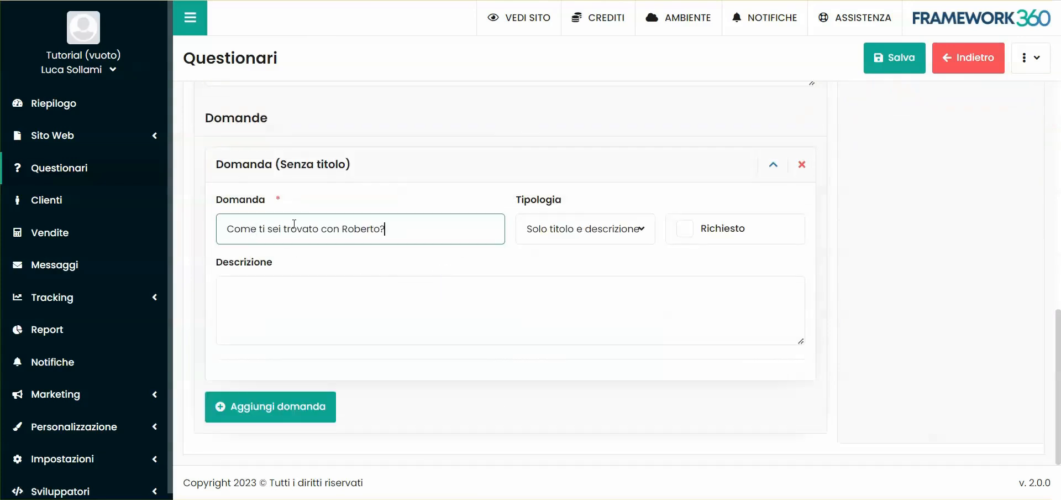
pyautogui.click(377, 259)
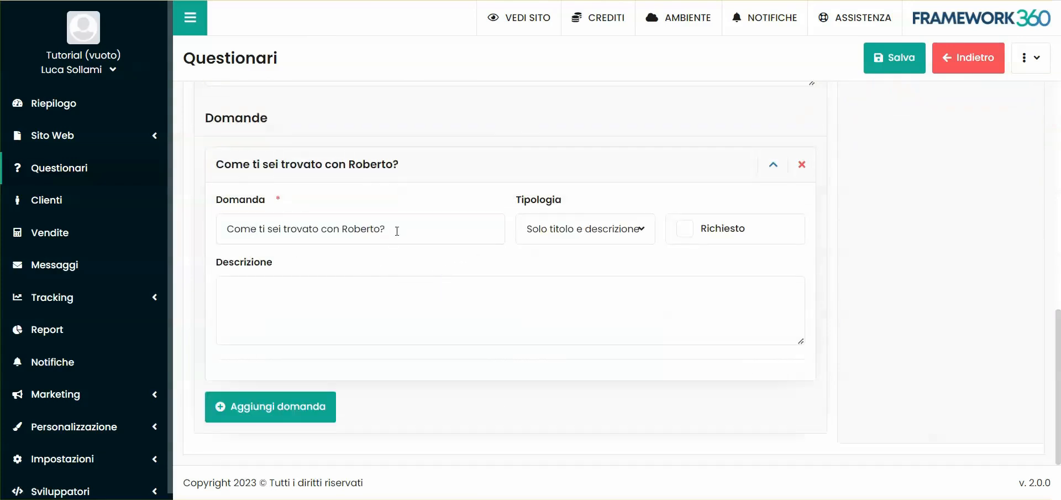
# - Set the answer type of the section's first question to Risposta breve
pyautogui.scroll(4, 397, 231)
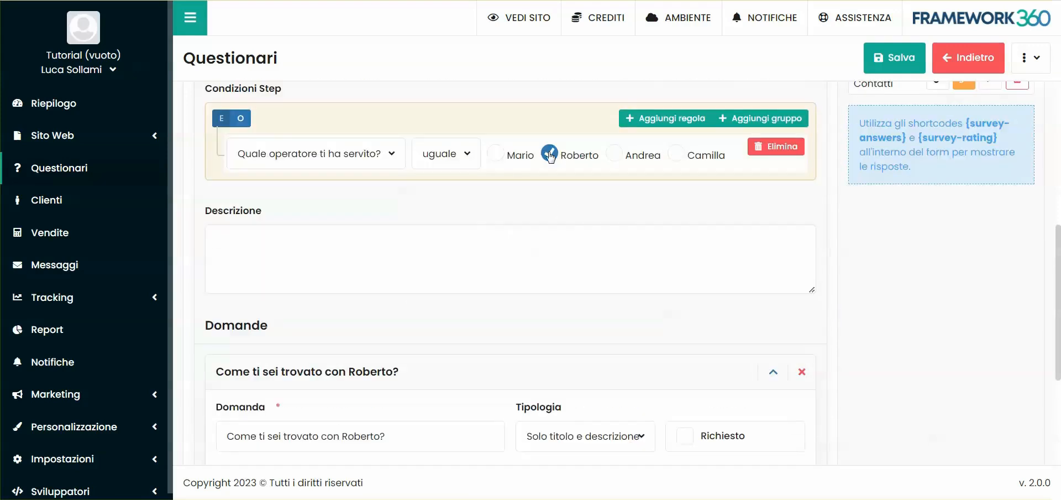
pyautogui.scroll(4, 550, 158)
pyautogui.scroll(-8, 457, 253)
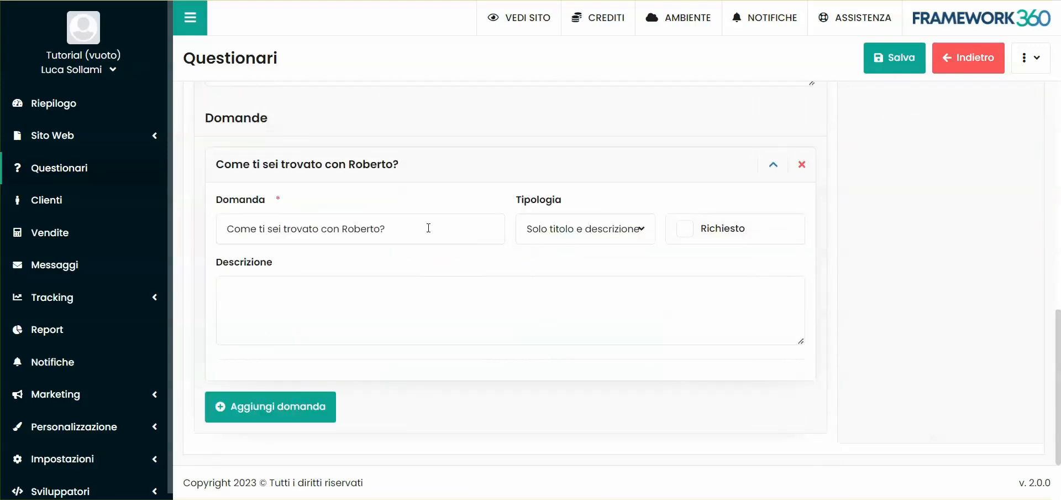
pyautogui.click(591, 239)
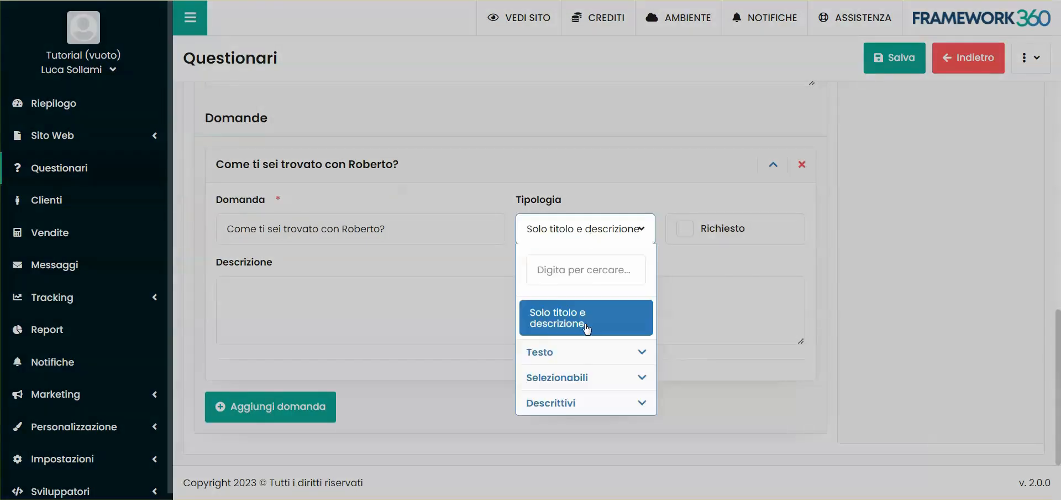
pyautogui.click(570, 355)
pyautogui.click(582, 387)
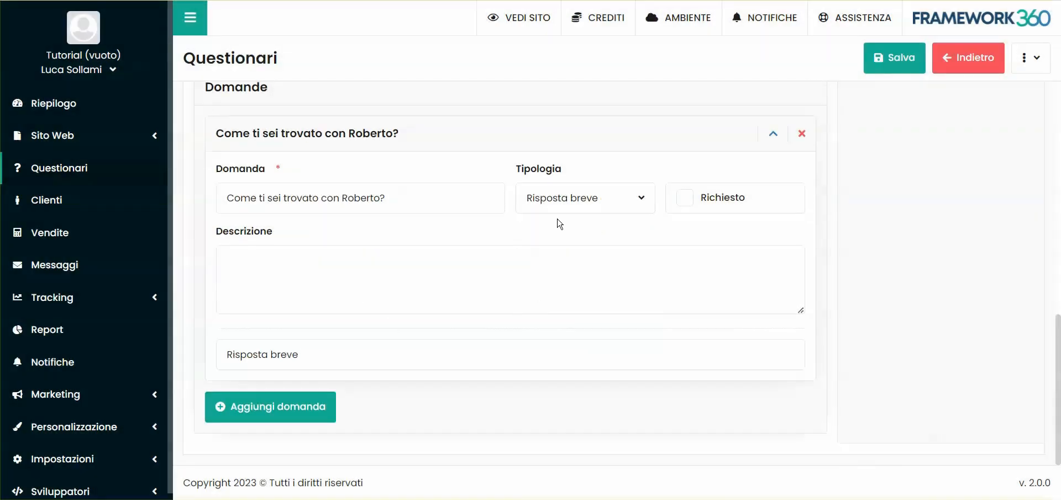
# - Change the question's answer type to Scelta singola and create the available answers Bene, Così così and Male
pyautogui.click(565, 204)
pyautogui.scroll(-1, 553, 332)
pyautogui.click(552, 360)
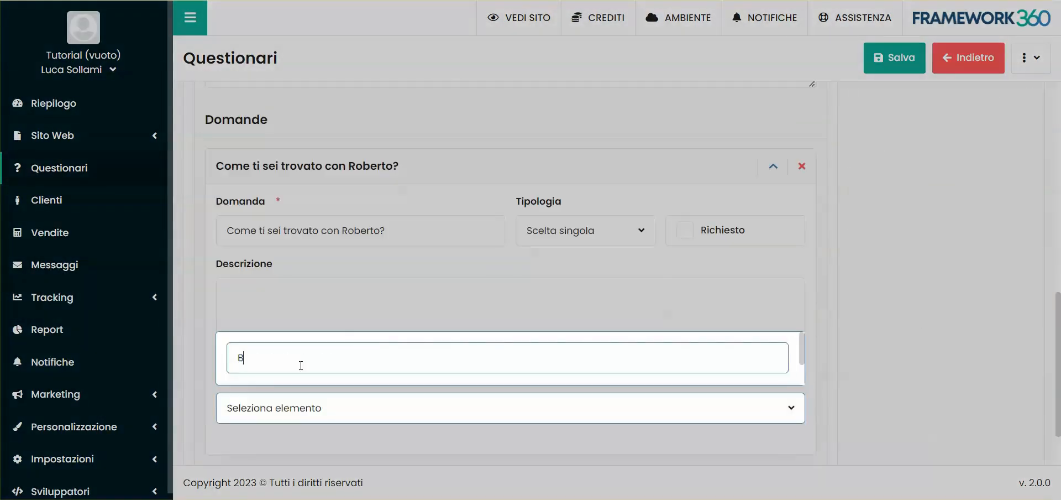
pyautogui.write('osì così Male')
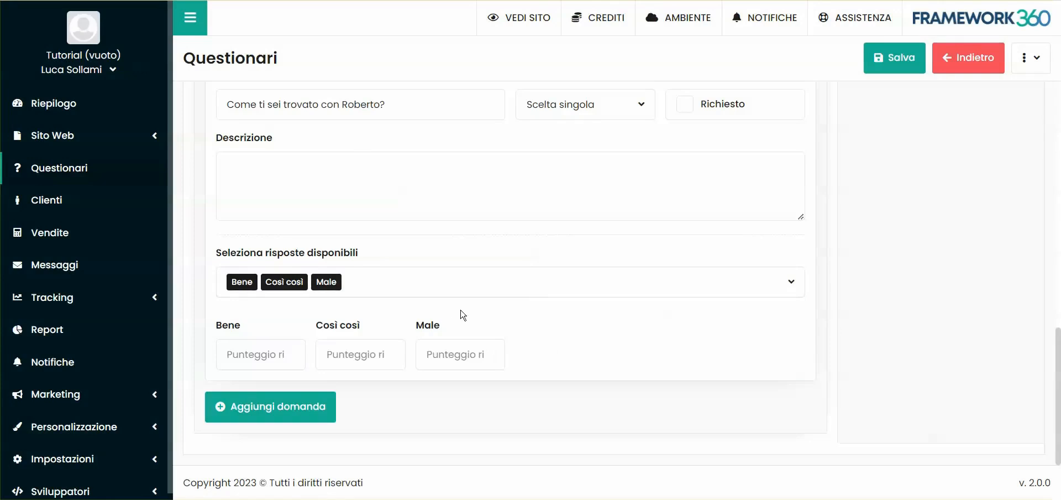
# - Add a second question to the conditional section, titled "Commento su" followed by the operator's name
pyautogui.scroll(1, 441, 241)
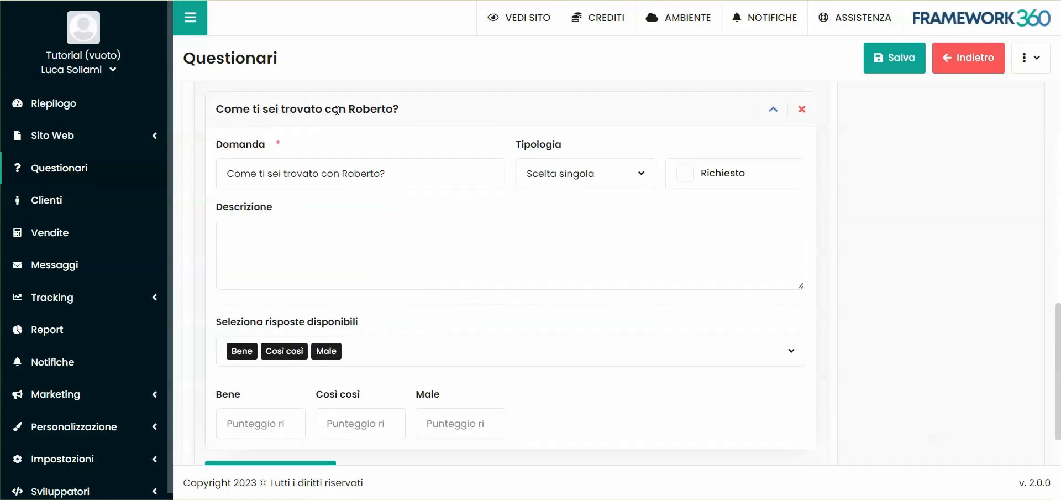
pyautogui.doubleClick(358, 109)
pyautogui.click(246, 398)
pyautogui.scroll(-1, 521, 354)
pyautogui.click(282, 412)
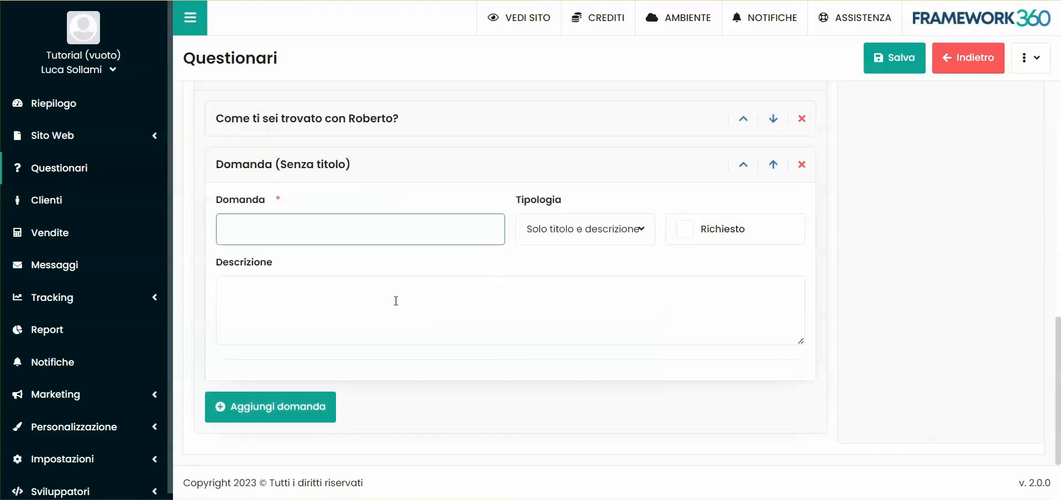
pyautogui.click(569, 243)
pyautogui.click(401, 229)
pyautogui.write('Commento su Roberto')
# - Set the comment question's type to Risposta lunga and enter the description "Scrivi un commento dettagliato della tua esperienza con l'operatore" plus the operator's name
pyautogui.click(586, 229)
pyautogui.scroll(1, 539, 292)
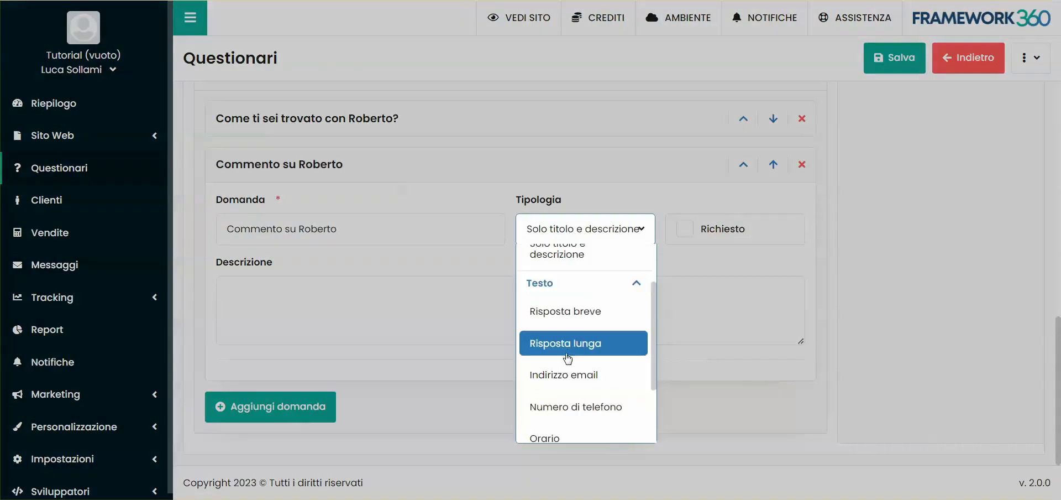
pyautogui.click(539, 292)
pyautogui.click(374, 308)
pyautogui.scroll(-2, 417, 393)
pyautogui.click(220, 319)
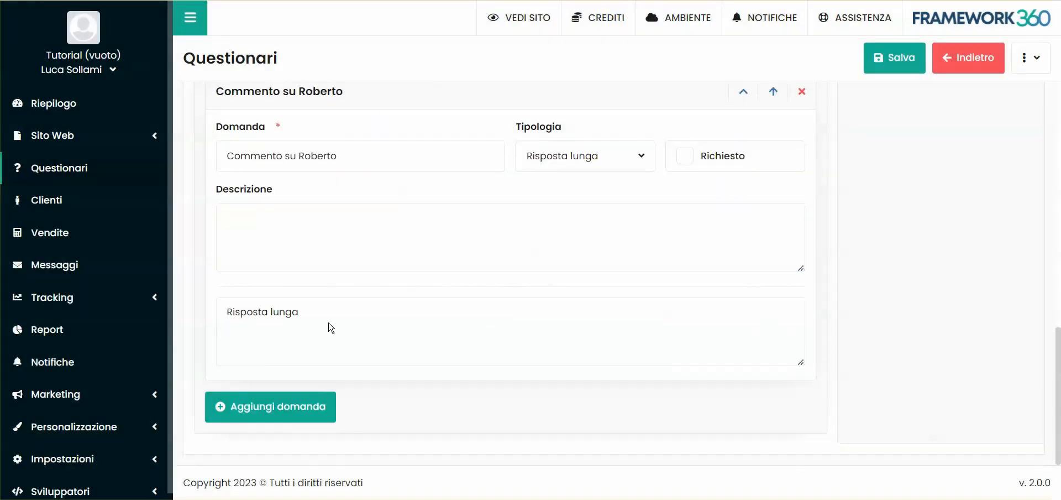
pyautogui.click(294, 221)
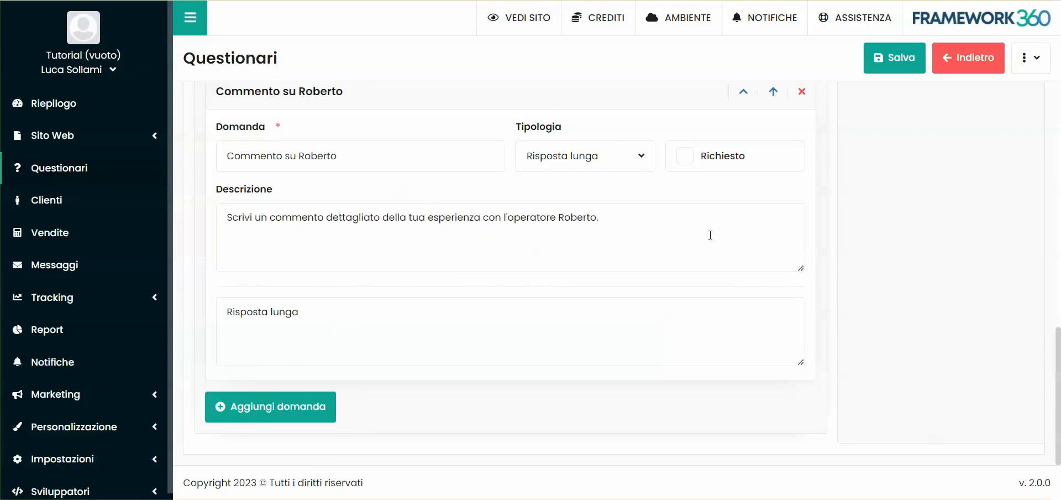
# - Extend the section title "Soddisfazione cliente" with "con" and the operator's name
pyautogui.scroll(13, 868, 310)
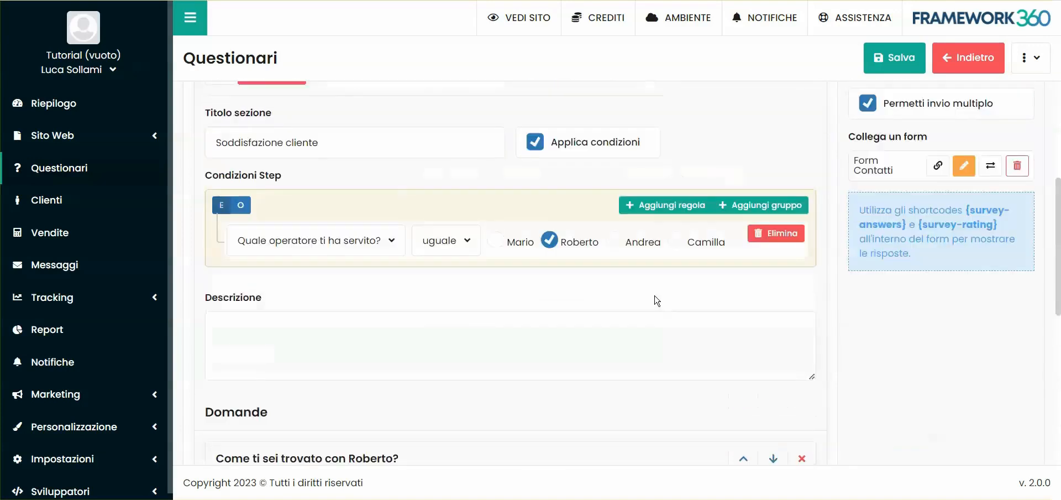
pyautogui.scroll(-3, 463, 354)
pyautogui.click(358, 275)
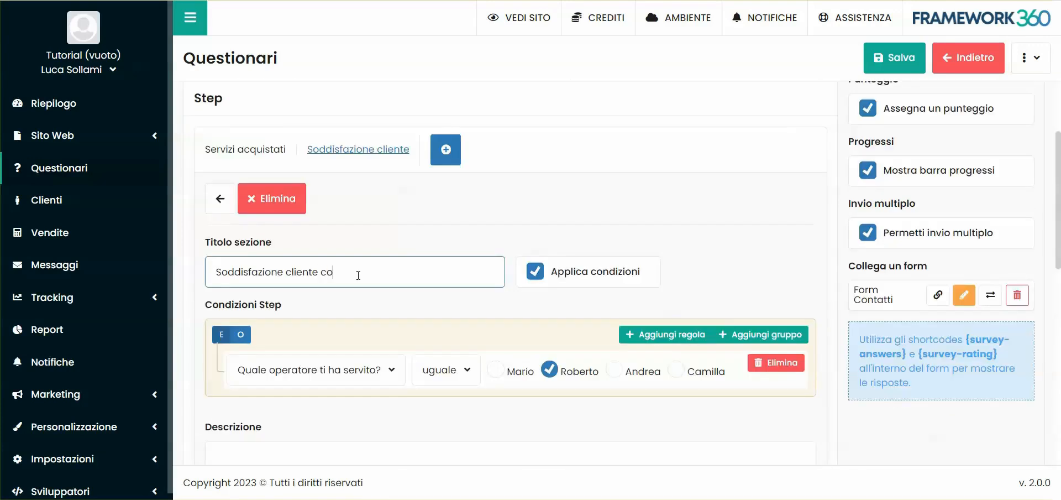
pyautogui.write('con Roberto')
pyautogui.click(442, 217)
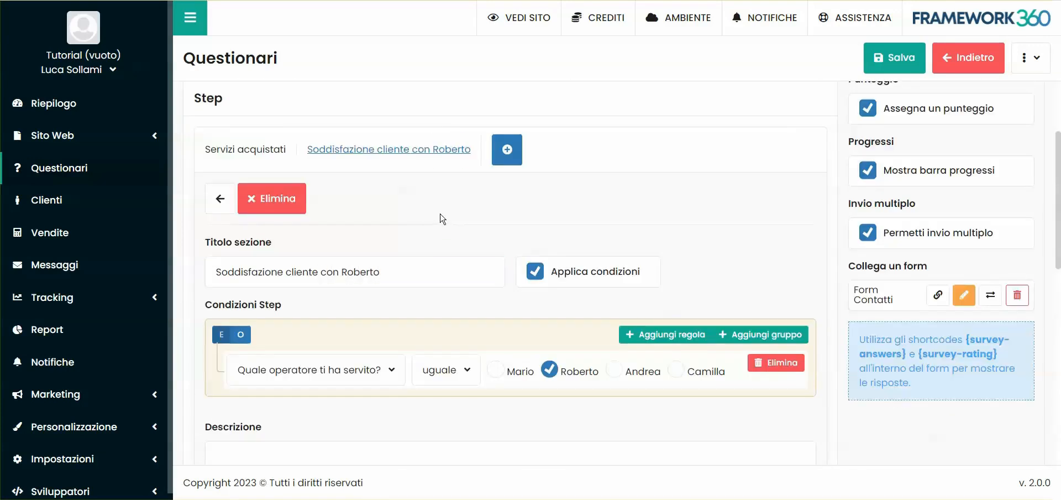
# - Add a third section titled "Soddisfazione generale sul servizio"
pyautogui.click(509, 152)
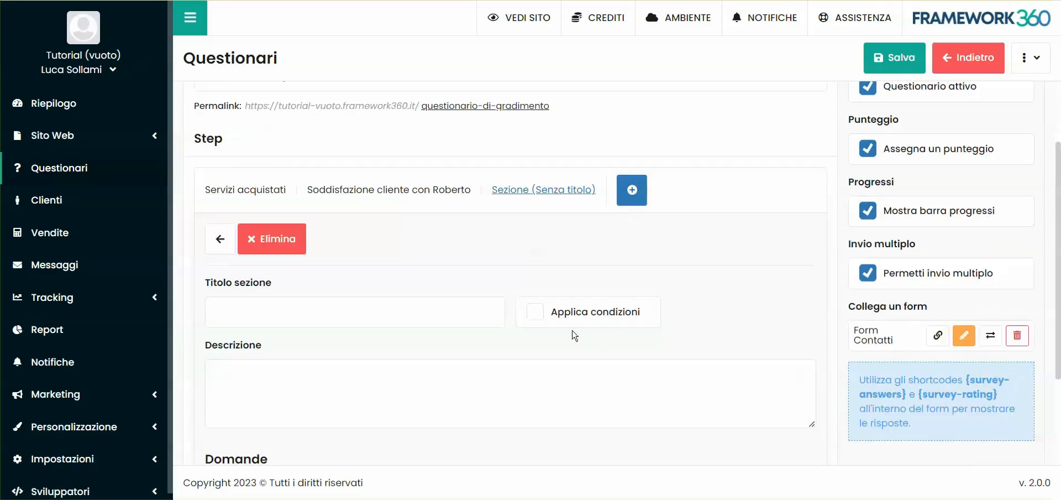
pyautogui.scroll(-1, 320, 282)
pyautogui.click(396, 233)
pyautogui.scroll(-1, 388, 210)
pyautogui.scroll(2, 394, 280)
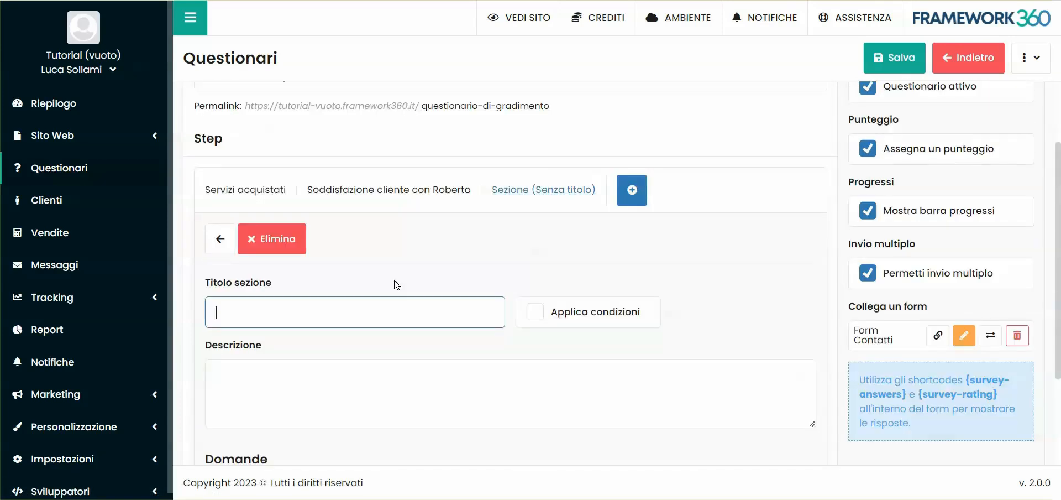
pyautogui.scroll(-1, 342, 310)
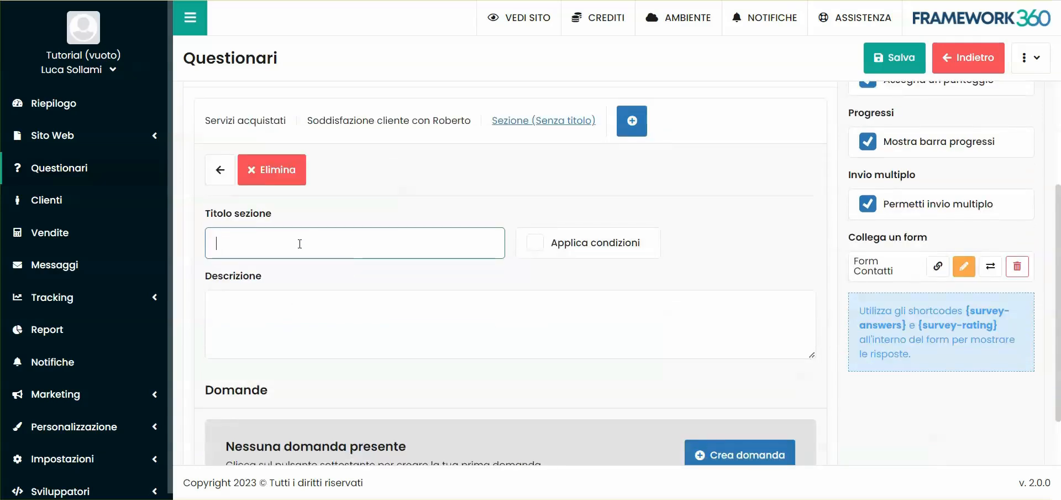
pyautogui.write('Soddisfazione generale sul servizio')
# - Create the third section's first question, "Come ti sei trovato?"
pyautogui.scroll(-1, 497, 309)
pyautogui.click(739, 385)
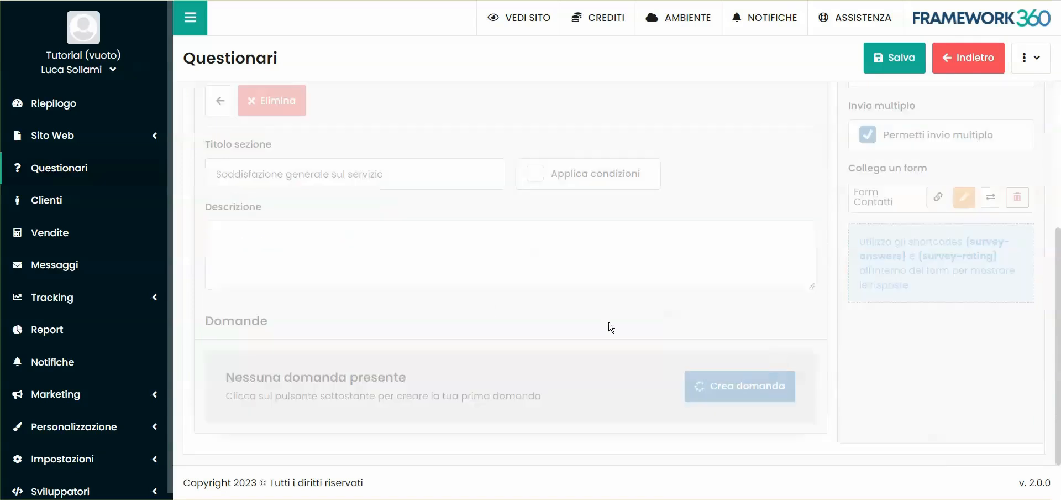
pyautogui.scroll(-2, 376, 301)
pyautogui.click(282, 294)
pyautogui.scroll(-1, 375, 241)
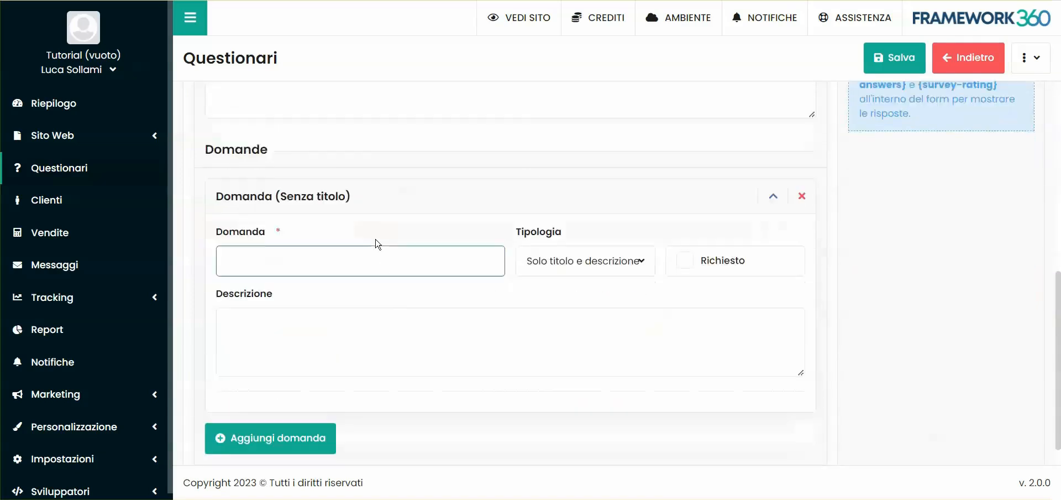
pyautogui.write('Come ti sei trovato?')
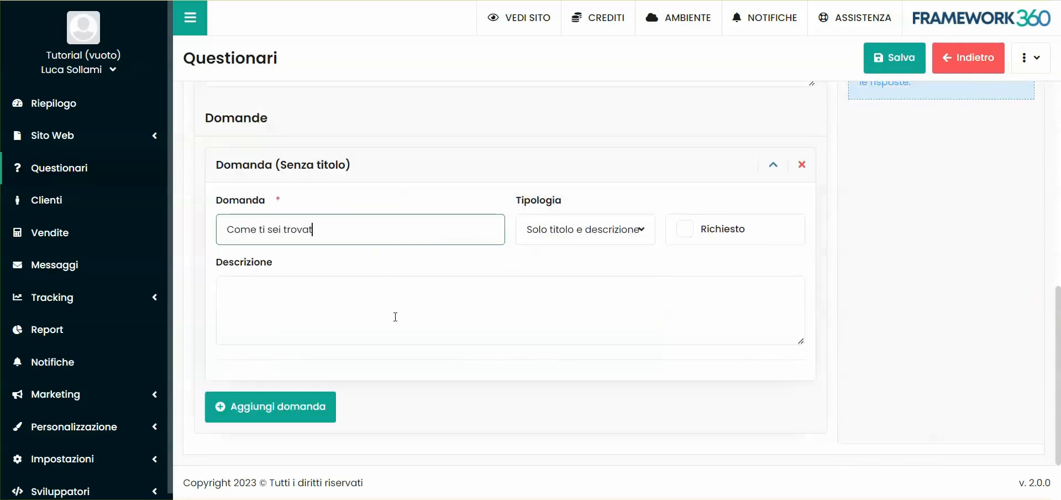
# - Set the question's answer type to Valore numerico with a minimum value of 1 and a maximum of 10
pyautogui.click(585, 229)
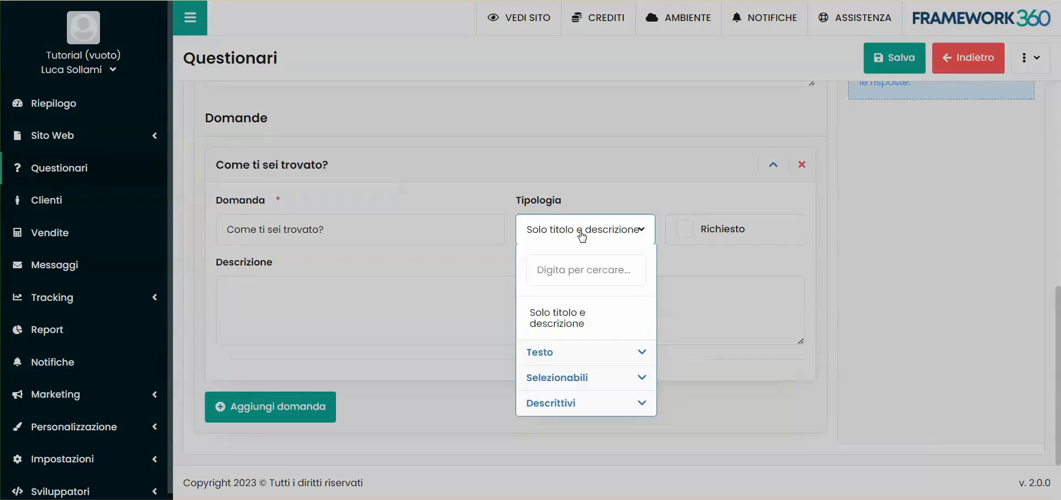
pyautogui.click(562, 381)
pyautogui.click(549, 440)
pyautogui.scroll(-2, 336, 367)
pyautogui.click(258, 354)
pyautogui.write('1')
pyautogui.click(566, 348)
pyautogui.write('10')
# - Describe the question with "Inserisci il voto che ci daresti da 1 a 10." and mark it as Richiesto
pyautogui.click(360, 234)
pyautogui.write('Inserisci il voto che ci daresti da 1')
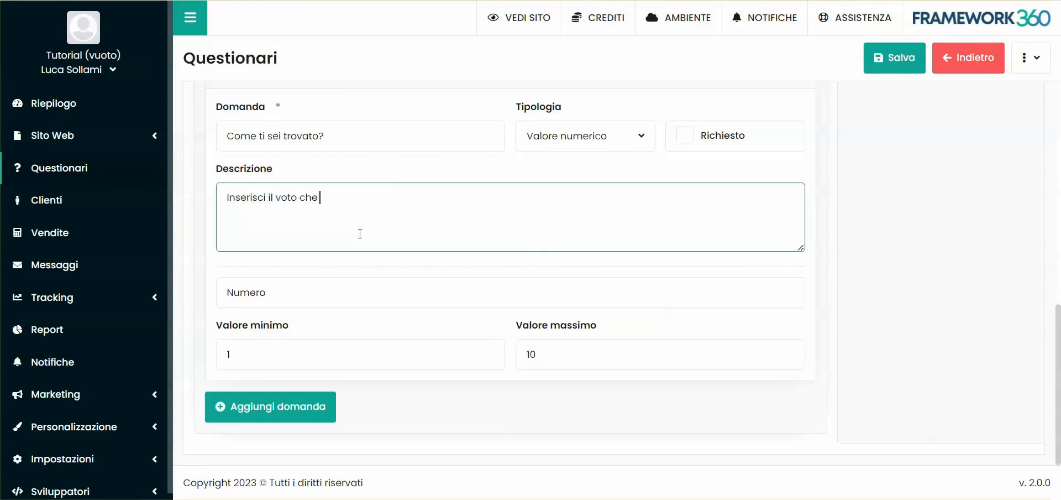
pyautogui.scroll(5, 360, 233)
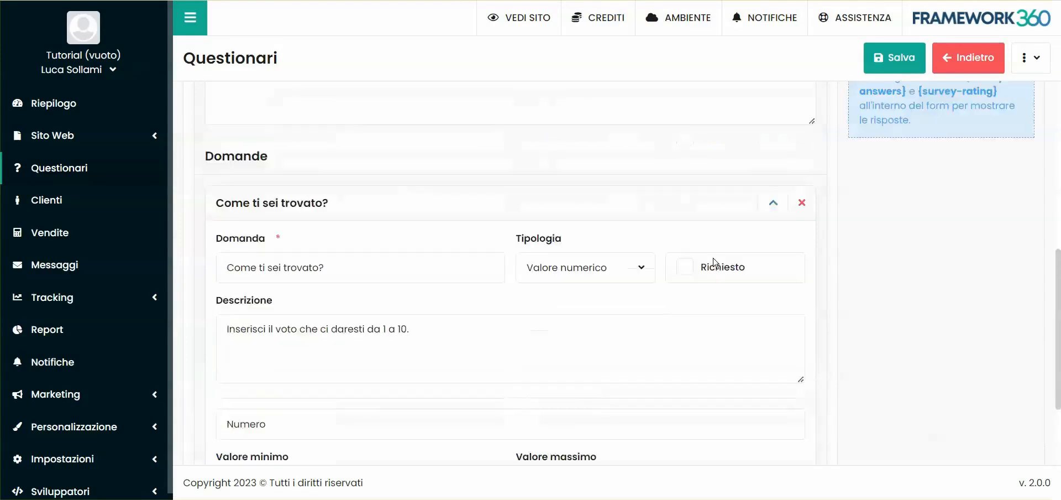
pyautogui.click(685, 412)
pyautogui.scroll(-4, 470, 362)
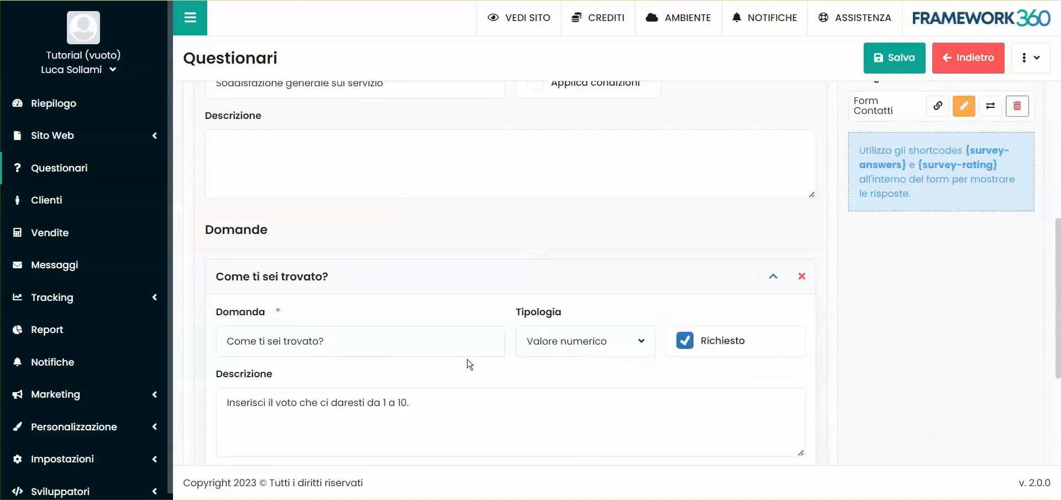
# - In the Servizi acquistati section, mark "Quali servizi hai acquistato?" and "Quanto tempo hai impiegato ad acquistare?" as Richiesto
pyautogui.scroll(5, 490, 332)
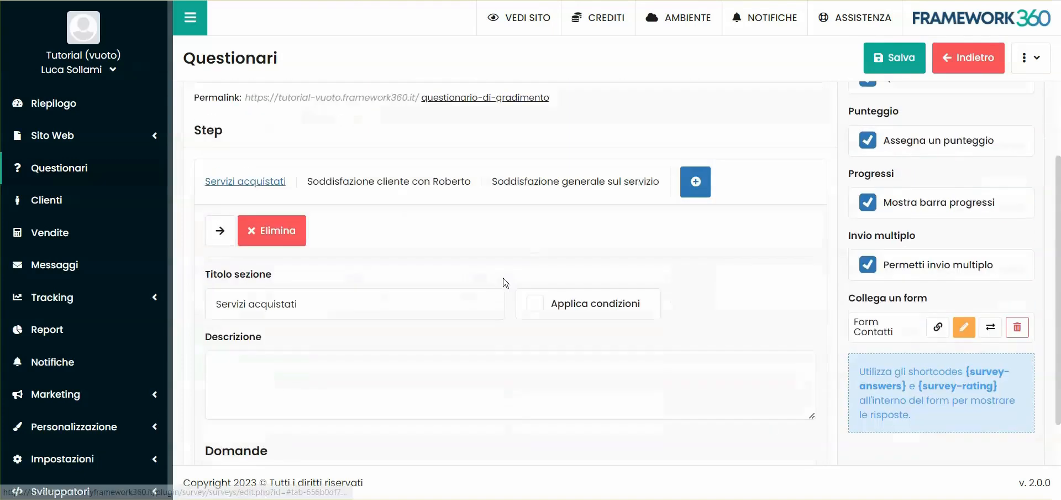
pyautogui.scroll(-5, 713, 342)
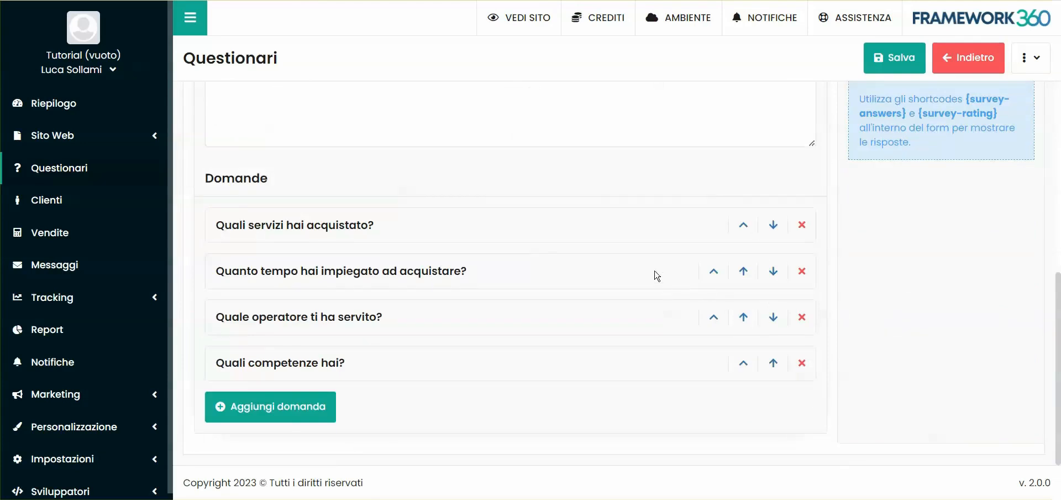
pyautogui.click(743, 224)
pyautogui.click(687, 289)
pyautogui.scroll(-4, 562, 296)
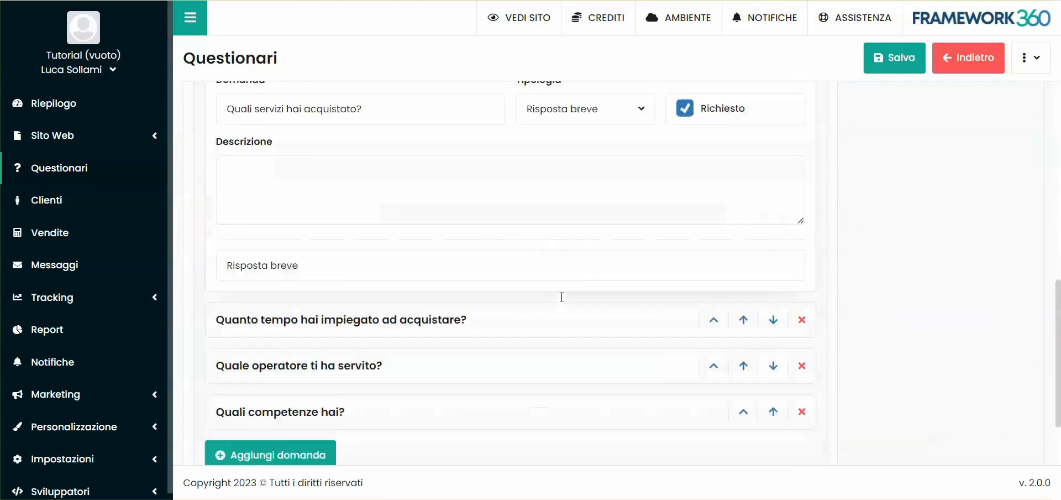
pyautogui.click(711, 271)
pyautogui.scroll(-2, 730, 276)
pyautogui.scroll(-3, 740, 279)
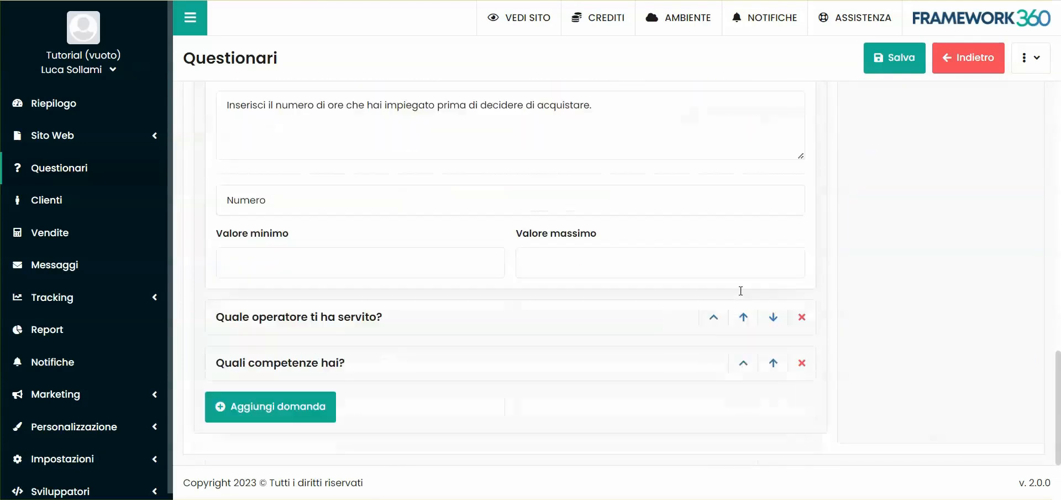
# - Mark "Quale operatore ti ha servito?" as Richiesto and expand the "Quali competenze hai?" question
pyautogui.click(724, 318)
pyautogui.scroll(-3, 608, 303)
pyautogui.click(742, 362)
# - Add a second question of type Visual Builder to the "Soddisfazione generale sul servizio" section
pyautogui.scroll(12, 730, 299)
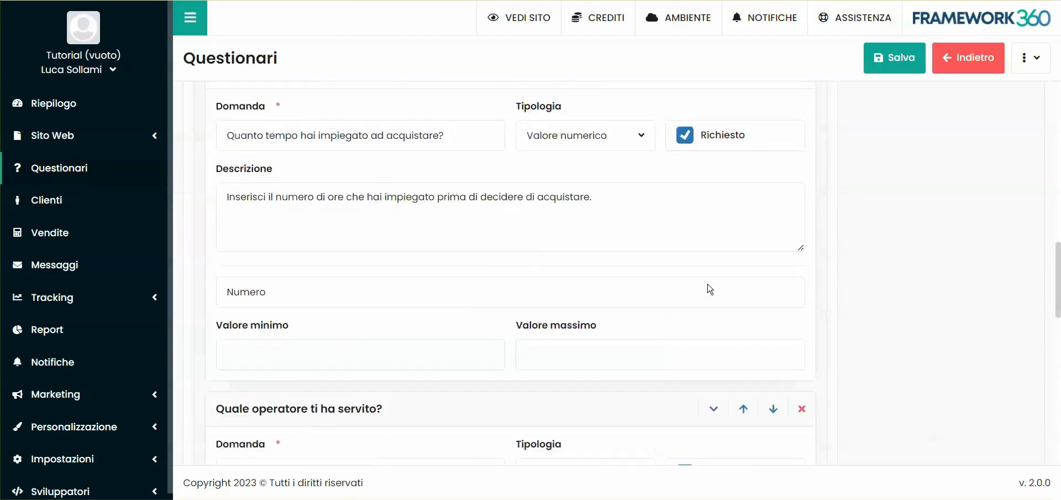
pyautogui.scroll(4, 466, 305)
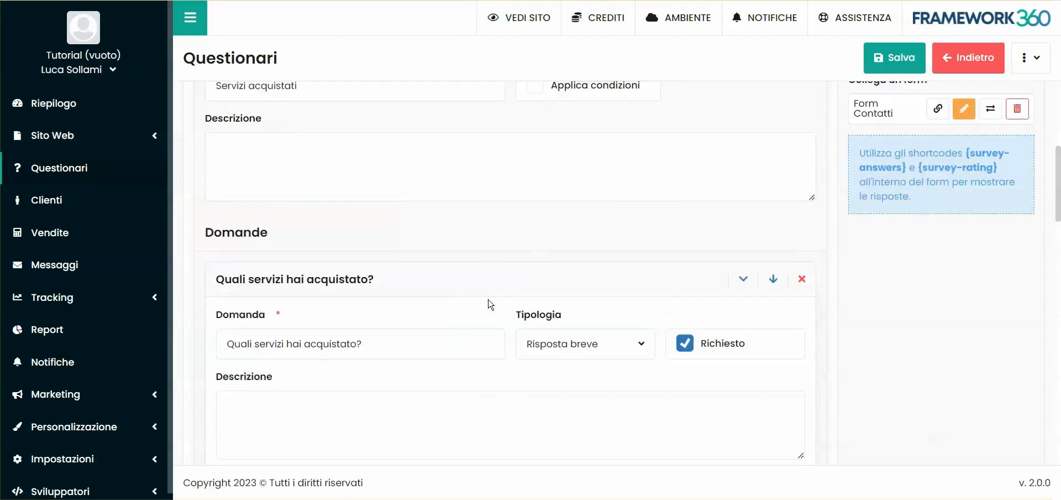
pyautogui.scroll(3, 488, 304)
pyautogui.click(575, 171)
pyautogui.click(283, 407)
pyautogui.scroll(-4, 509, 247)
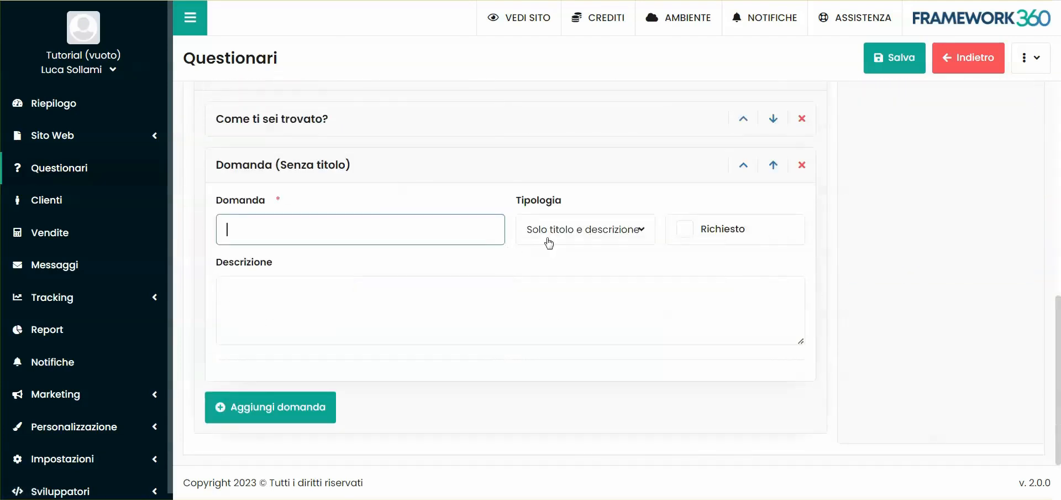
pyautogui.click(549, 243)
pyautogui.click(556, 400)
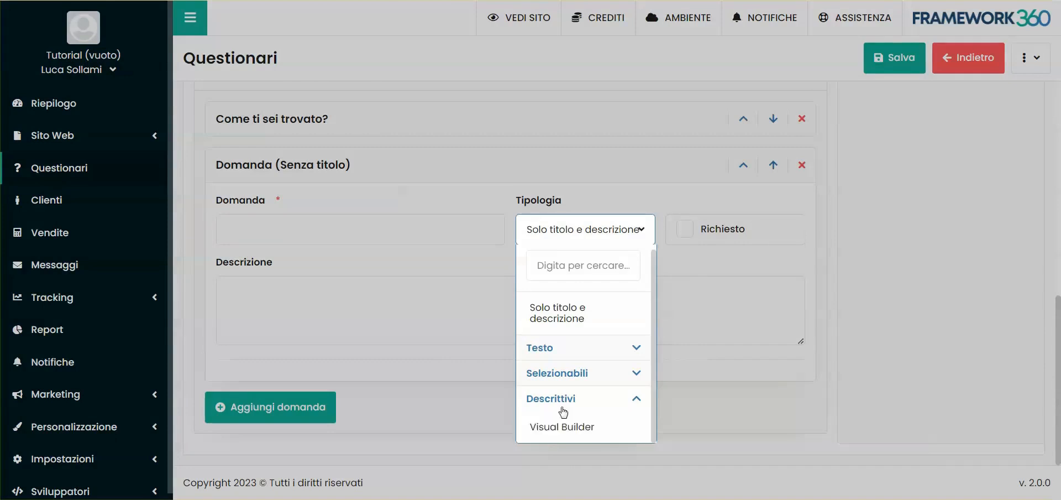
pyautogui.click(549, 431)
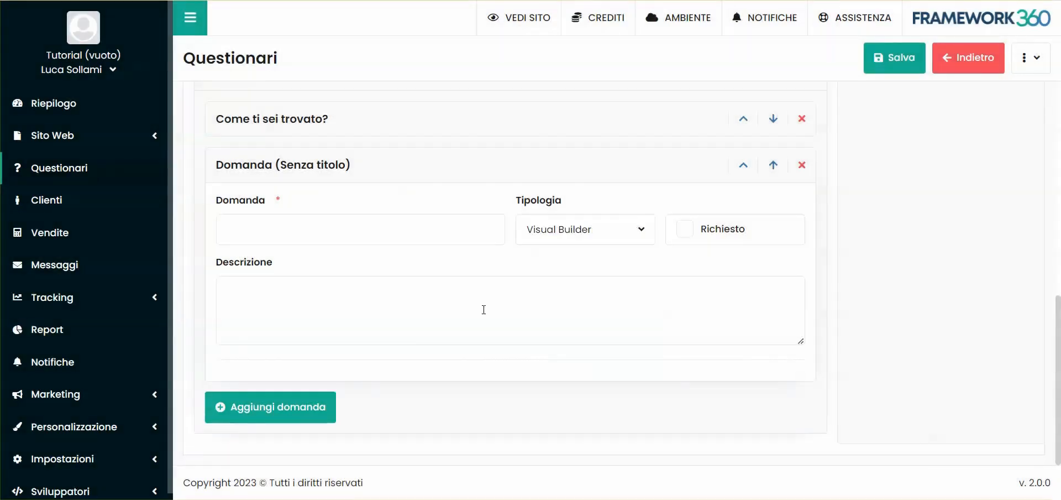
# - Start the Visual Builder content with a single-column structure and insert a Video block into it
pyautogui.scroll(-5, 736, 285)
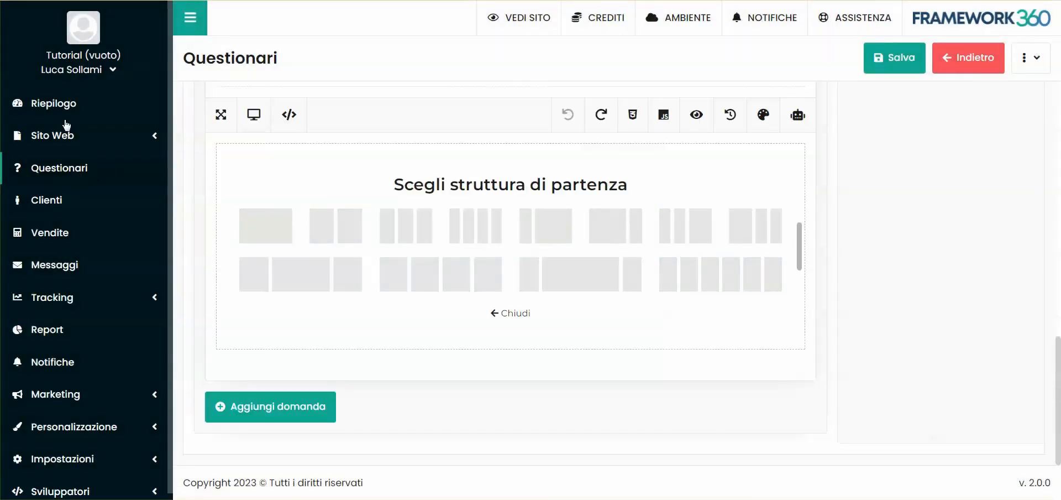
pyautogui.click(265, 226)
pyautogui.scroll(-5, 211, 237)
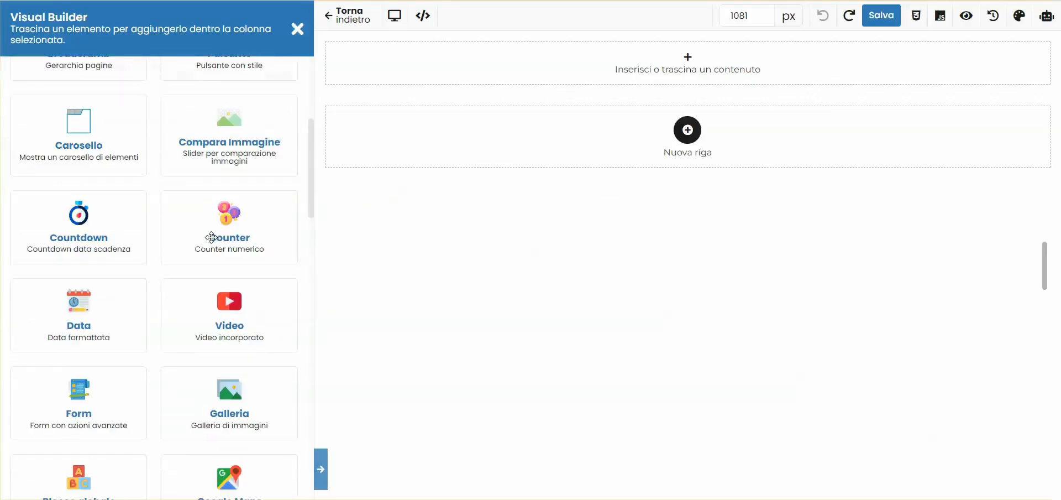
pyautogui.moveTo(207, 315); pyautogui.dragTo(575, 64)
# - Add a Titolo block above the video with the text "Guarda il video"
pyautogui.write('tit')
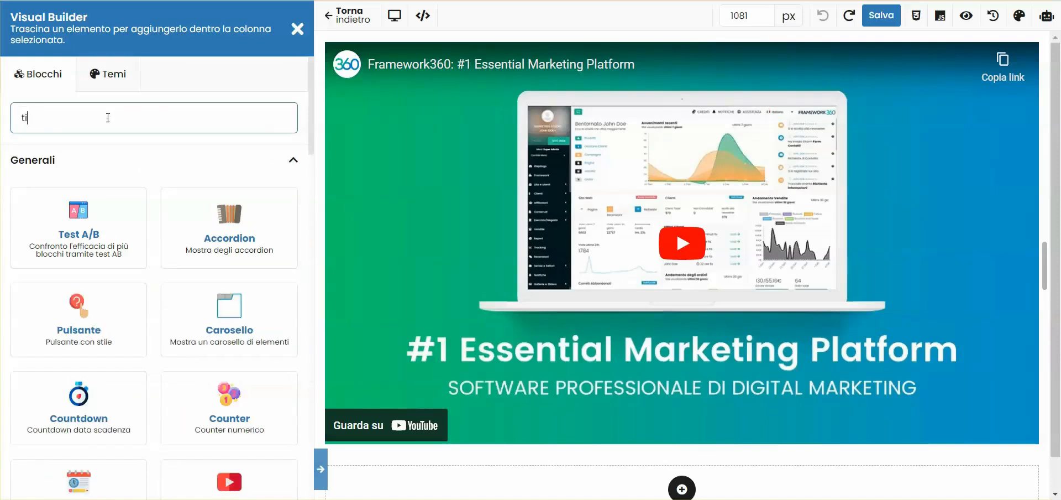
pyautogui.click(105, 213)
pyautogui.write('Guarda il video')
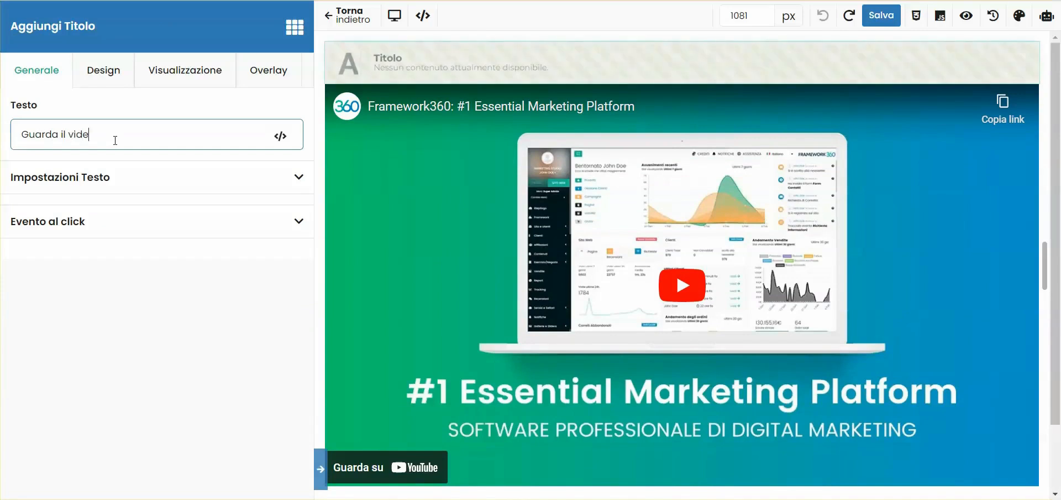
# - Set the title block's horizontal content alignment to Centro
pyautogui.click(104, 70)
pyautogui.scroll(-4, 187, 257)
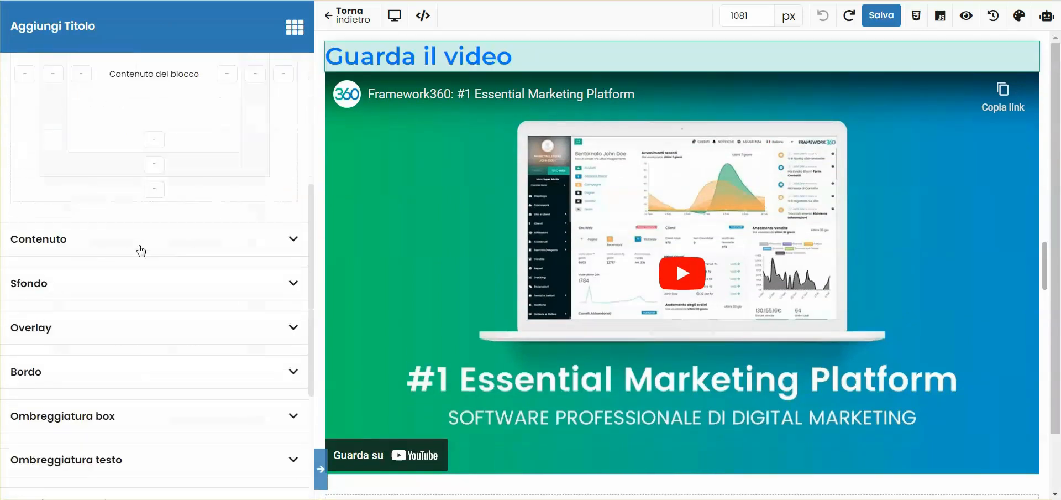
pyautogui.click(141, 251)
pyautogui.click(149, 297)
pyautogui.scroll(-3, 149, 310)
pyautogui.scroll(3, 35, 189)
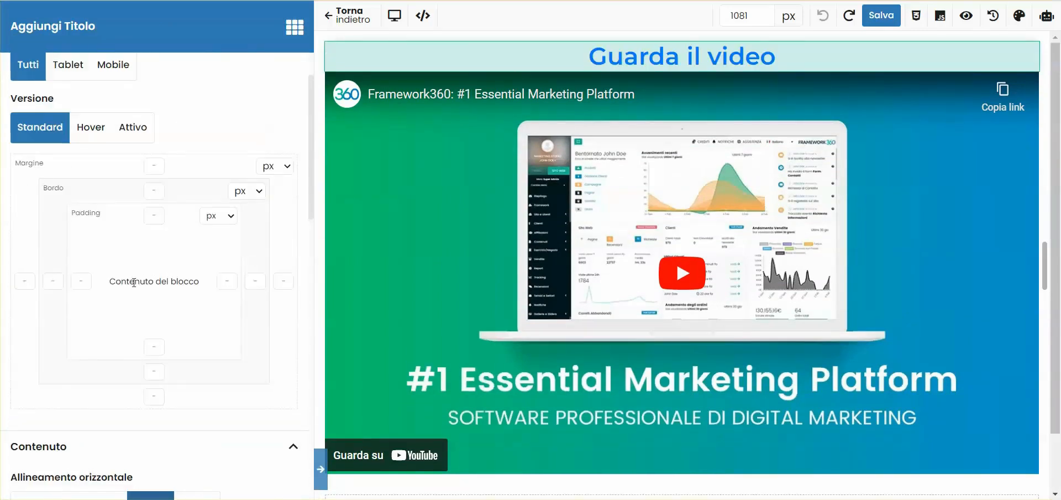
pyautogui.scroll(-3, 187, 272)
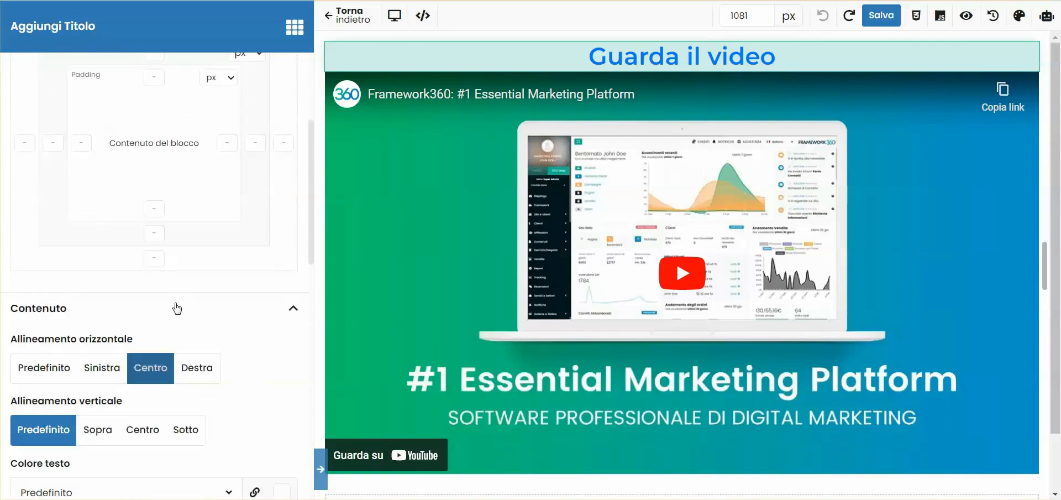
pyautogui.scroll(3, 155, 260)
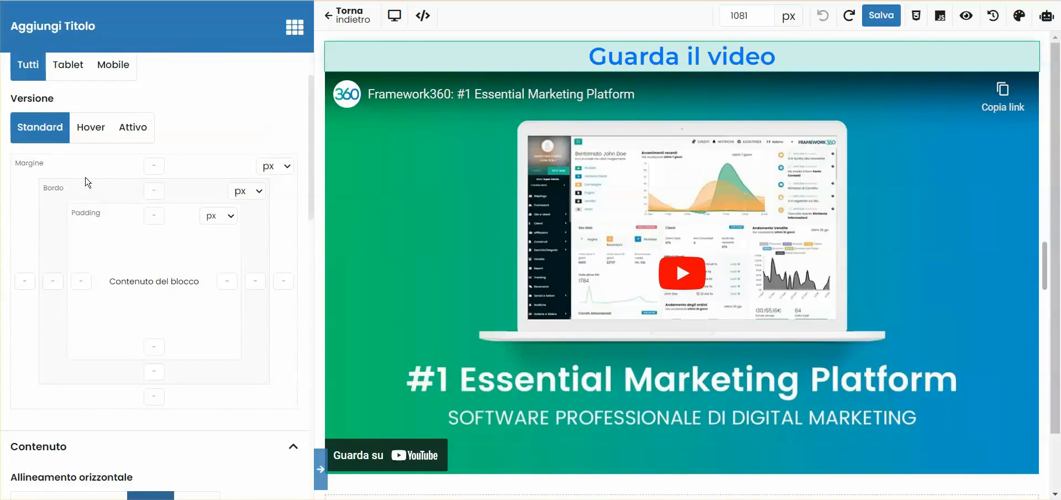
# - Set the title block's bottom margin to 30 px and mark the "Guarda il video" question as required
pyautogui.click(161, 397)
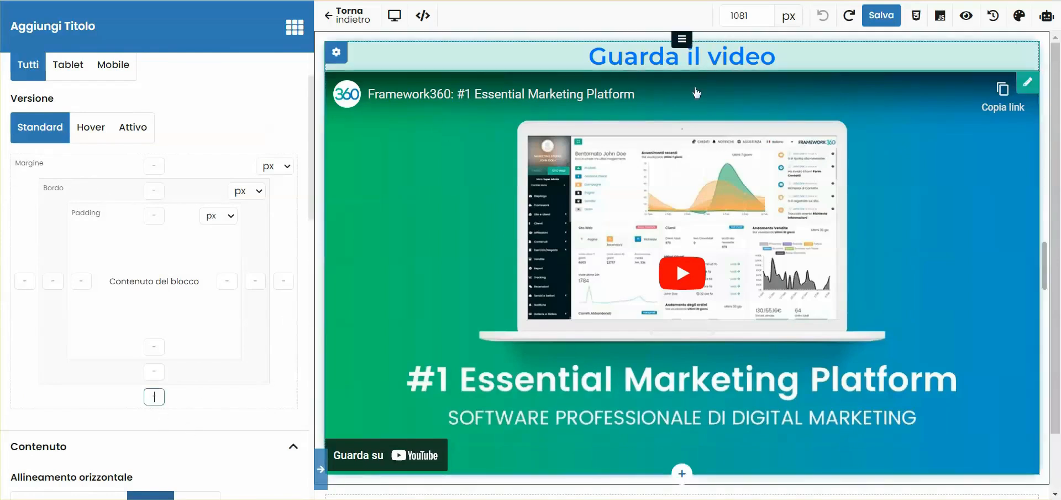
pyautogui.write('30')
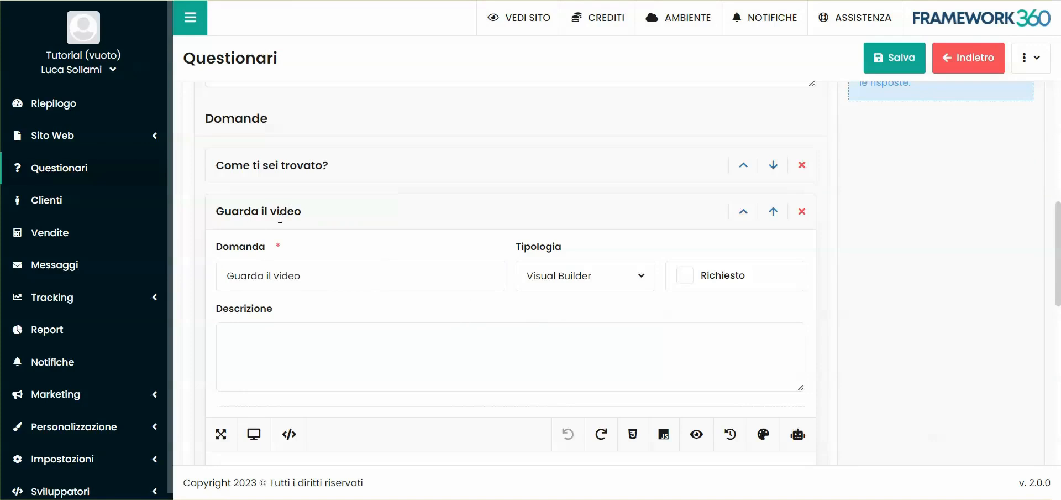
pyautogui.scroll(-5, 426, 274)
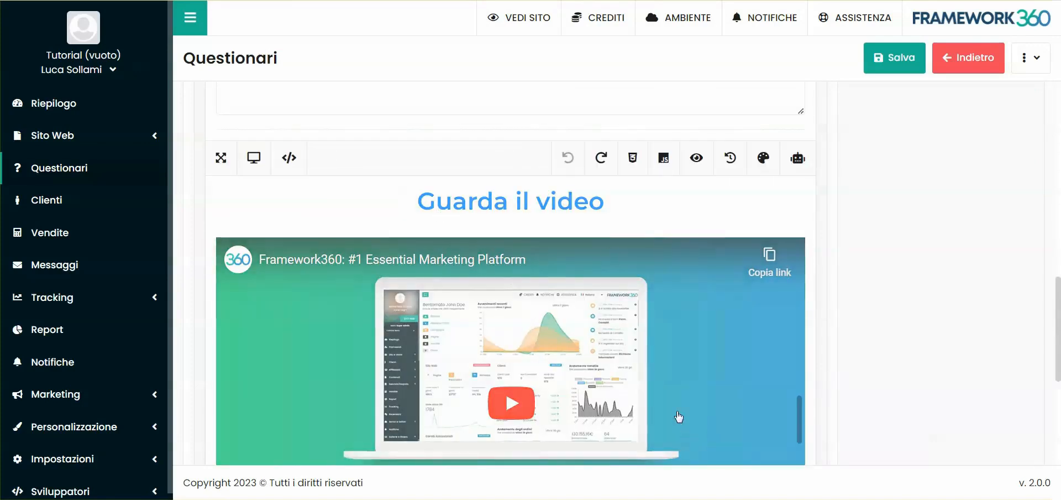
pyautogui.scroll(-5, 679, 417)
pyautogui.scroll(12, 604, 379)
pyautogui.click(685, 412)
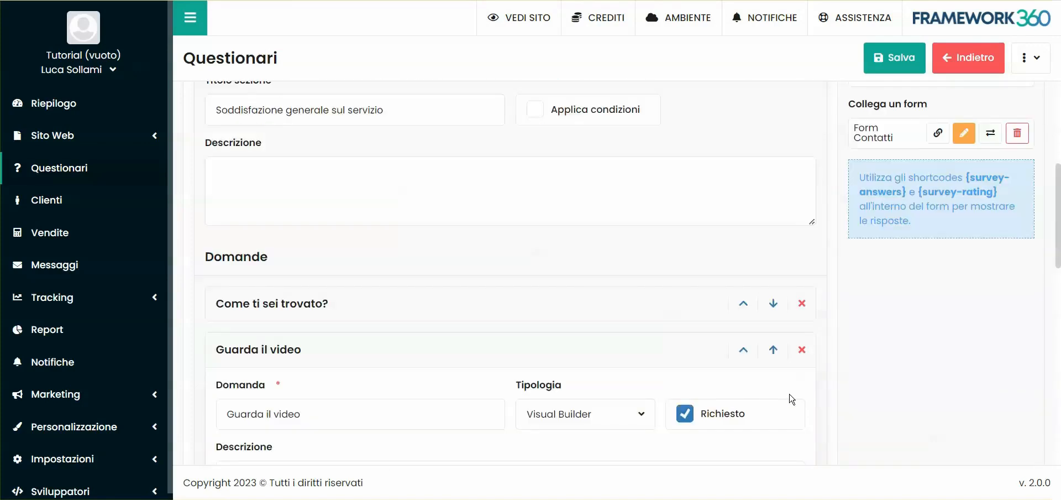
# - Add a third question titled "Torneresti da noi?" to the general satisfaction section
pyautogui.scroll(-5, 791, 398)
pyautogui.click(271, 408)
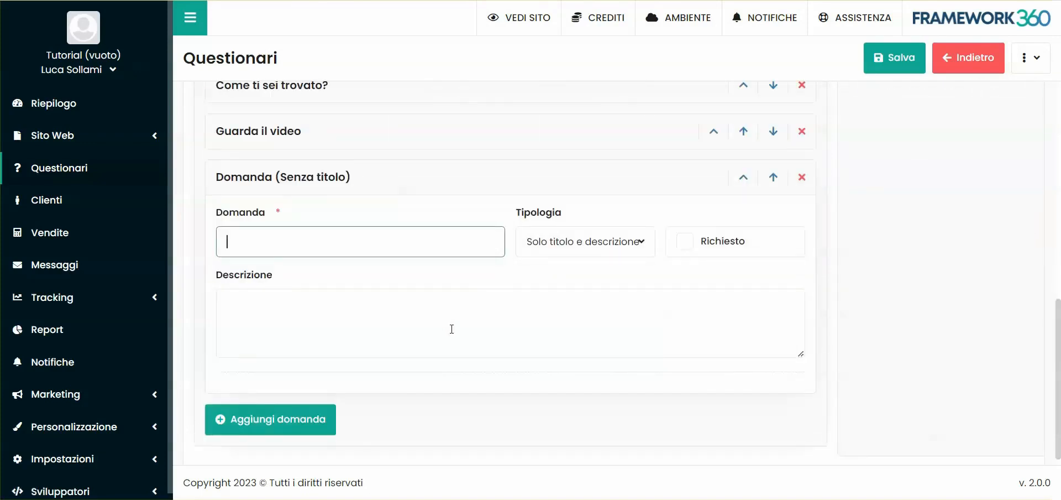
pyautogui.scroll(1, 344, 307)
pyautogui.write('Torneresti da noi?')
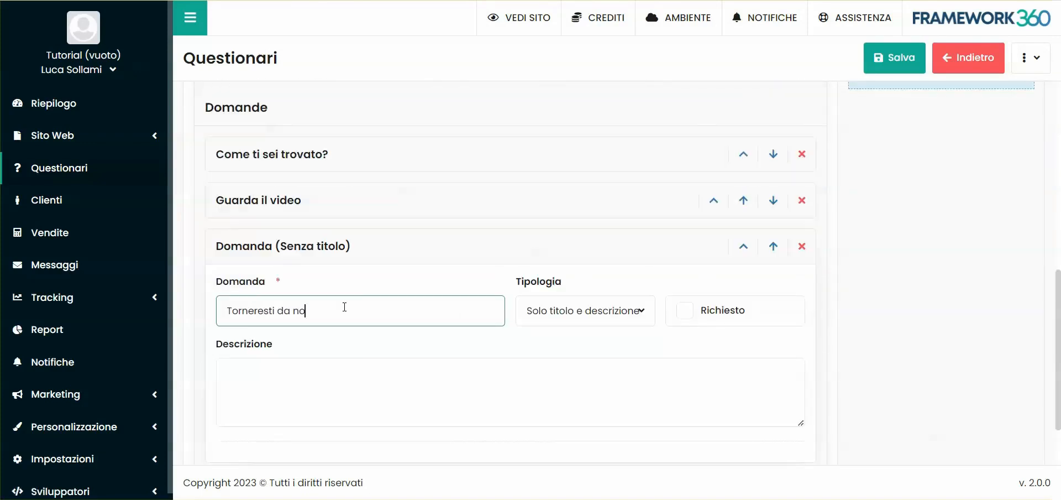
# - Give the "Torneresti da noi?" question a selectable answer type with the options "Si" and "No"
pyautogui.click(591, 316)
pyautogui.click(561, 247)
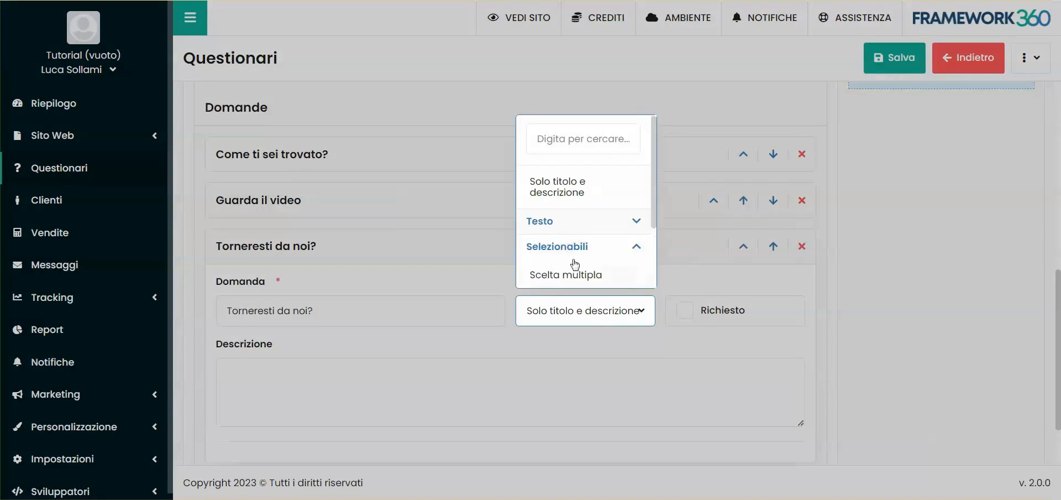
pyautogui.scroll(-2, 559, 244)
pyautogui.click(560, 216)
pyautogui.scroll(-2, 332, 381)
pyautogui.click(331, 380)
pyautogui.write('Si')
pyautogui.press('Return')
pyautogui.write('No')
pyautogui.press('Return')
# - Add a fourth section to the questionnaire titled "Perchè non torneresti?"
pyautogui.scroll(8, 589, 387)
pyautogui.click(698, 279)
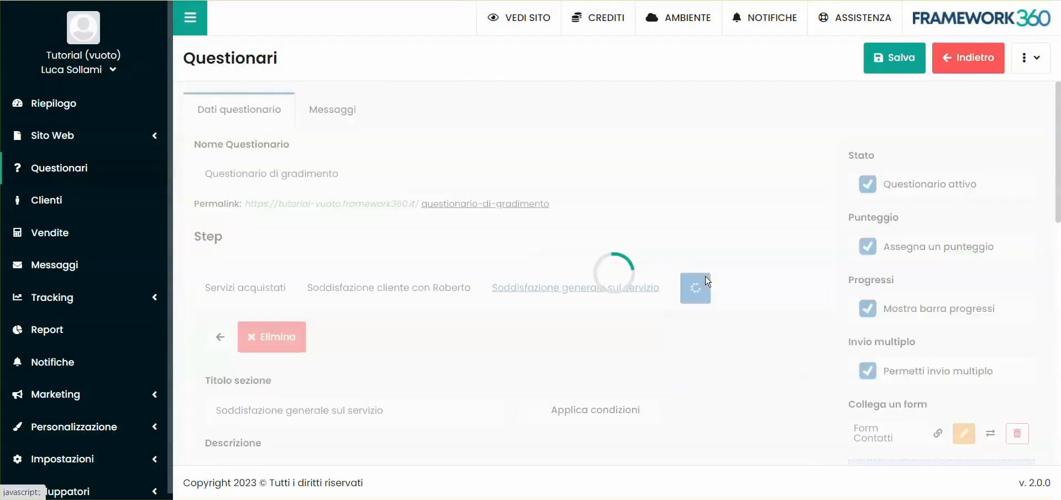
pyautogui.scroll(-1, 262, 348)
pyautogui.click(262, 348)
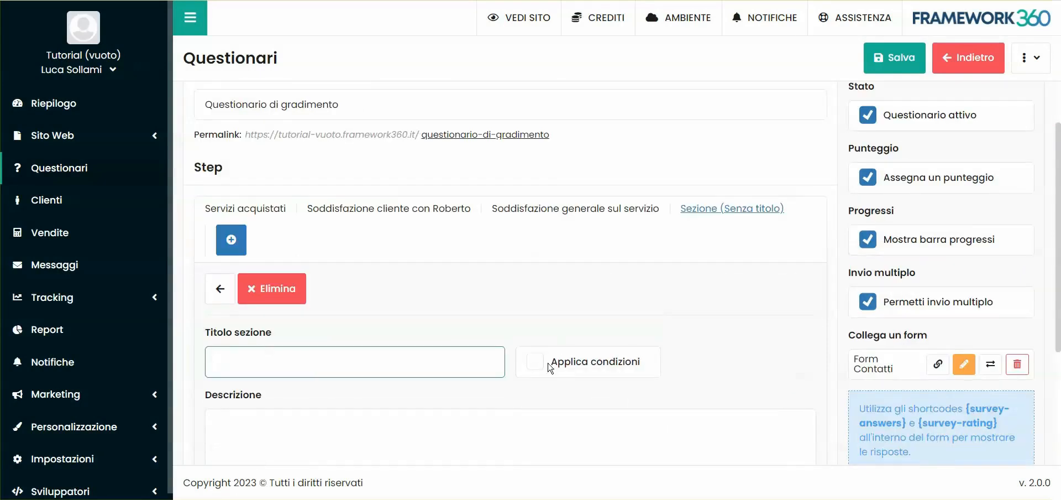
pyautogui.scroll(-3, 324, 349)
pyautogui.write('Perchè non torneresti?')
pyautogui.click(403, 280)
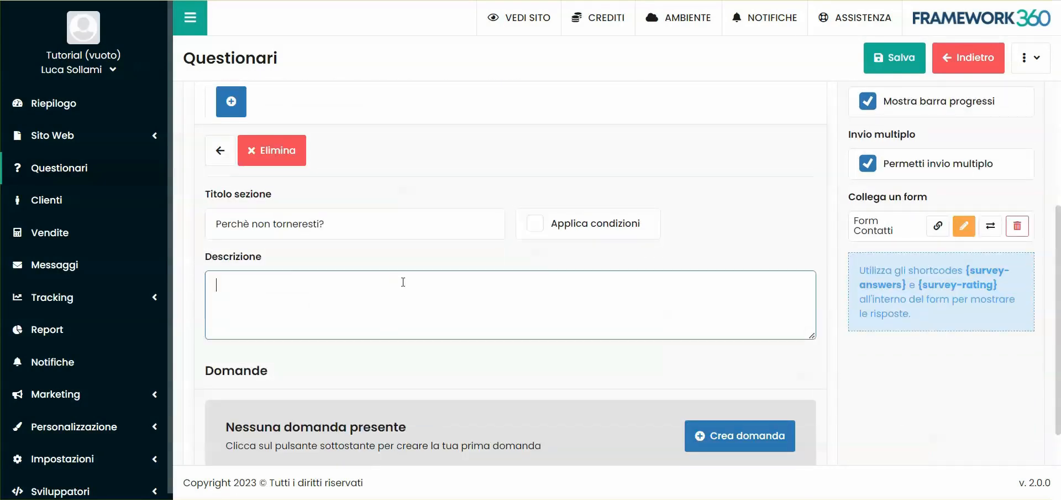
# - Apply a condition to the "Perchè non torneresti?" section requiring "Torneresti da noi?" uguale "No"
pyautogui.scroll(-1, 560, 301)
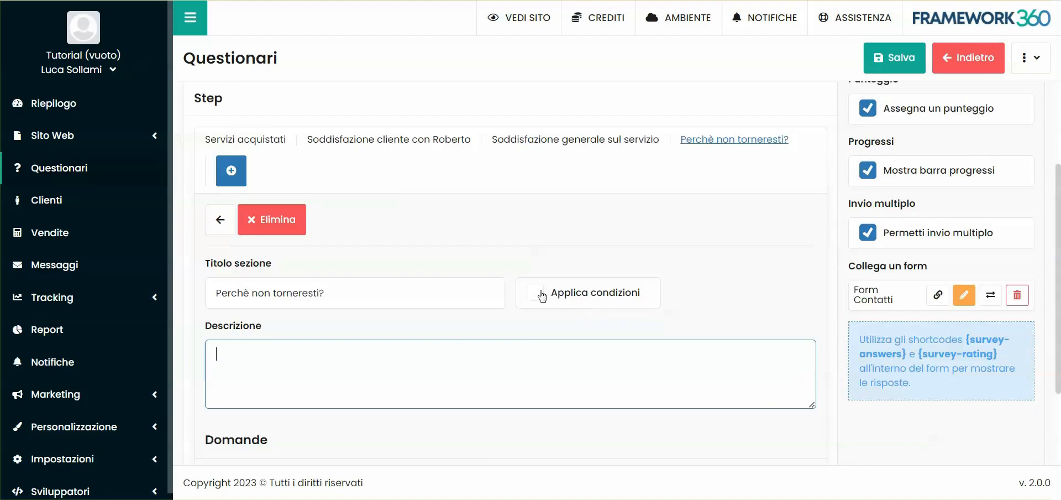
pyautogui.click(542, 292)
pyautogui.scroll(-3, 338, 284)
pyautogui.click(291, 266)
pyautogui.scroll(-2, 280, 362)
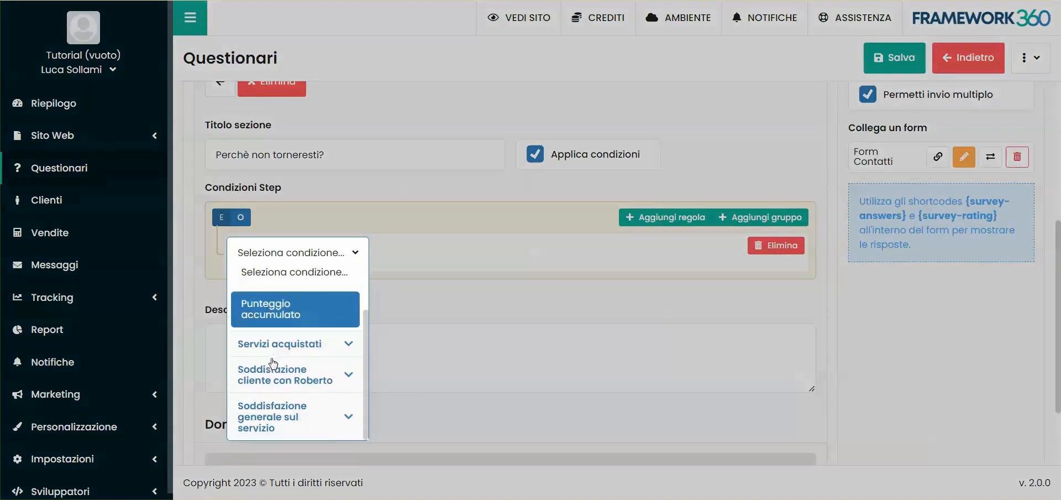
pyautogui.click(287, 415)
pyautogui.scroll(-2, 299, 376)
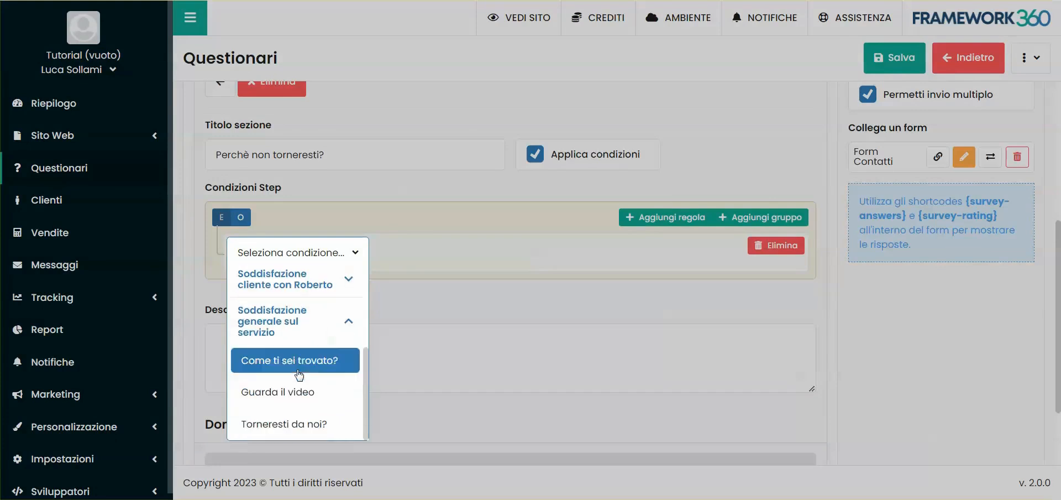
pyautogui.click(277, 424)
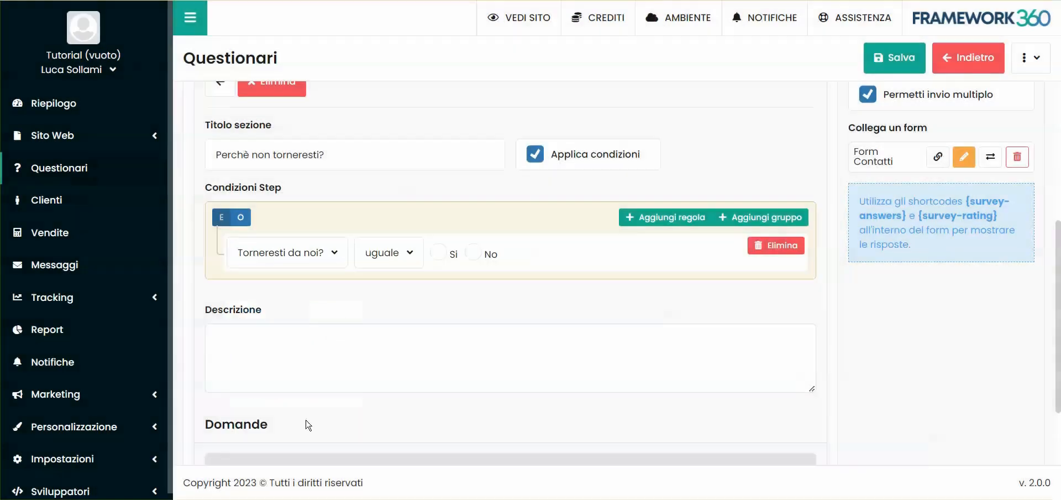
pyautogui.click(474, 254)
pyautogui.scroll(3, 552, 263)
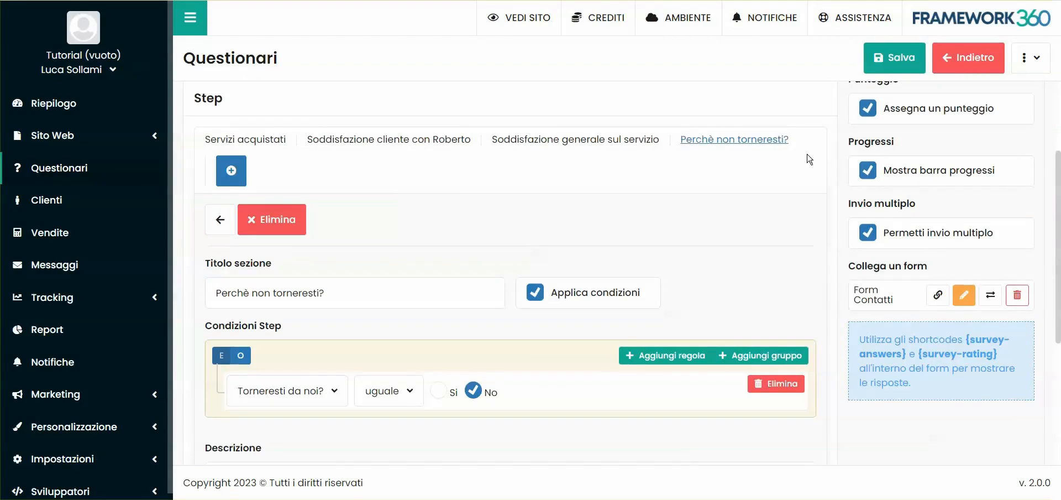
# - Create a required question of type Risposta lunga titled "Inserisci un motivo" in the "Perchè non torneresti?" section
pyautogui.scroll(-5, 721, 166)
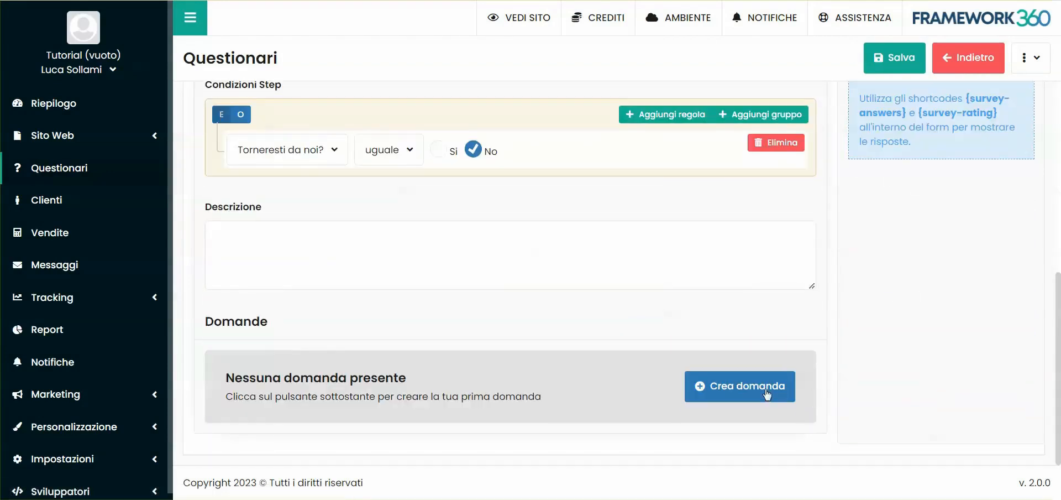
pyautogui.click(771, 391)
pyautogui.scroll(-4, 365, 276)
pyautogui.click(585, 228)
pyautogui.scroll(-2, 578, 320)
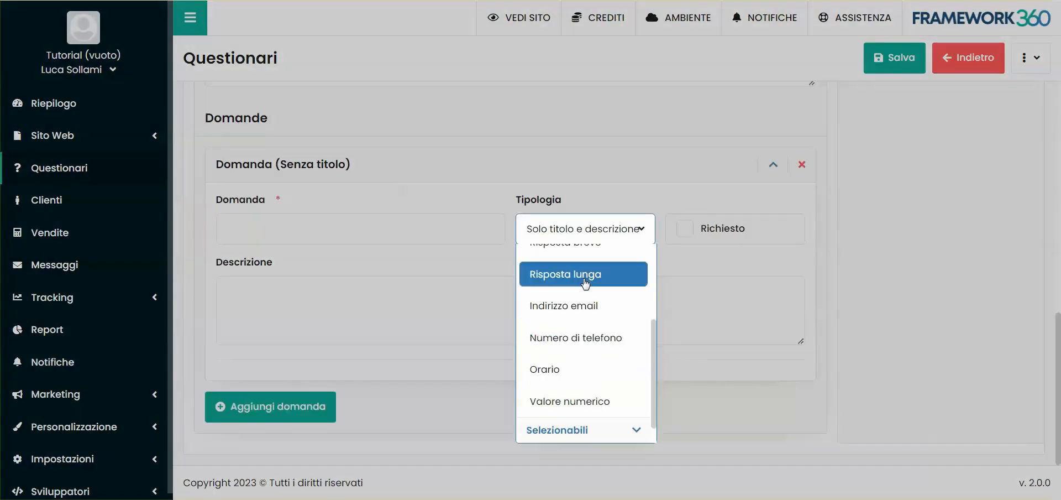
pyautogui.click(586, 274)
pyautogui.click(283, 217)
pyautogui.write('Inserisci un motivo')
pyautogui.click(685, 228)
pyautogui.scroll(5, 938, 283)
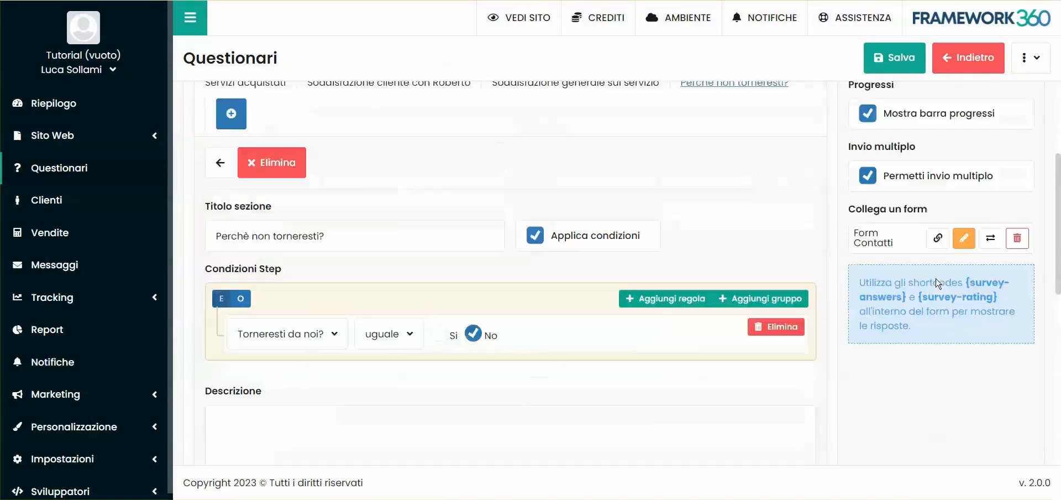
# - Review the questionnaire's message settings, including the error message and the finished-questionnaire message
pyautogui.scroll(3, 938, 283)
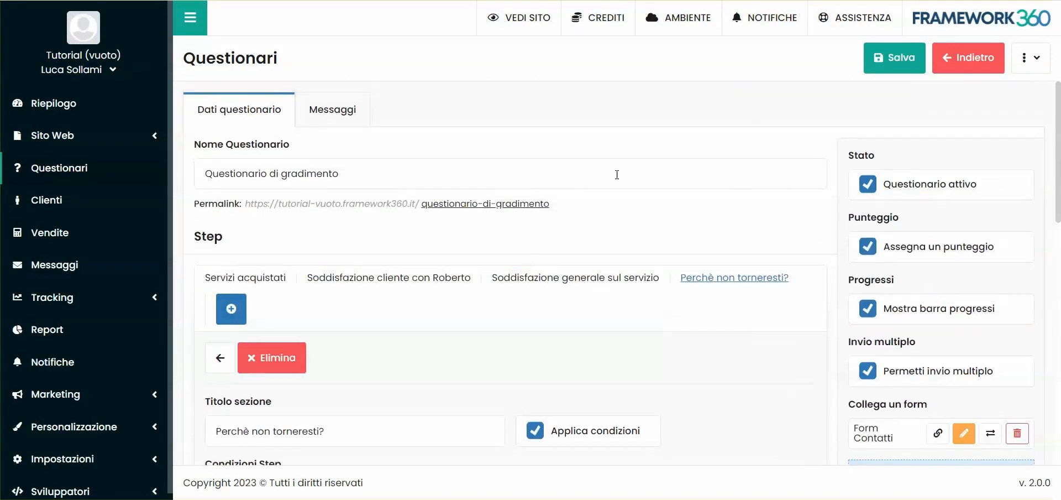
pyautogui.click(331, 111)
pyautogui.scroll(-3, 489, 246)
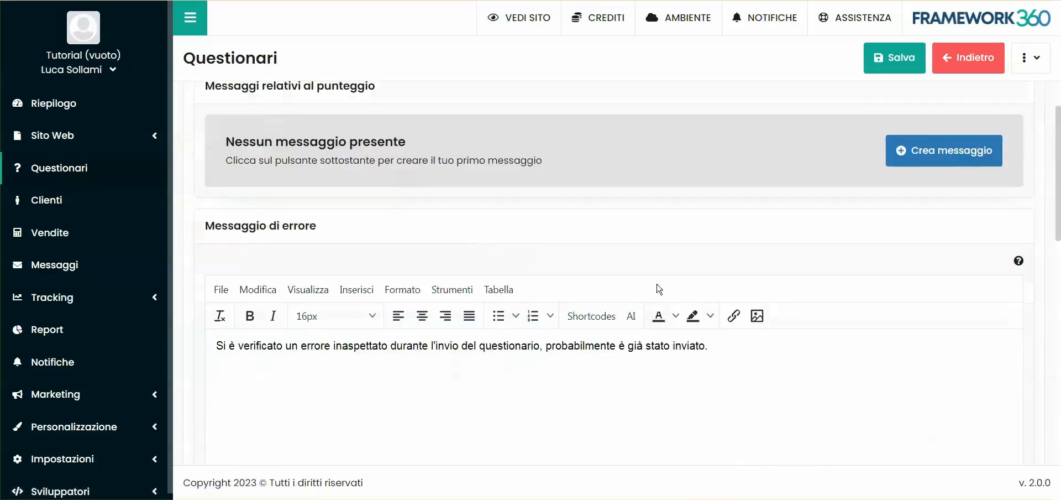
pyautogui.scroll(-10, 658, 288)
pyautogui.scroll(7, 519, 325)
pyautogui.scroll(3, 610, 318)
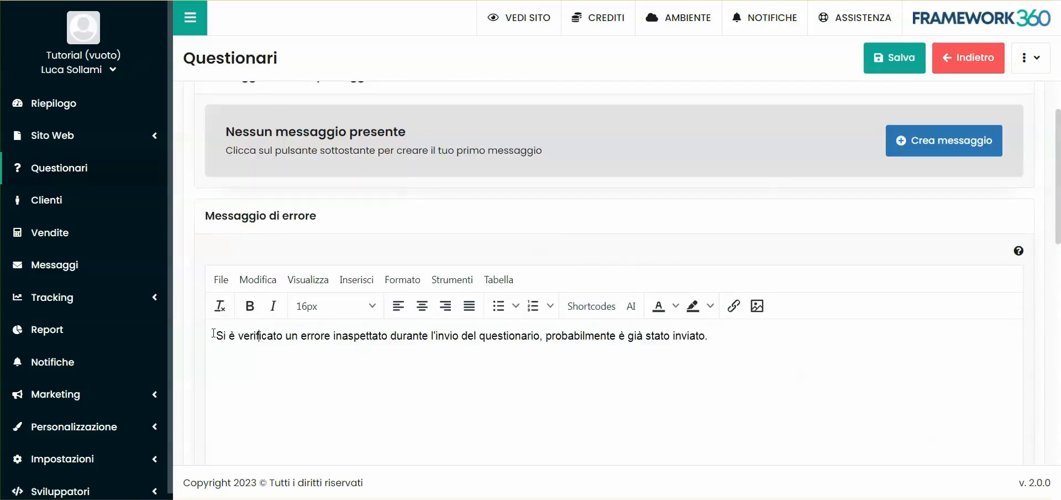
pyautogui.scroll(-5, 631, 286)
pyautogui.moveTo(630, 286); pyautogui.dragTo(198, 302)
pyautogui.click(329, 318)
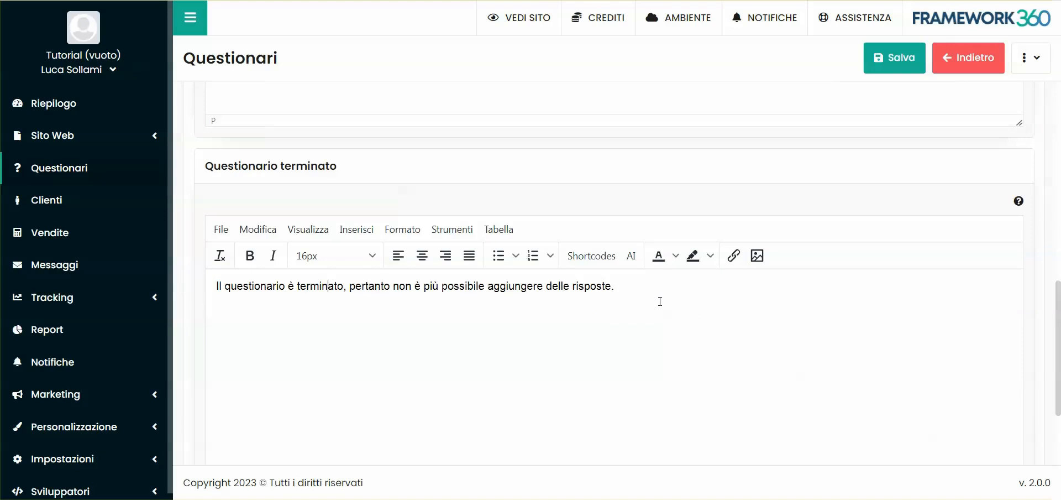
pyautogui.scroll(5, 638, 315)
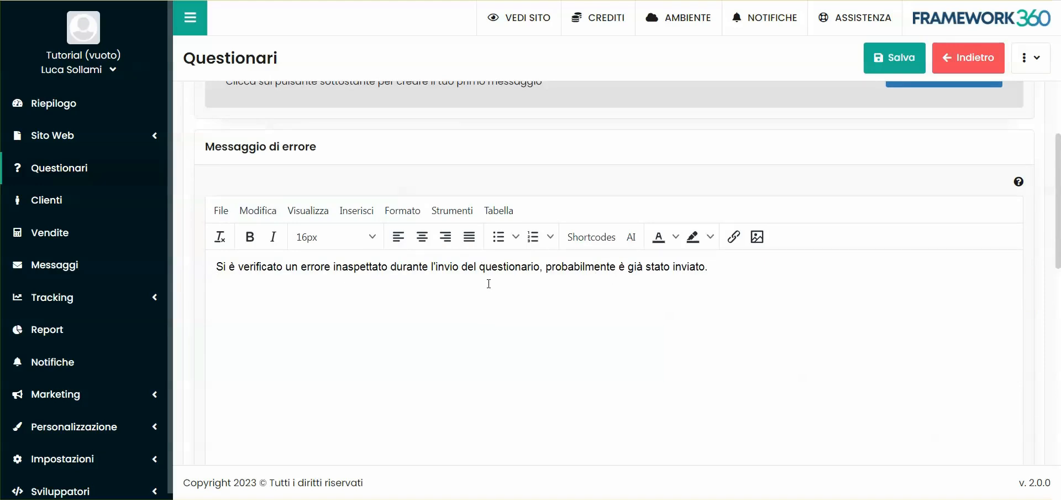
# - Create a score-related message that applies to scores from 5 to 100
pyautogui.scroll(3, 663, 280)
pyautogui.click(944, 221)
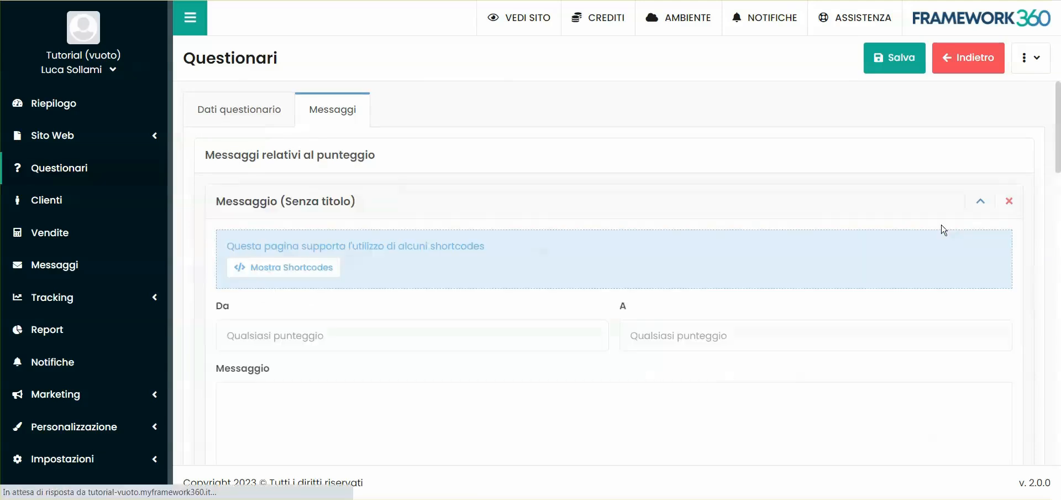
pyautogui.scroll(-3, 360, 240)
pyautogui.click(273, 205)
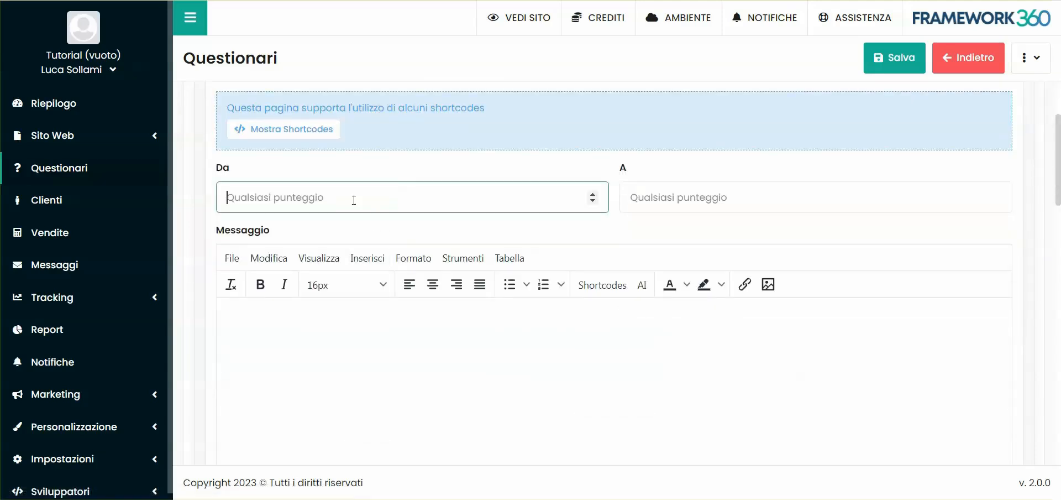
pyautogui.write('5')
pyautogui.click(357, 226)
pyautogui.click(641, 199)
pyautogui.write('100')
pyautogui.click(650, 233)
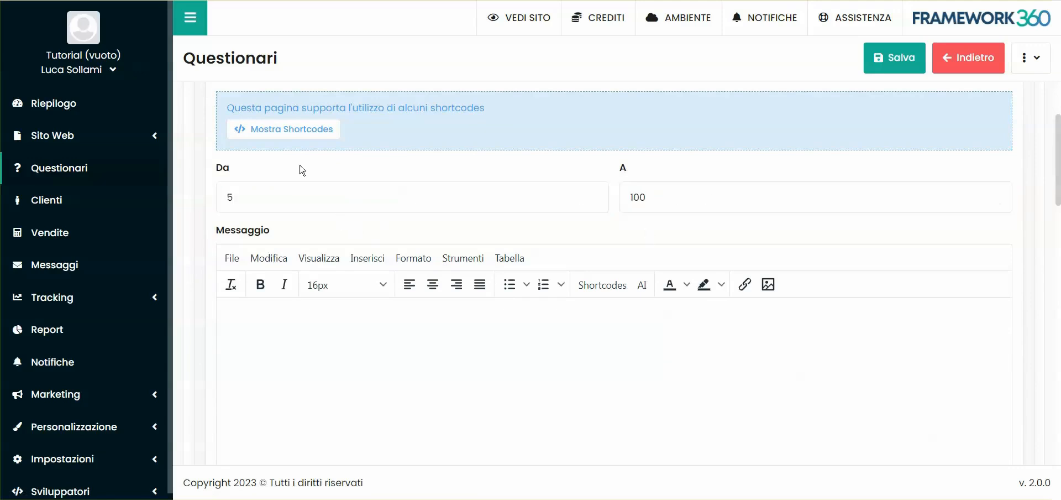
# - Enter "Grazie hai superato il questionario e ti ricontatteremo al più presto." as the text of the score message
pyautogui.click(375, 371)
pyautogui.write('Grazie hai superato il qu')
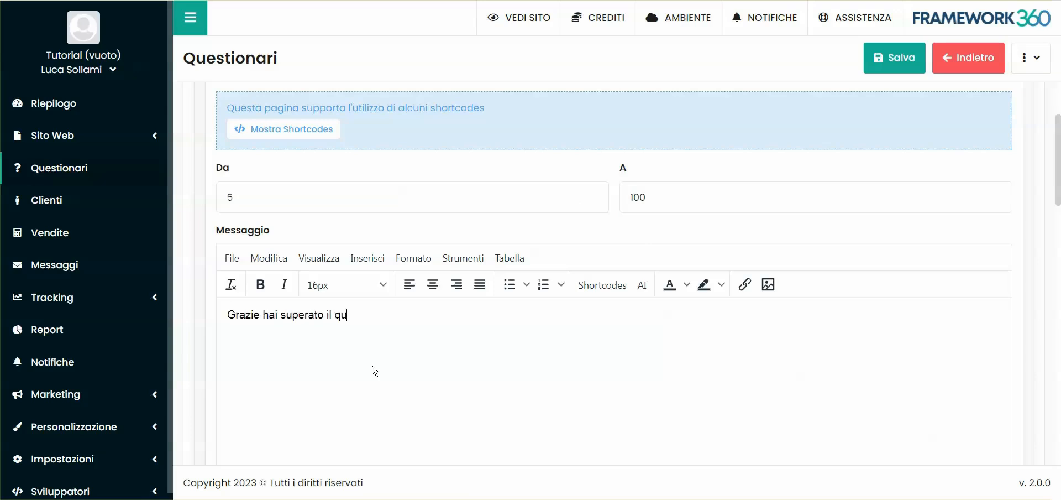
pyautogui.write('estionario e ti ricontatteremo al più presto.')
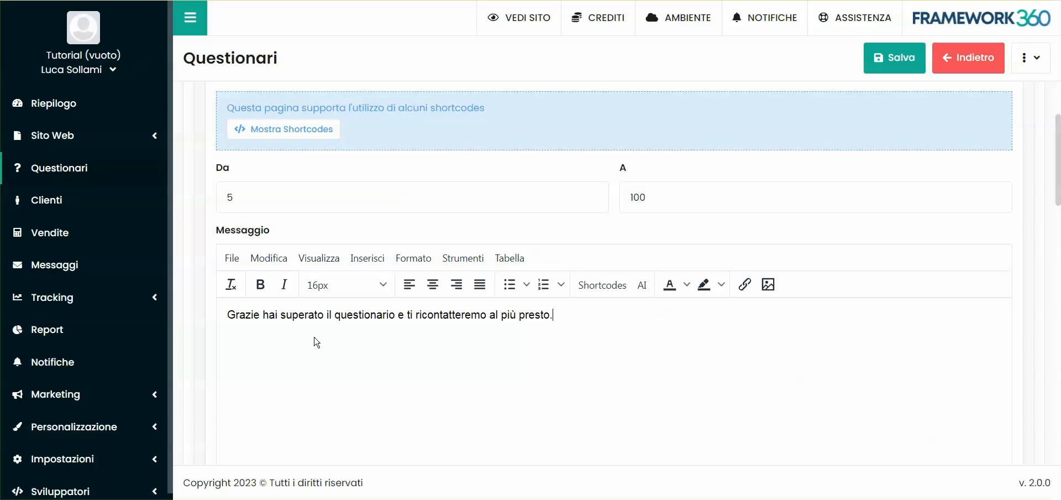
# - Save the questionnaire and open its public page to view the first section
pyautogui.scroll(3, 625, 343)
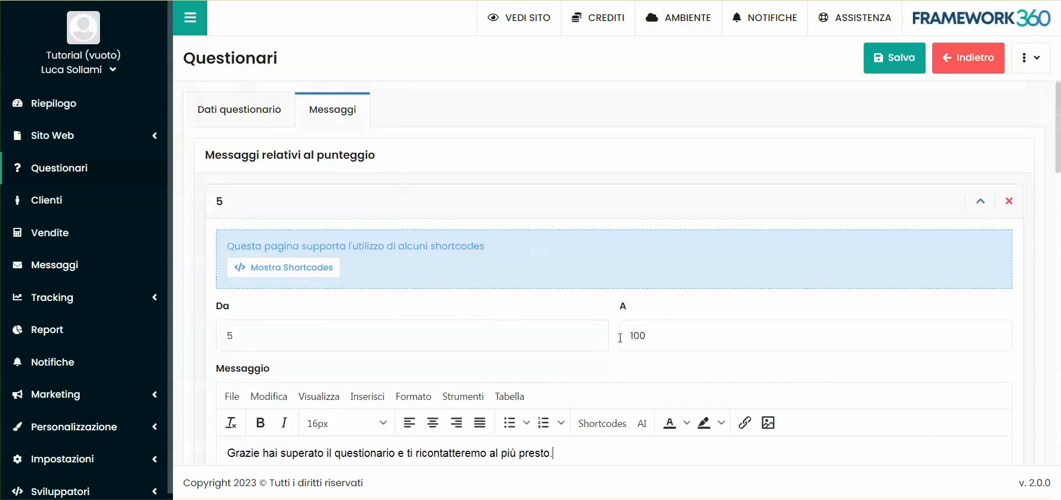
pyautogui.click(871, 62)
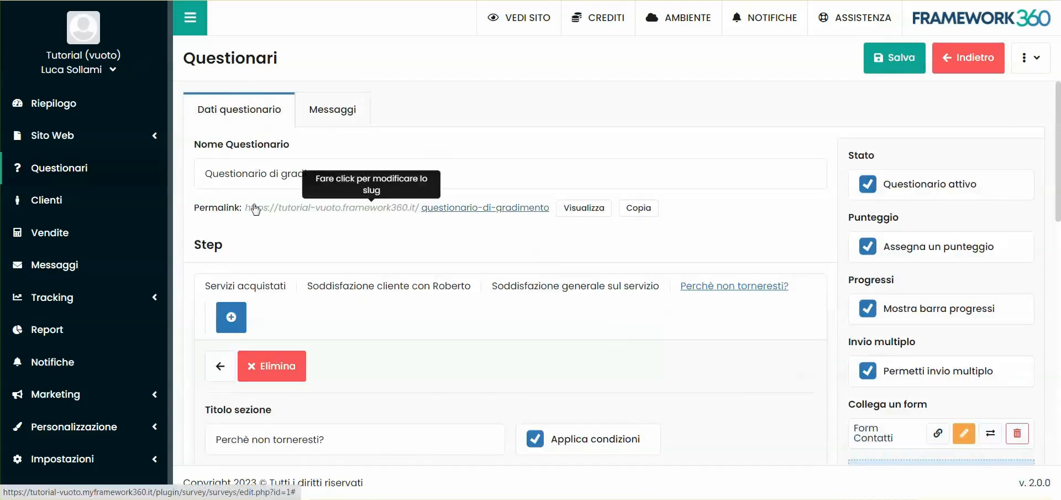
pyautogui.click(574, 212)
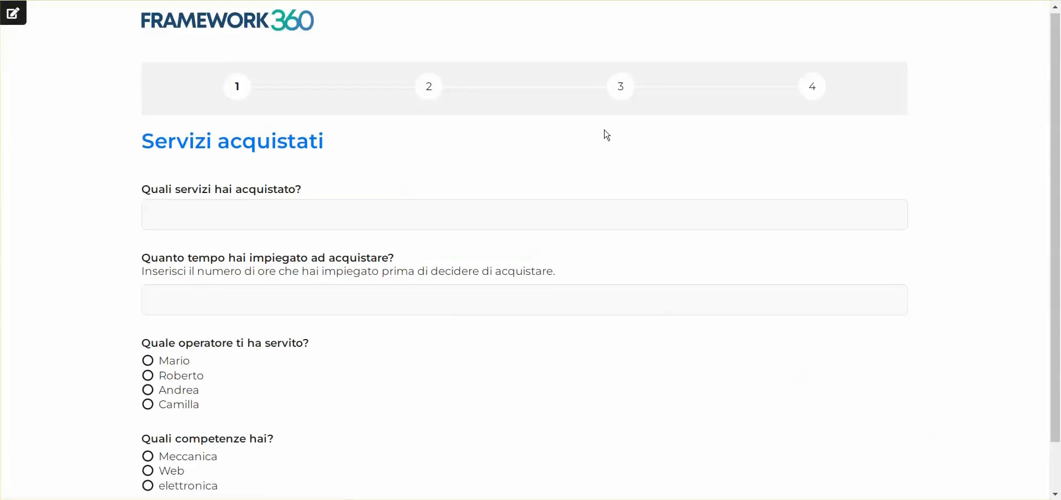
pyautogui.scroll(-1, 604, 135)
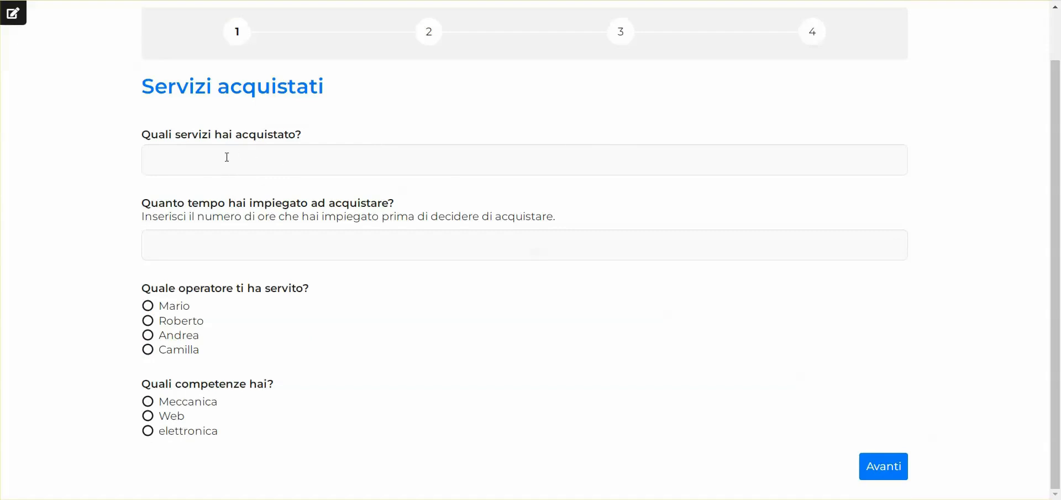
pyautogui.scroll(1, 355, 117)
pyautogui.scroll(-1, 353, 114)
# - Answer the purchased services question with "Consulenza marketing" and the purchase time question with 8 hours
pyautogui.click(250, 159)
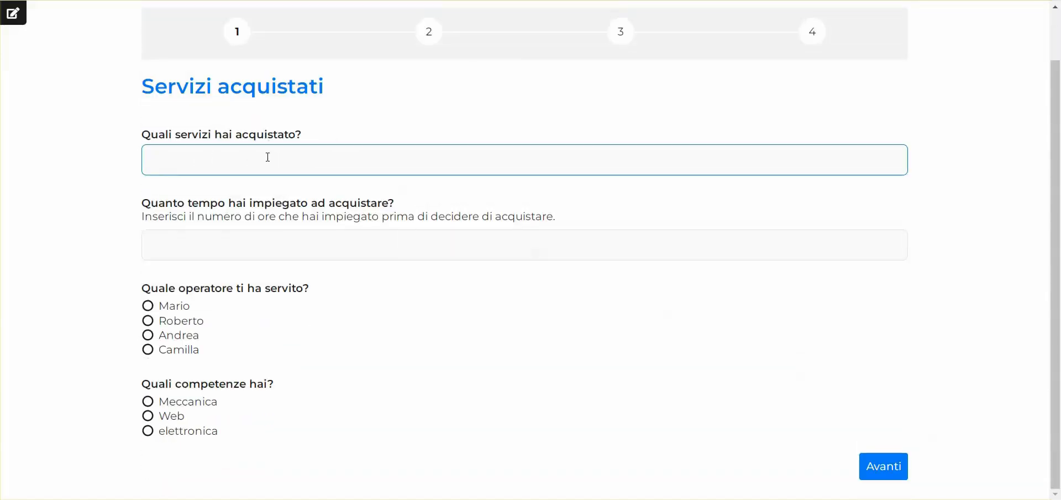
pyautogui.write('Consulenza marketing')
pyautogui.click(265, 211)
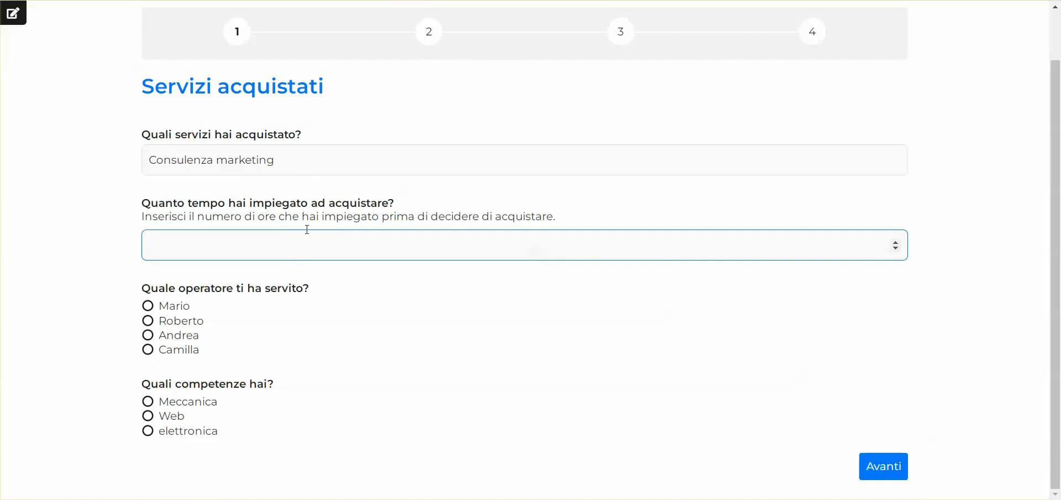
pyautogui.doubleClick(896, 243)
pyautogui.click(896, 249)
pyautogui.write('8')
pyautogui.click(194, 272)
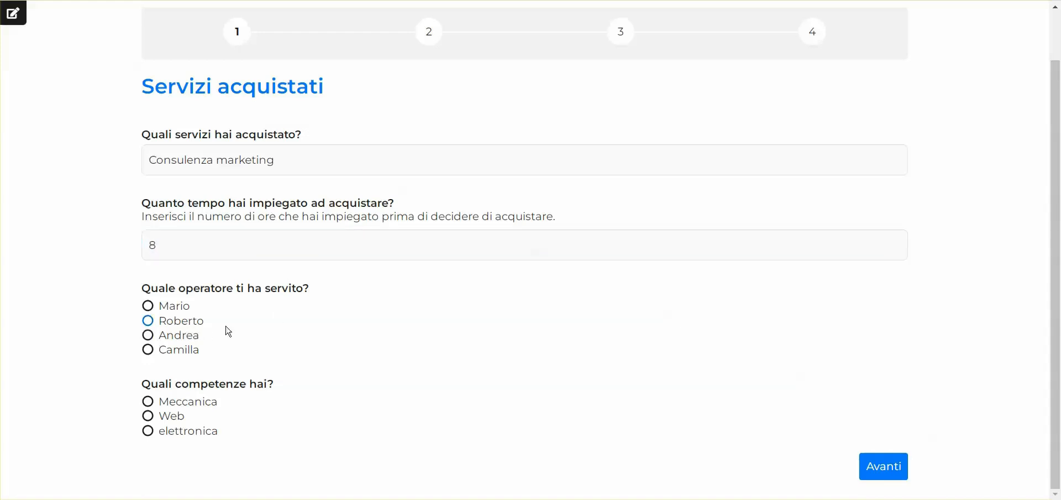
# - Choose the second operator and the "Web" skill, and continue to the operator satisfaction section
pyautogui.click(177, 323)
pyautogui.click(179, 419)
pyautogui.click(884, 466)
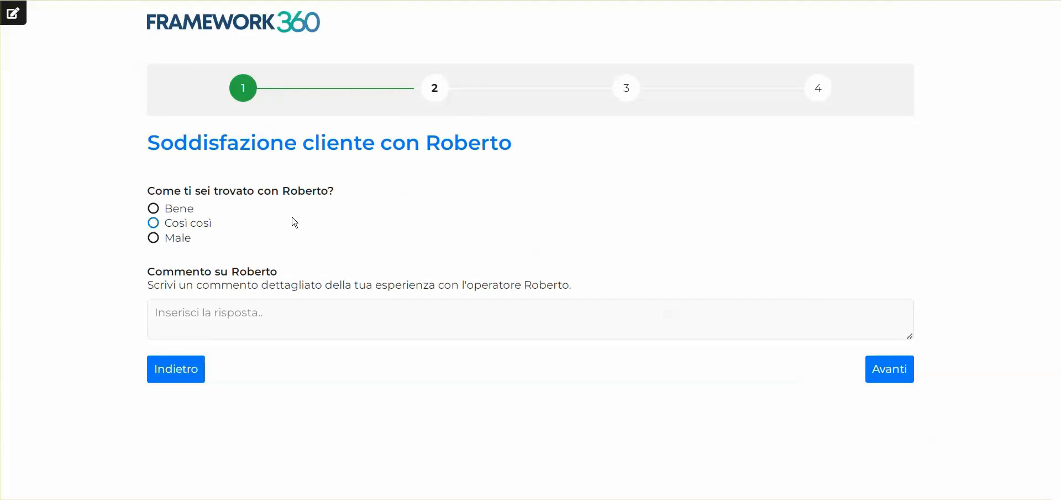
# - Rate the experience with the operator as "Bene" and enter the comment "Molto professionale"
pyautogui.click(178, 213)
pyautogui.click(235, 314)
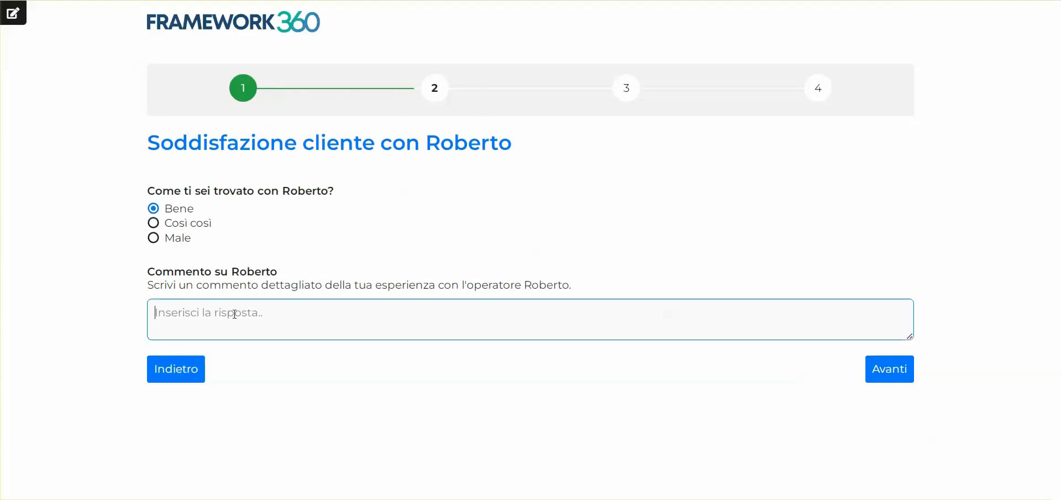
pyautogui.write('Molto professionale')
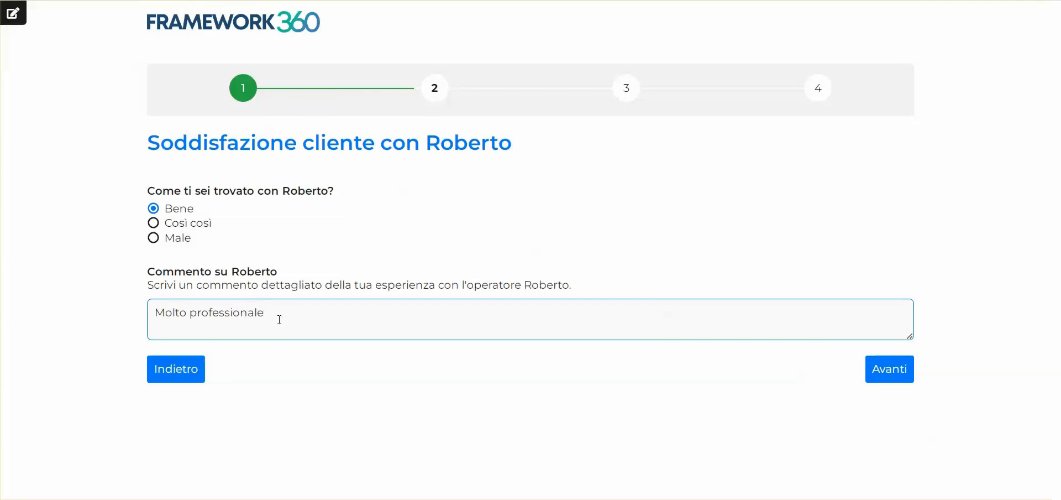
# - Return to the purchased services section and change the serving operator to the third option, continuing past the conditional section
pyautogui.click(194, 372)
pyautogui.scroll(-1, 175, 332)
pyautogui.click(174, 336)
pyautogui.click(891, 468)
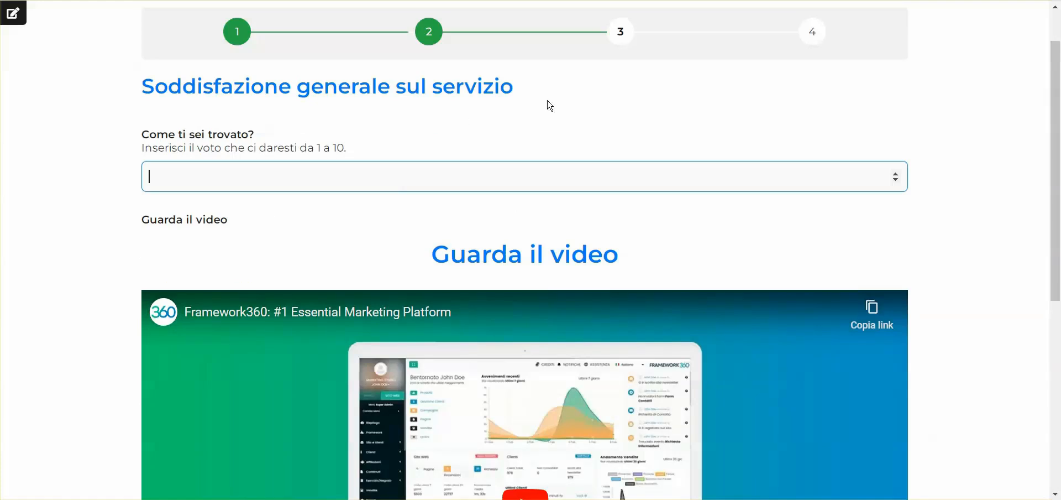
# - Enter 9 as the rating for "Come ti sei trovato?"
pyautogui.click(138, 141)
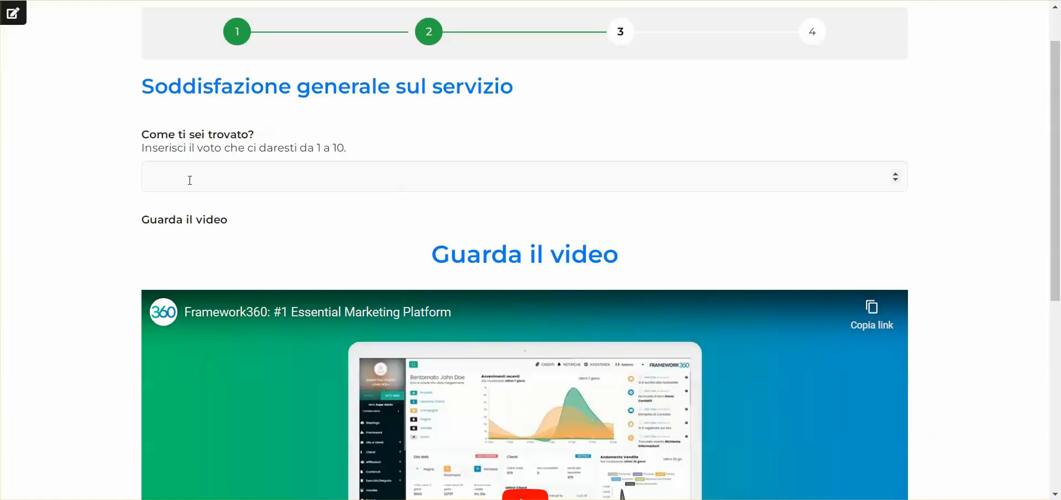
pyautogui.click(315, 187)
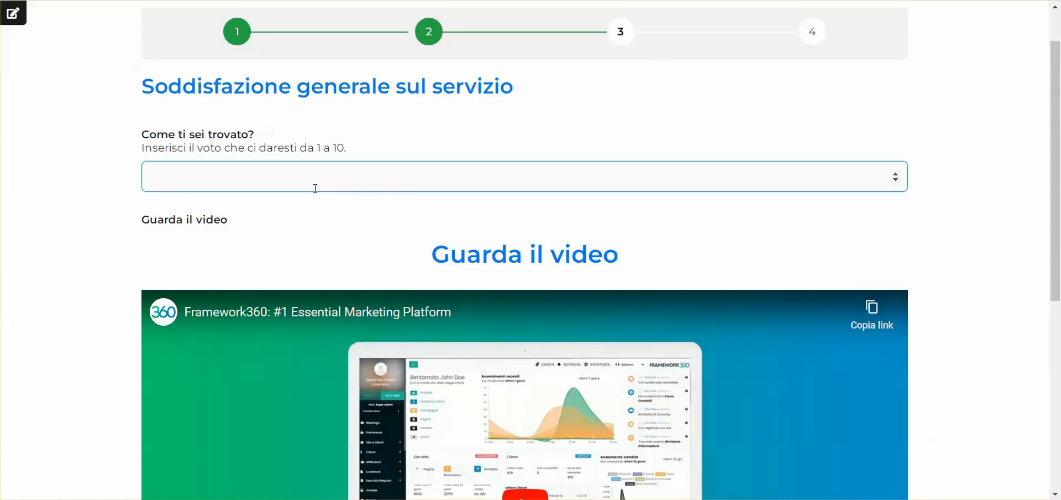
pyautogui.write('9')
# - Play the video embedded in the general satisfaction section and pause it
pyautogui.scroll(-3, 555, 191)
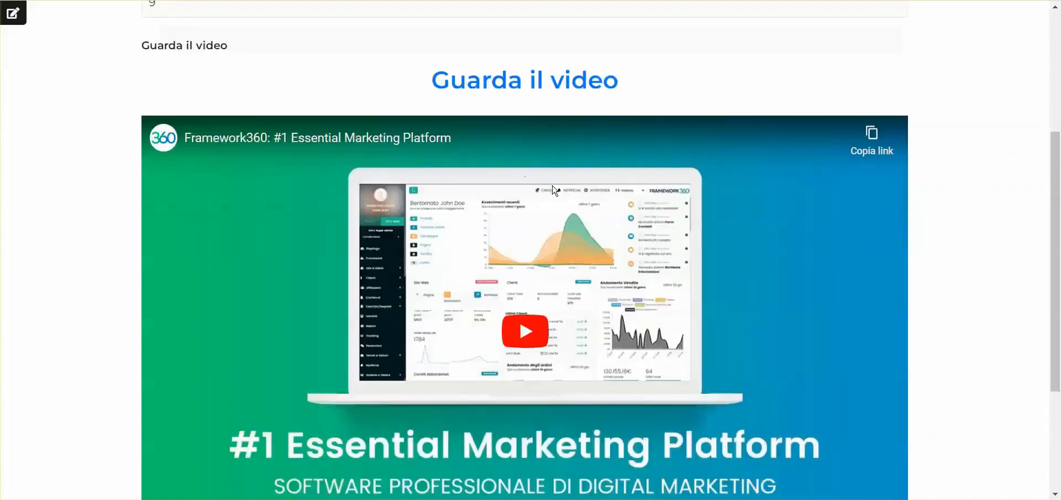
pyautogui.scroll(-2, 555, 191)
pyautogui.click(499, 239)
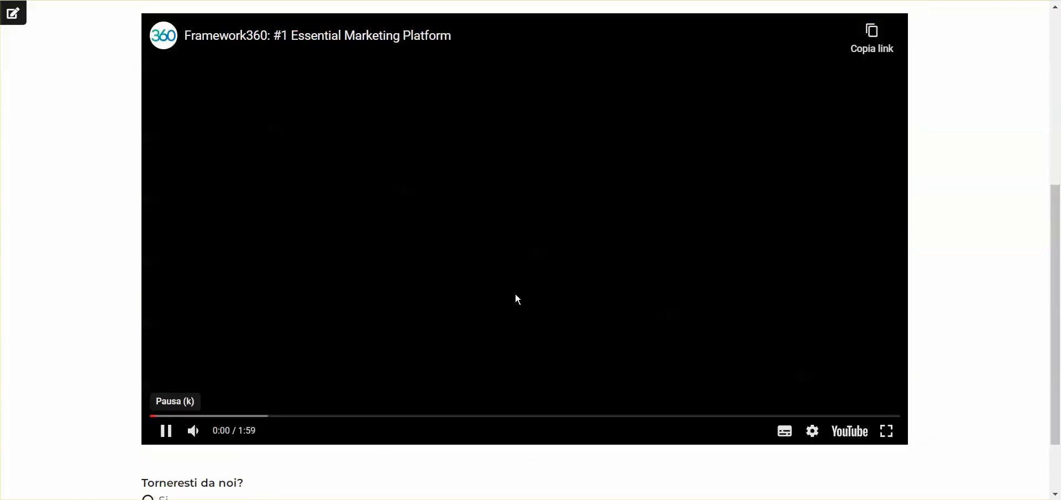
pyautogui.click(304, 380)
# - Answer "Torneresti da noi?" with "Si" and continue to the end of the questionnaire
pyautogui.scroll(-2, 131, 434)
pyautogui.click(148, 416)
pyautogui.click(883, 465)
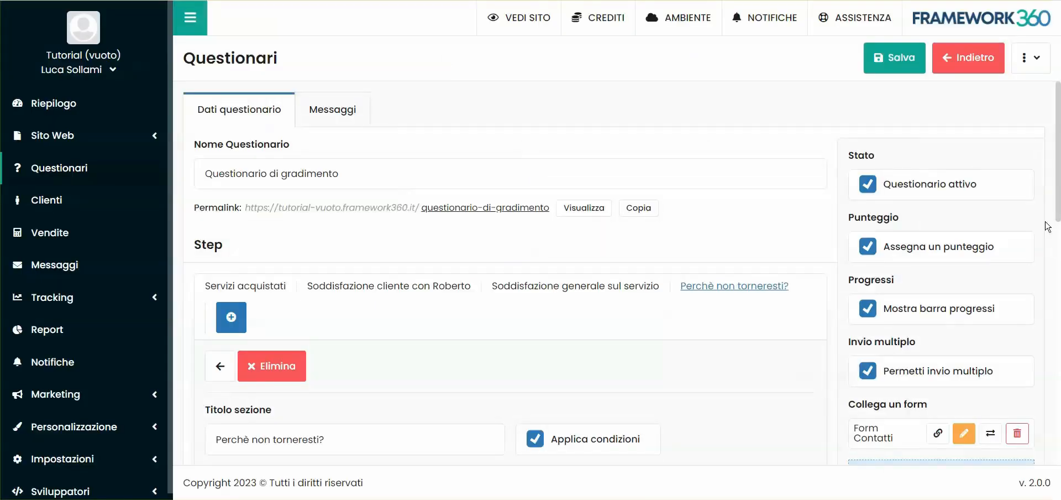
# - Review the form linked to the questionnaire and the contact fields it shows on the public page
pyautogui.scroll(-2, 890, 332)
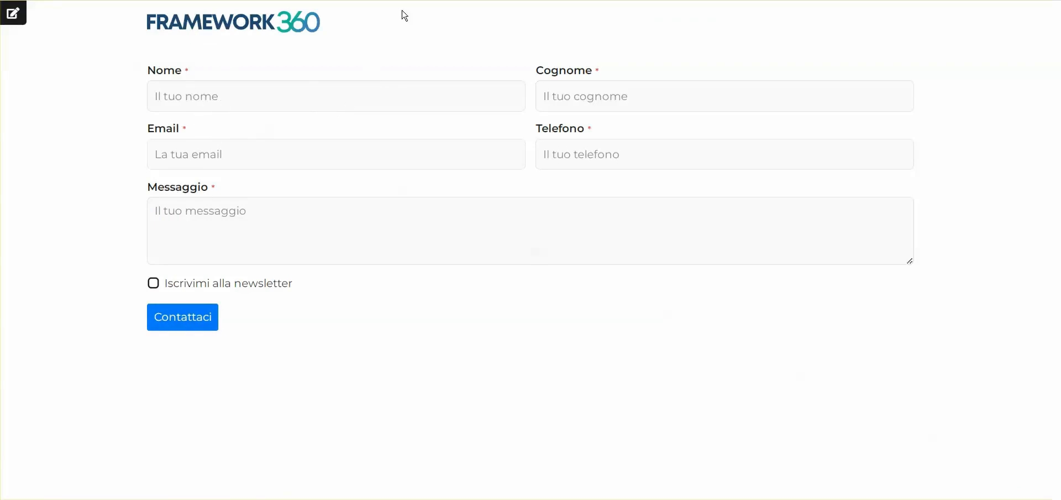
pyautogui.click(550, 147)
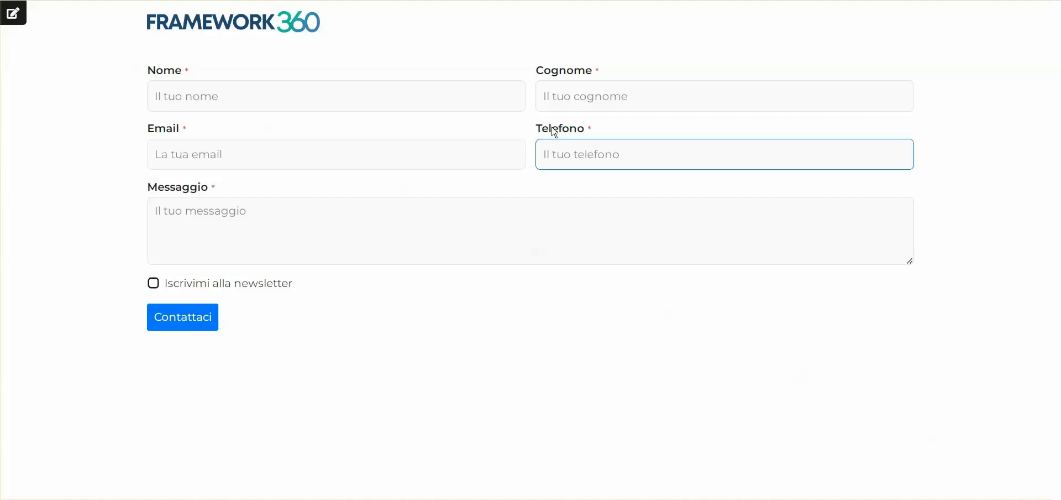
pyautogui.click(222, 168)
pyautogui.click(355, 127)
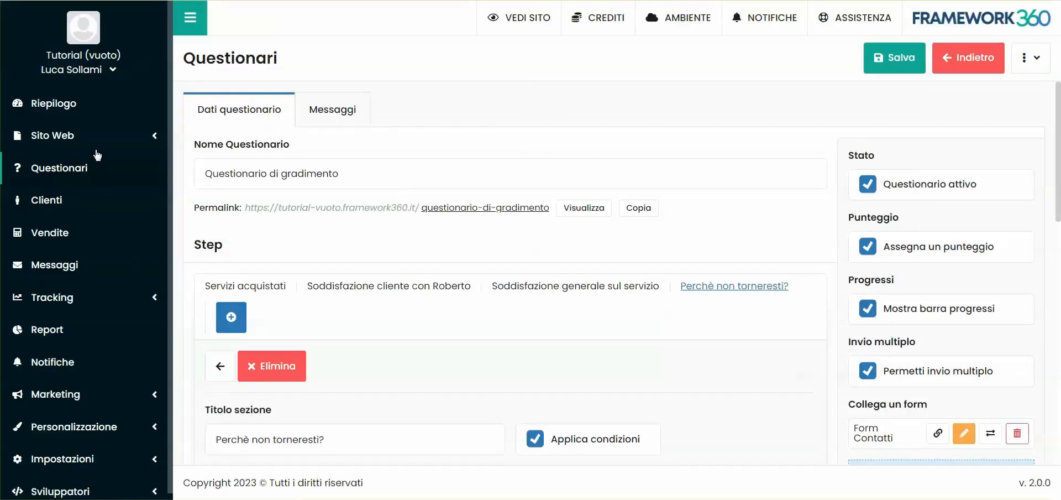
# - Open "Form Contatti" among the website forms and show its action settings
pyautogui.click(94, 145)
pyautogui.click(67, 266)
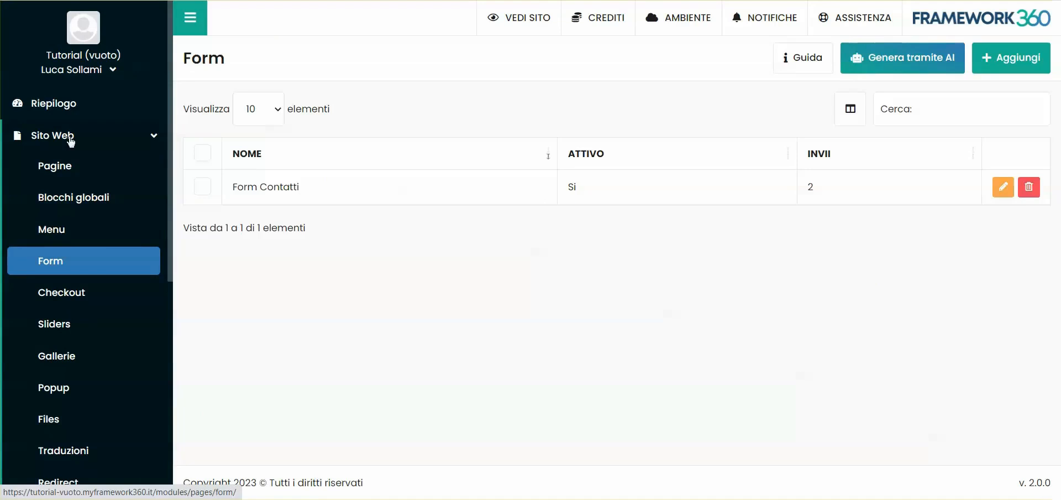
pyautogui.click(320, 192)
pyautogui.doubleClick(491, 208)
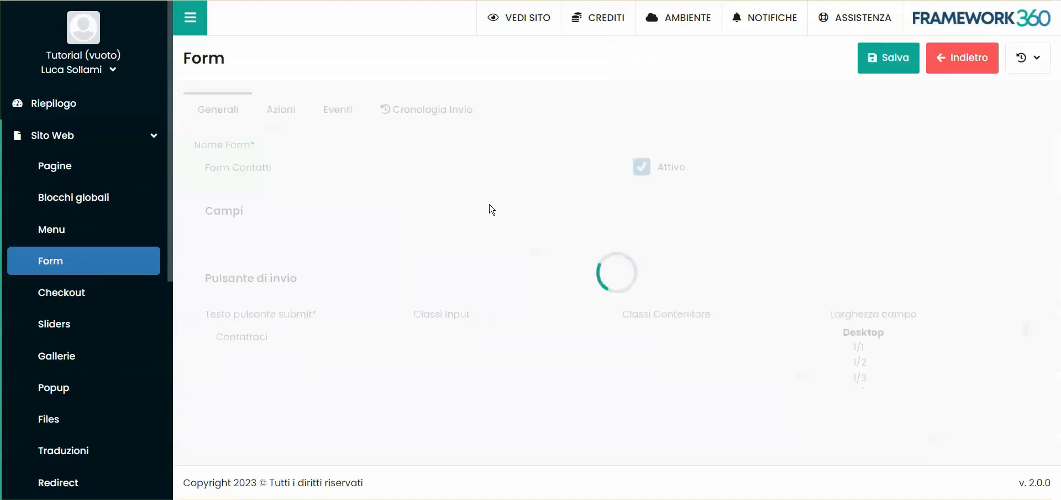
pyautogui.click(303, 117)
# - Enable email customization in the form's action settings and open the text block of the HTML version for editing
pyautogui.scroll(-15, 522, 205)
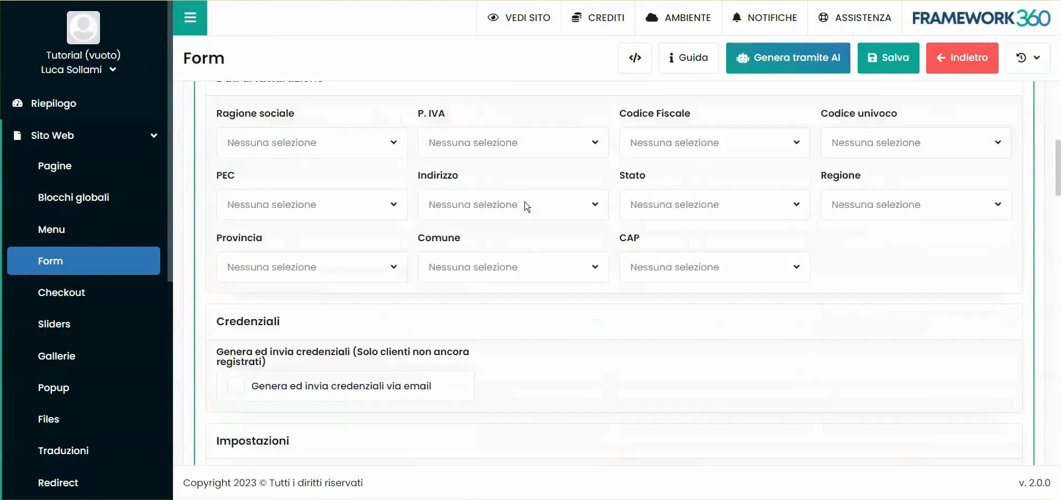
pyautogui.scroll(2, 433, 196)
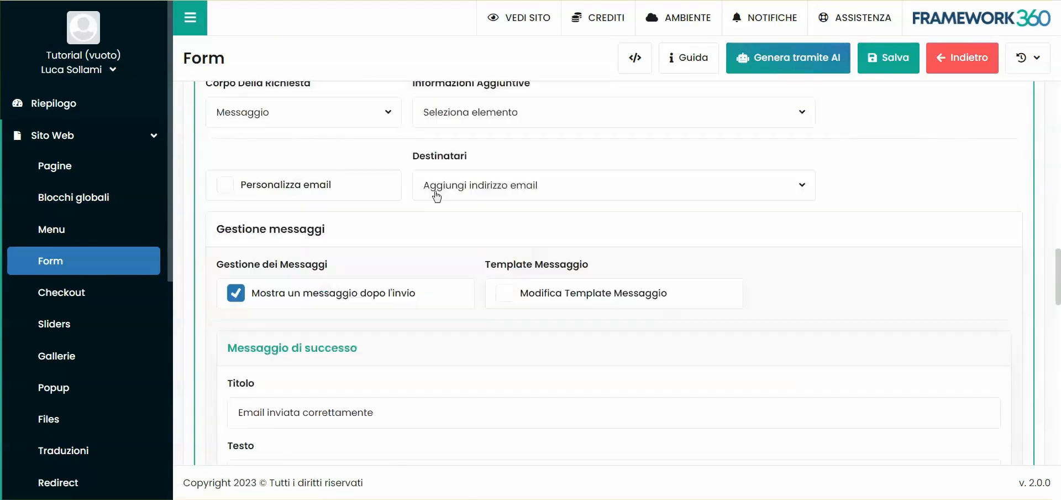
pyautogui.click(225, 205)
pyautogui.click(522, 414)
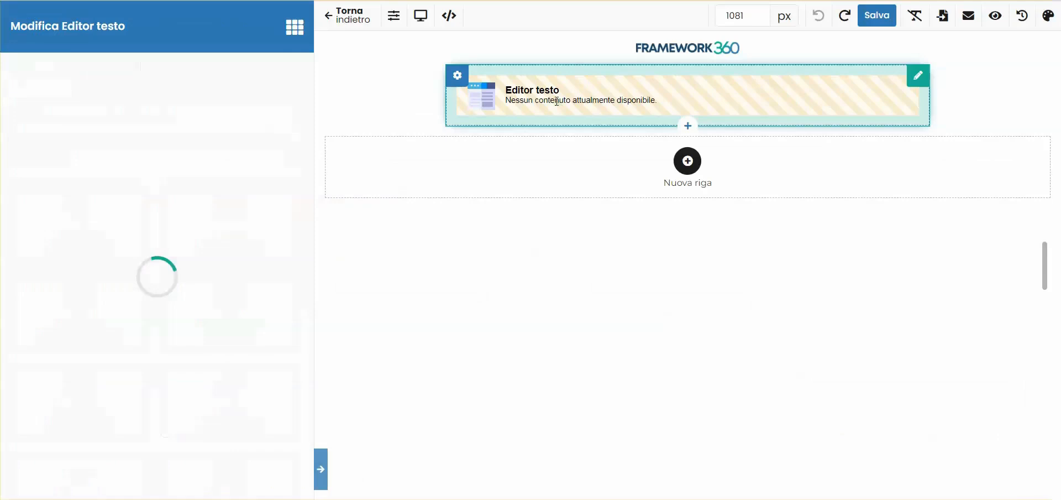
# - Leave the email editor and copy the {survey-answers} shortcode from the questionnaire's linked form note
pyautogui.click(348, 16)
pyautogui.click(75, 142)
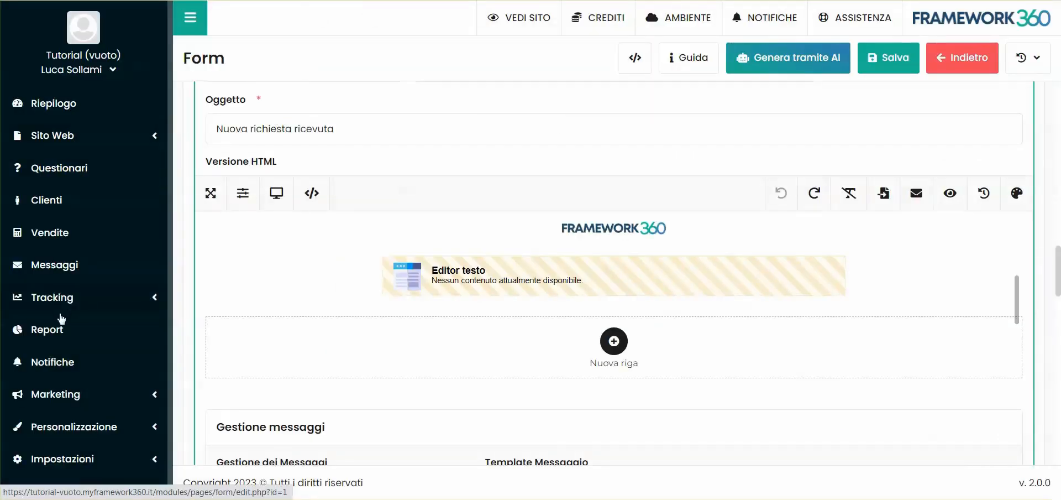
pyautogui.click(78, 166)
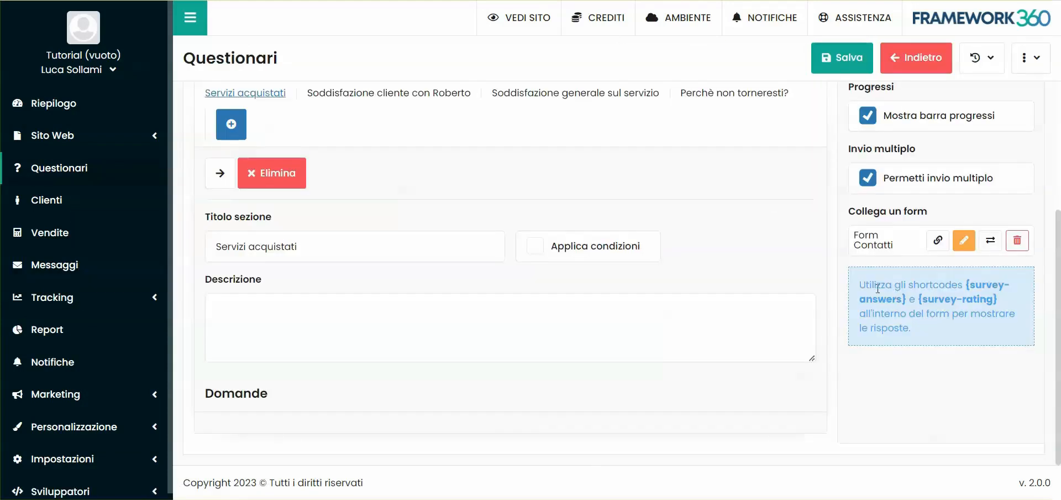
pyautogui.moveTo(860, 285); pyautogui.dragTo(971, 284)
pyautogui.click(986, 284)
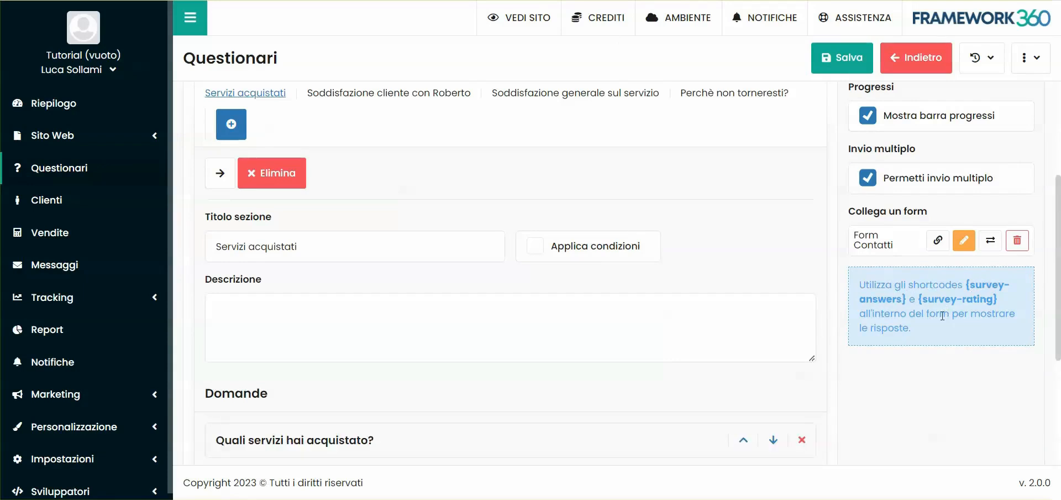
pyautogui.moveTo(967, 285); pyautogui.dragTo(905, 301)
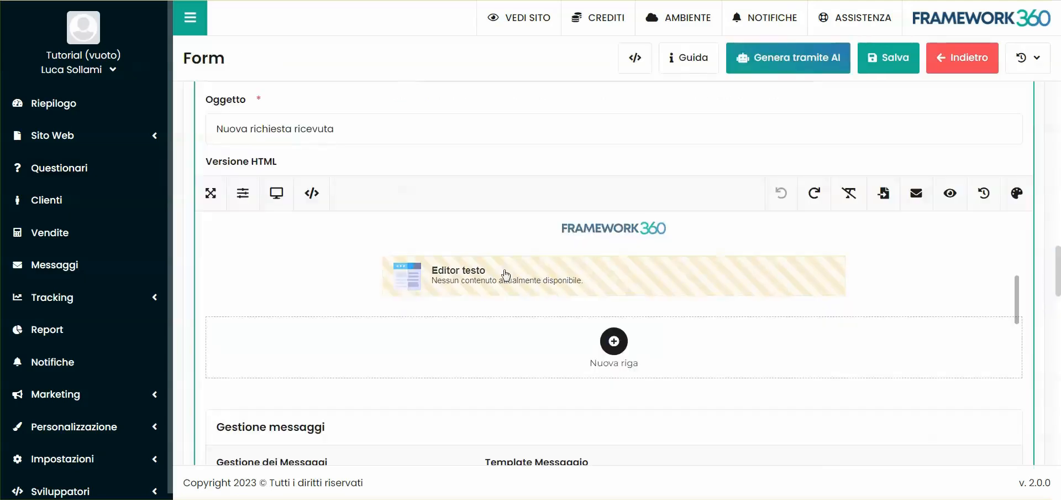
# - Insert {survey-answers} in the email's text block with the heading "Risposte questionario:" above it
pyautogui.click(428, 278)
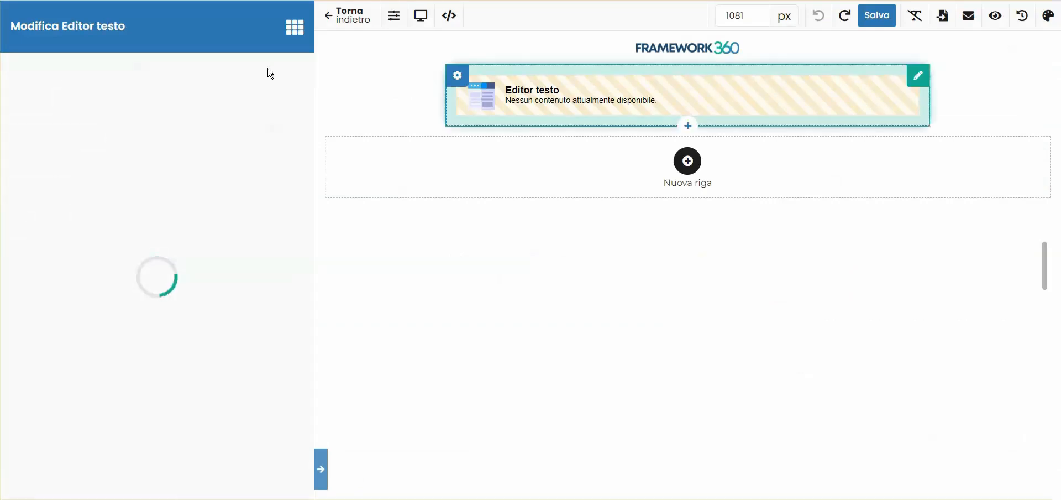
pyautogui.click(449, 15)
pyautogui.tripleClick(338, 84)
pyautogui.hotkey('ctrl', 'c')
pyautogui.click(712, 449)
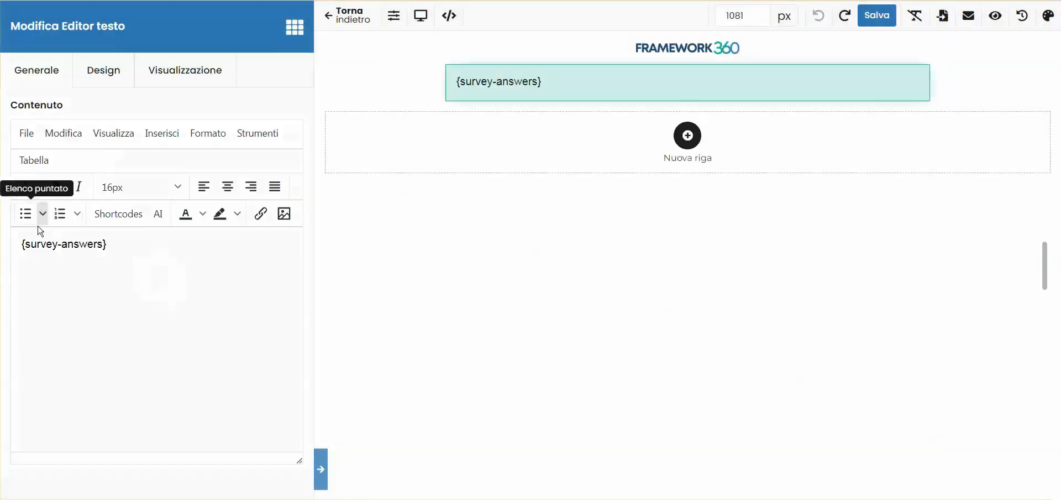
pyautogui.press('Return')
pyautogui.press('Up')
pyautogui.write('Risposte questionario:')
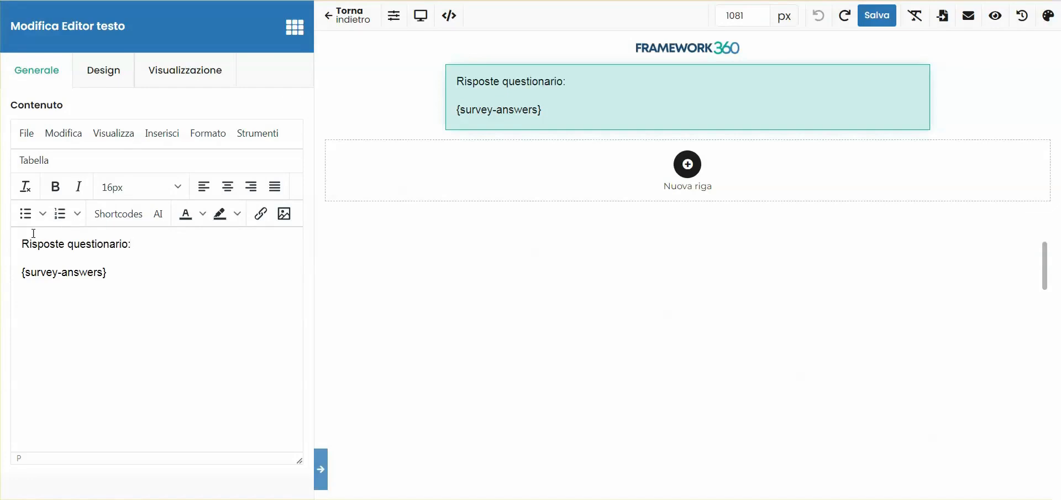
# - Add the heading "Dati cliente:" below the answers, followed by the {nome} shortcode
pyautogui.press('Return')
pyautogui.press('Return')
pyautogui.write('Dati cliente')
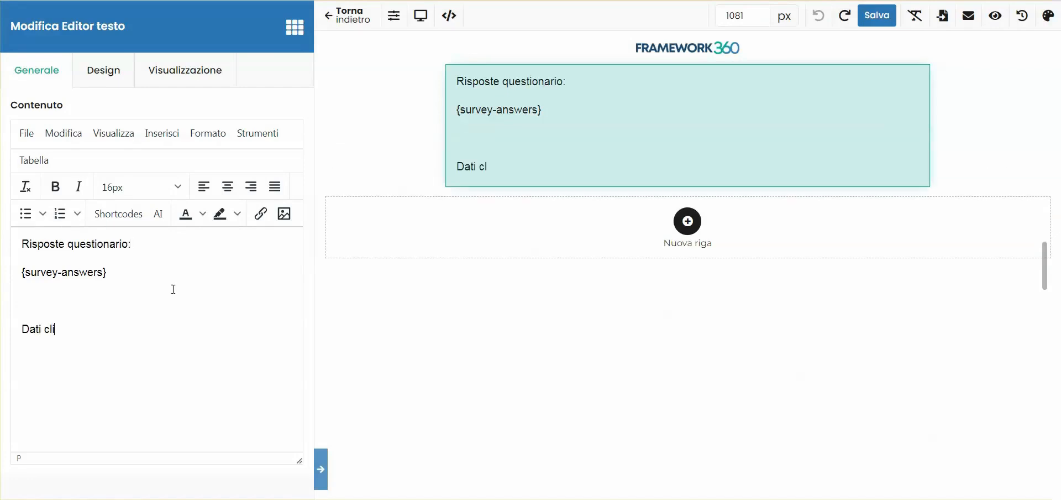
pyautogui.write(':')
pyautogui.press('Return')
pyautogui.hotkey('ctrl', 'v')
# - Add {cognome} beside {nome}, and the {email}, {telefono} and {messaggio} shortcodes on separate lines below
pyautogui.click(367, 113)
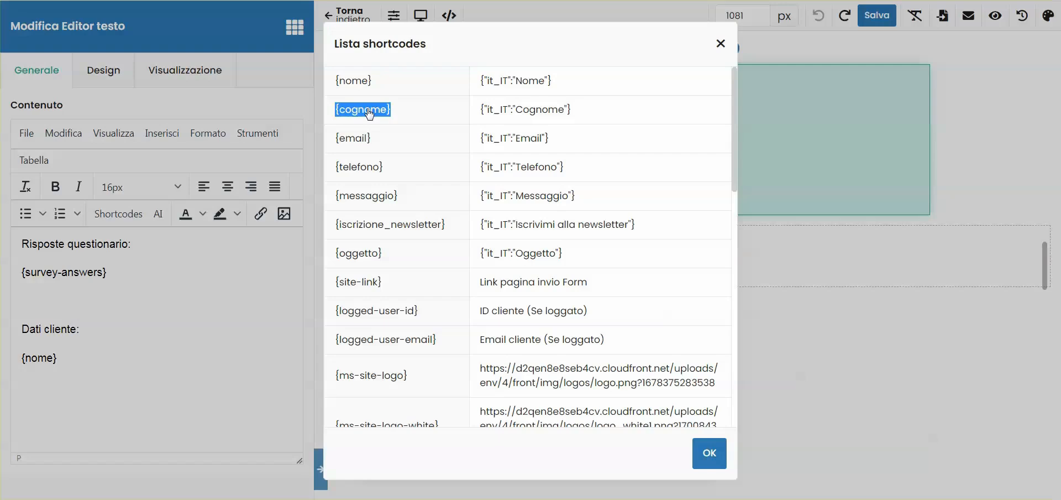
pyautogui.click(710, 453)
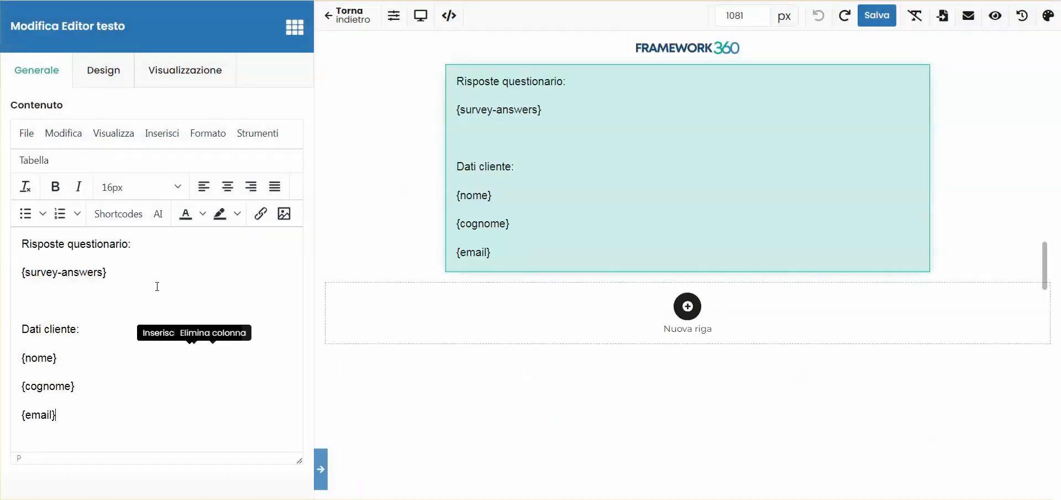
pyautogui.press('Return')
pyautogui.write('{telefono')
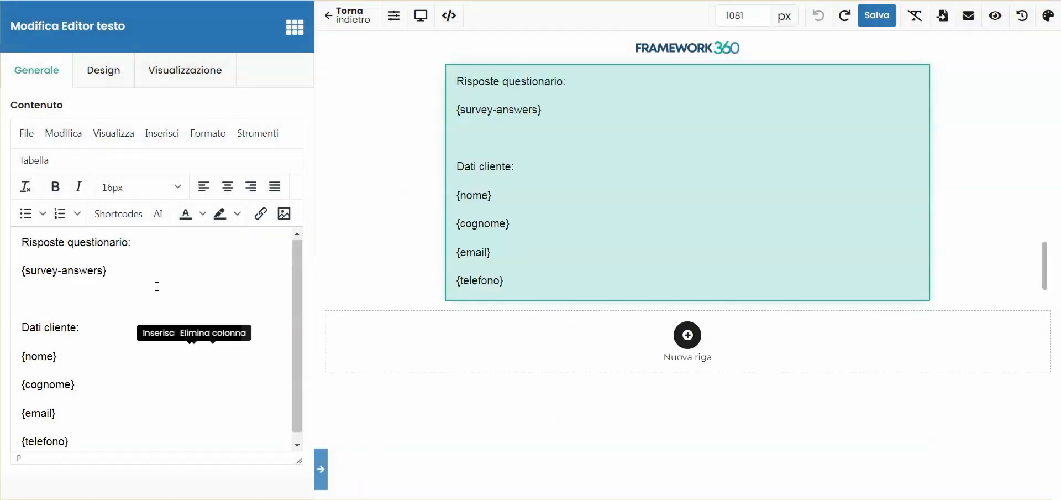
pyautogui.click(449, 15)
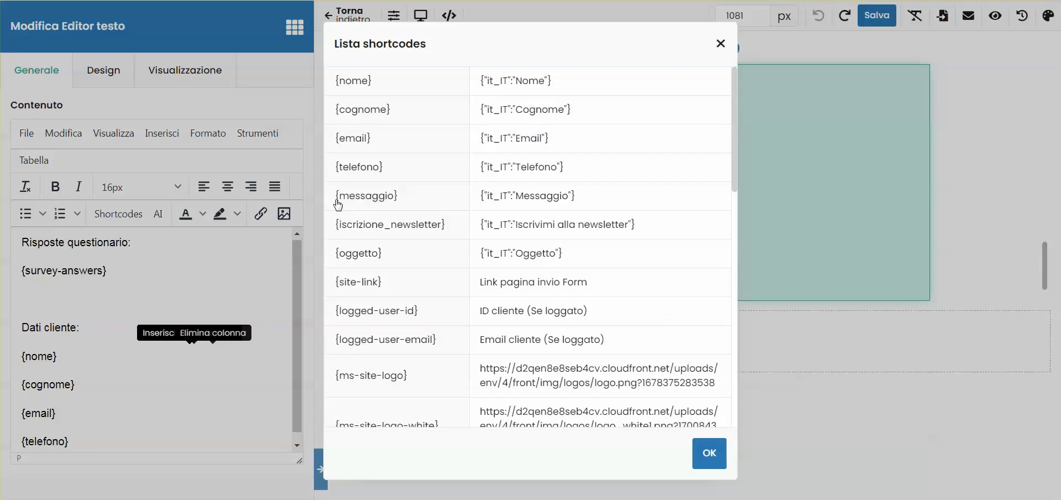
pyautogui.moveTo(336, 203); pyautogui.dragTo(411, 203)
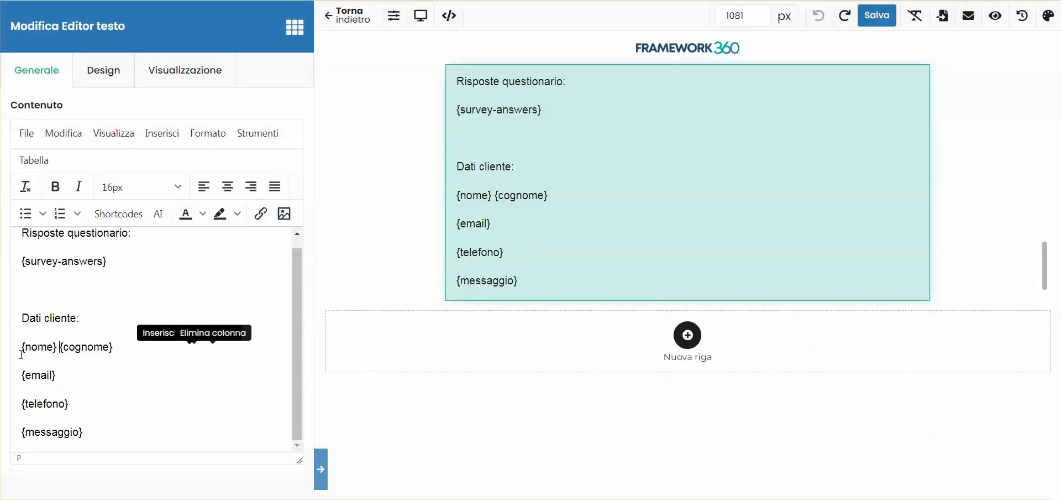
# - Make the headings "Risposte questionario:" and "Dati cliente:" bold and save the email content
pyautogui.moveTo(87, 319); pyautogui.dragTo(22, 318)
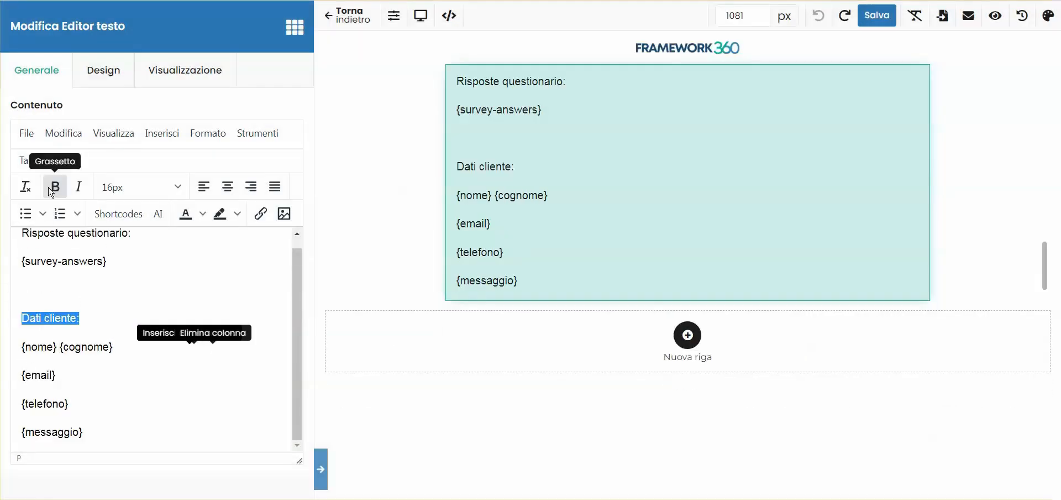
pyautogui.click(55, 187)
pyautogui.scroll(1, 67, 259)
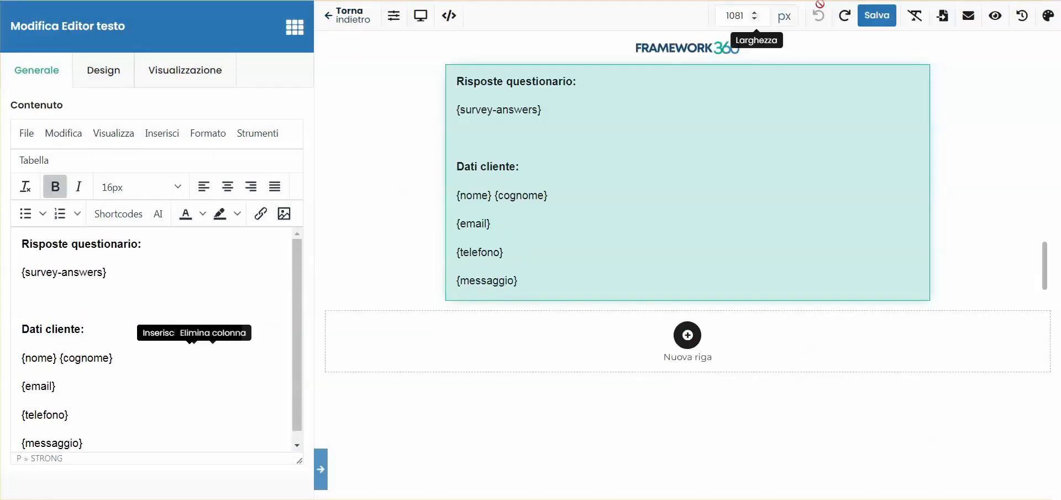
pyautogui.click(877, 15)
# - Enter the customer's first name in the contact form on the questionnaire's public page
pyautogui.scroll(3, 658, 298)
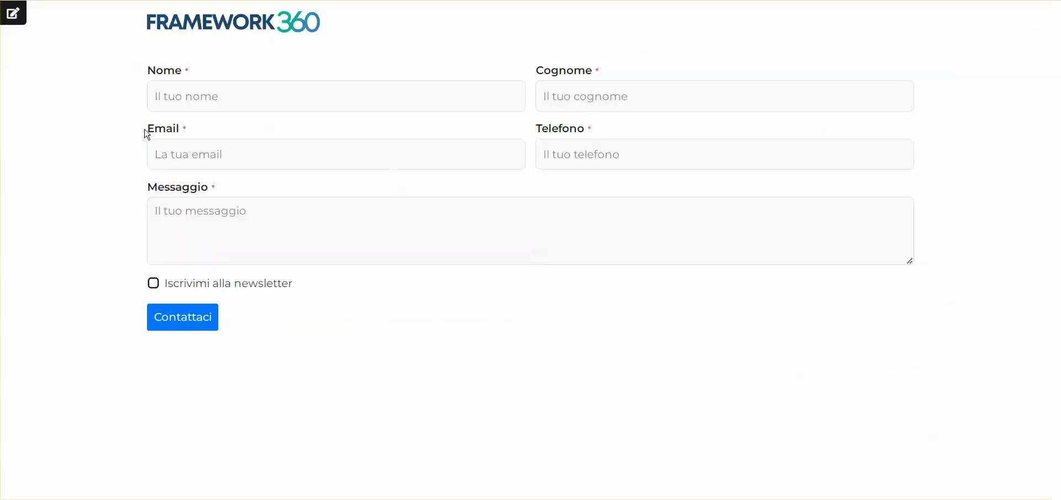
pyautogui.click(200, 95)
pyautogui.write('Lu')
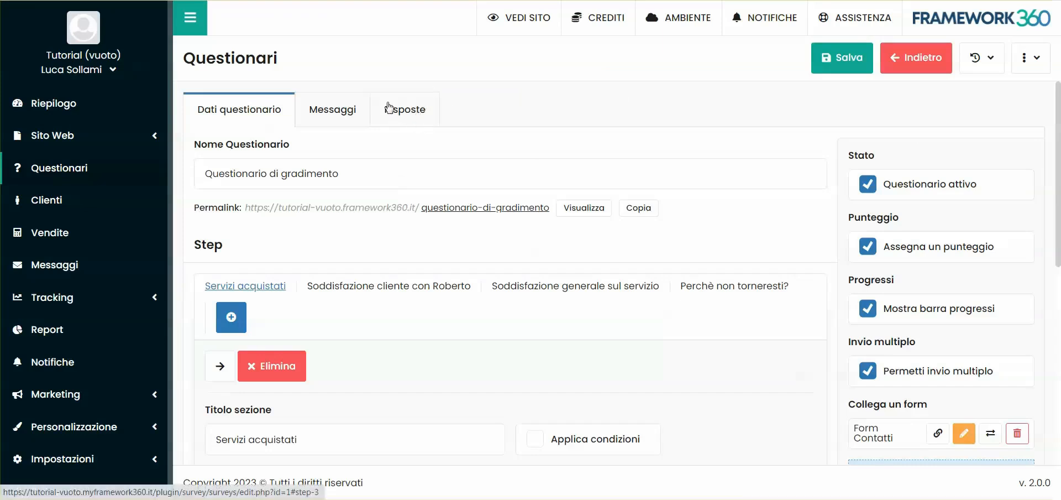
# - Open the questionnaire's collected responses and examine the details of the first response
pyautogui.click(412, 114)
pyautogui.scroll(-2, 509, 144)
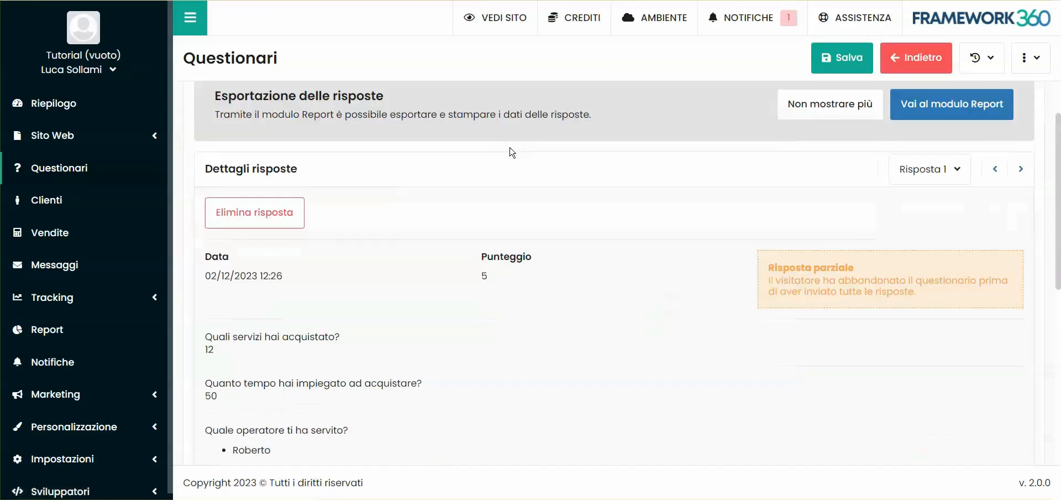
# - Display the details of "Risposta 2" and check the customer's name and contact details in the "Cliente" section
pyautogui.click(935, 180)
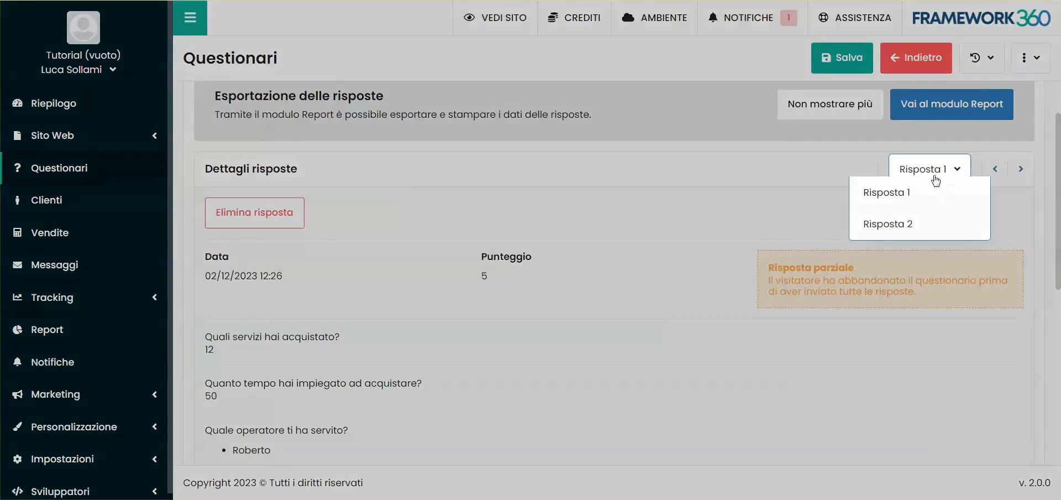
pyautogui.click(890, 224)
pyautogui.scroll(-4, 349, 239)
pyautogui.scroll(4, 349, 239)
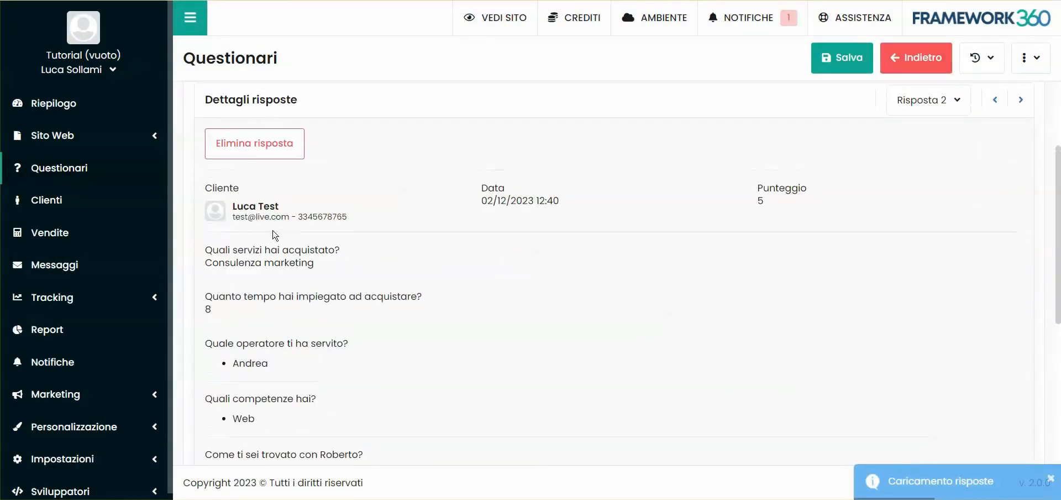
pyautogui.moveTo(231, 207); pyautogui.dragTo(310, 209)
pyautogui.click(277, 217)
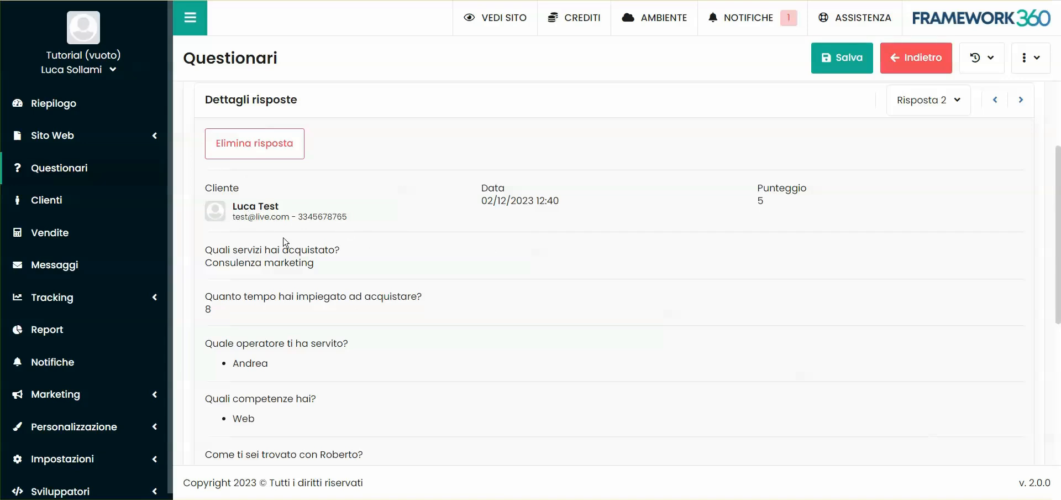
# - Review the remaining answers of the second response, checking the "Guarda il video", "Torneresti da noi?" and "Inserisci un motivo" entries
pyautogui.scroll(-5, 286, 241)
pyautogui.moveTo(205, 348); pyautogui.dragTo(297, 353)
pyautogui.click(258, 389)
pyautogui.moveTo(199, 415); pyautogui.dragTo(227, 419)
pyautogui.click(238, 410)
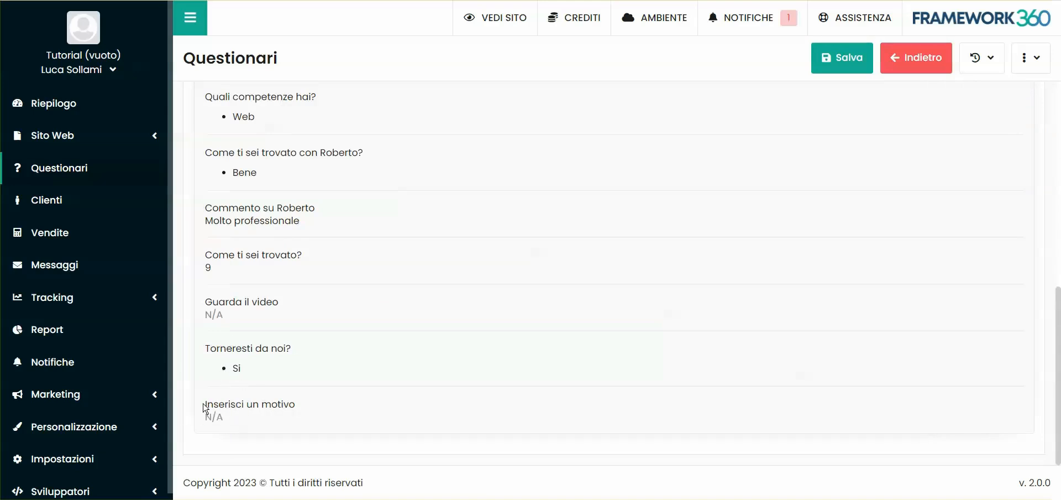
pyautogui.moveTo(239, 418); pyautogui.dragTo(203, 415)
pyautogui.click(257, 419)
# - Switch to Gmail, open the "Nuova richiesta ricevuta" email, and read through its questionnaire answers and customer details
pyautogui.click(442, 2)
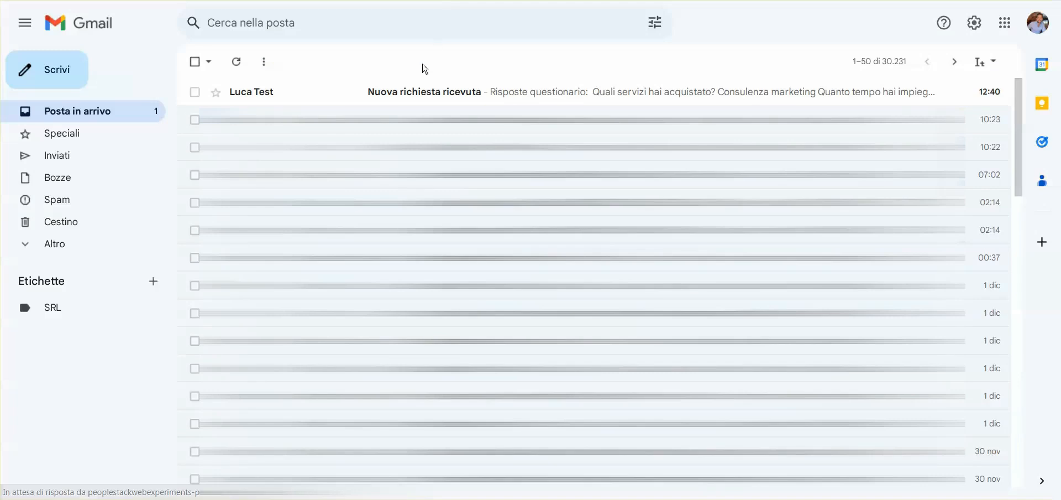
pyautogui.click(455, 94)
pyautogui.scroll(-2, 412, 158)
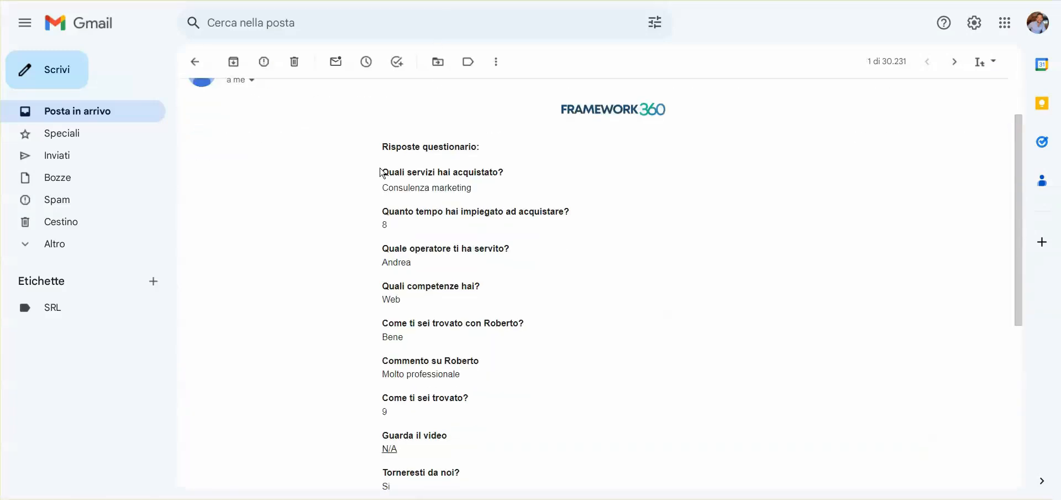
pyautogui.scroll(-1, 385, 160)
pyautogui.scroll(-4, 433, 153)
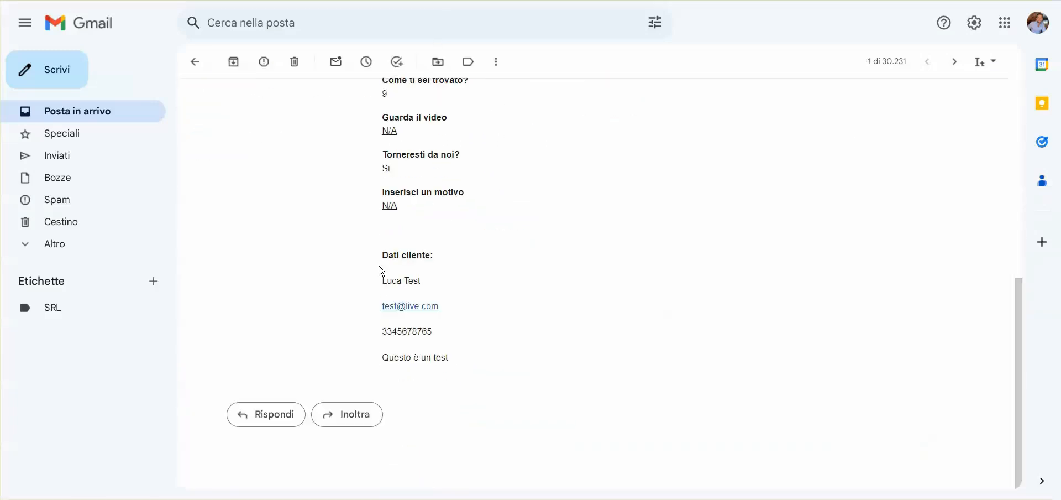